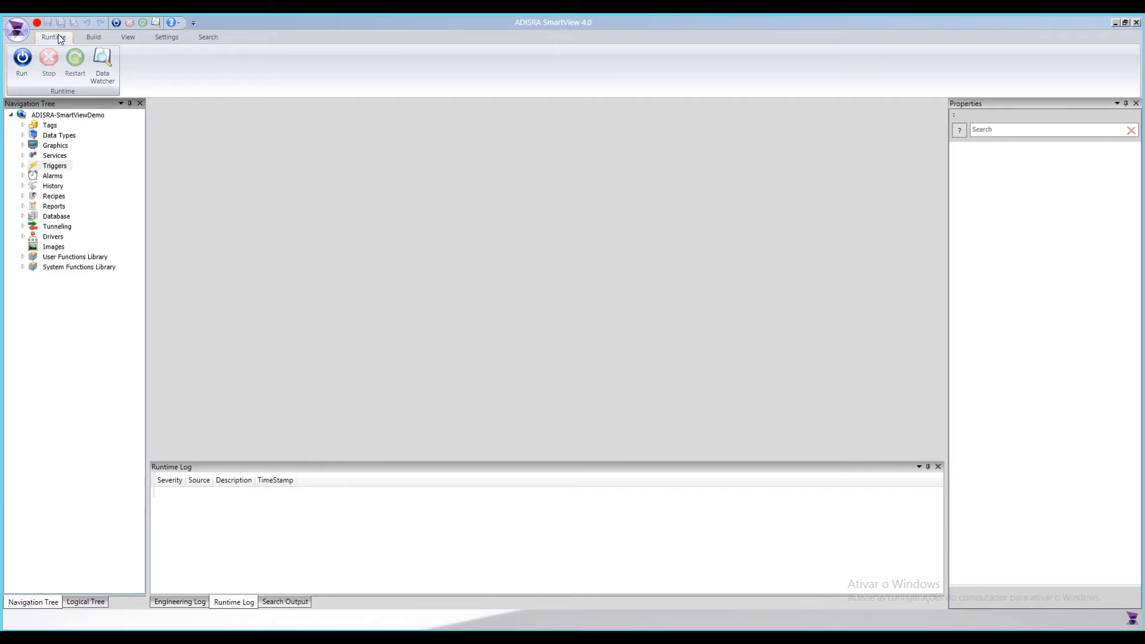
Step: Look through the build and view options and the logical tree of tags, returning to the navigation tree
left_click(95, 41)
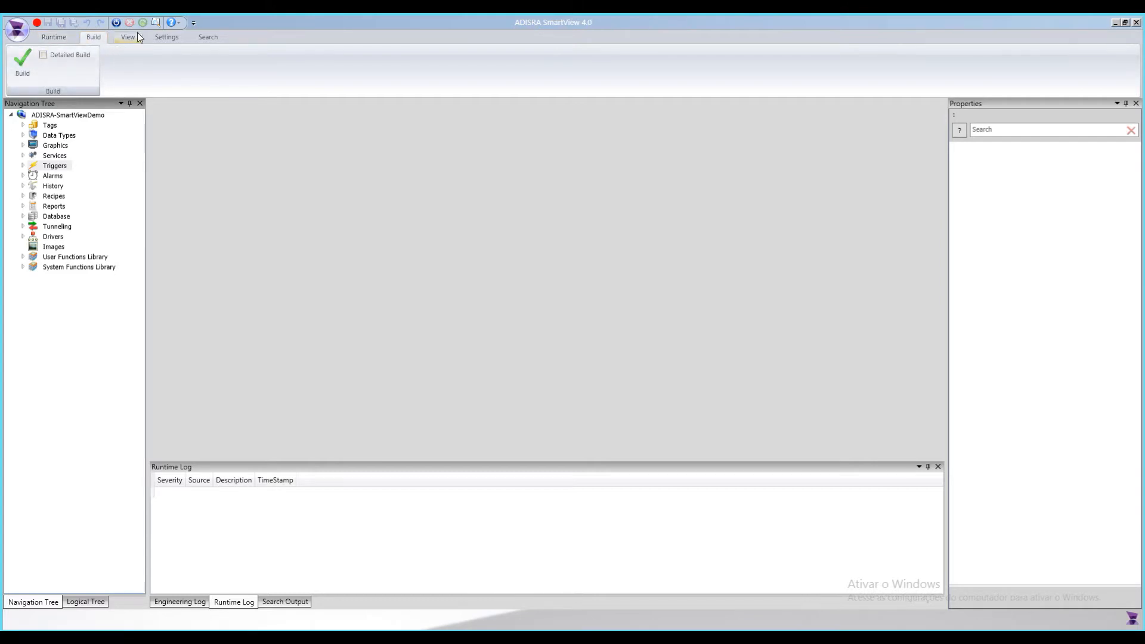
left_click(124, 36)
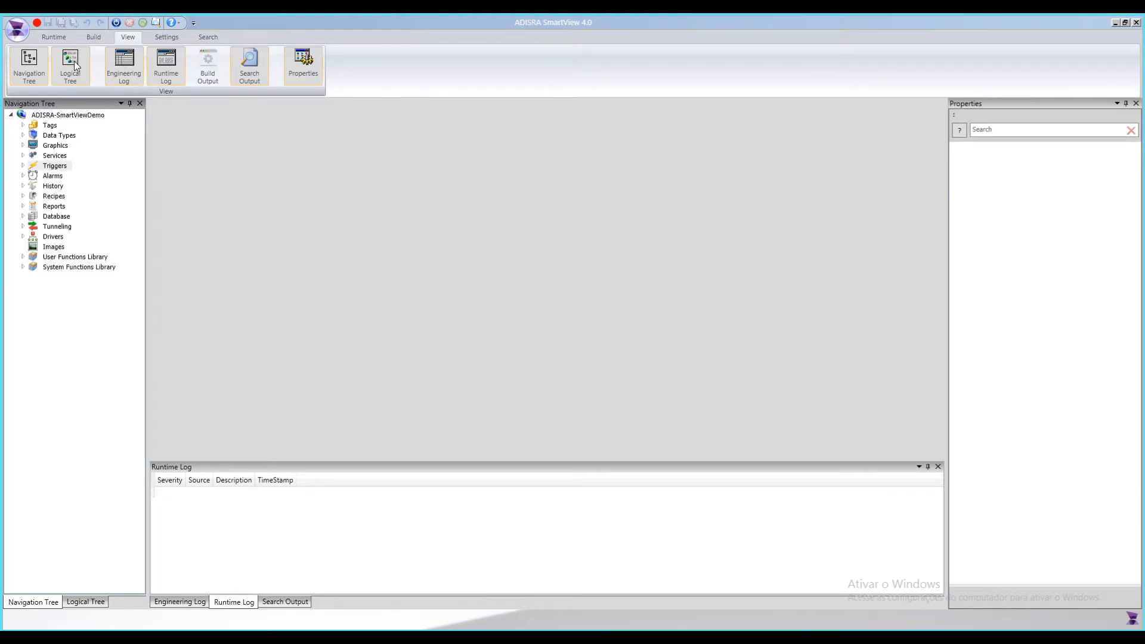
left_click(92, 601)
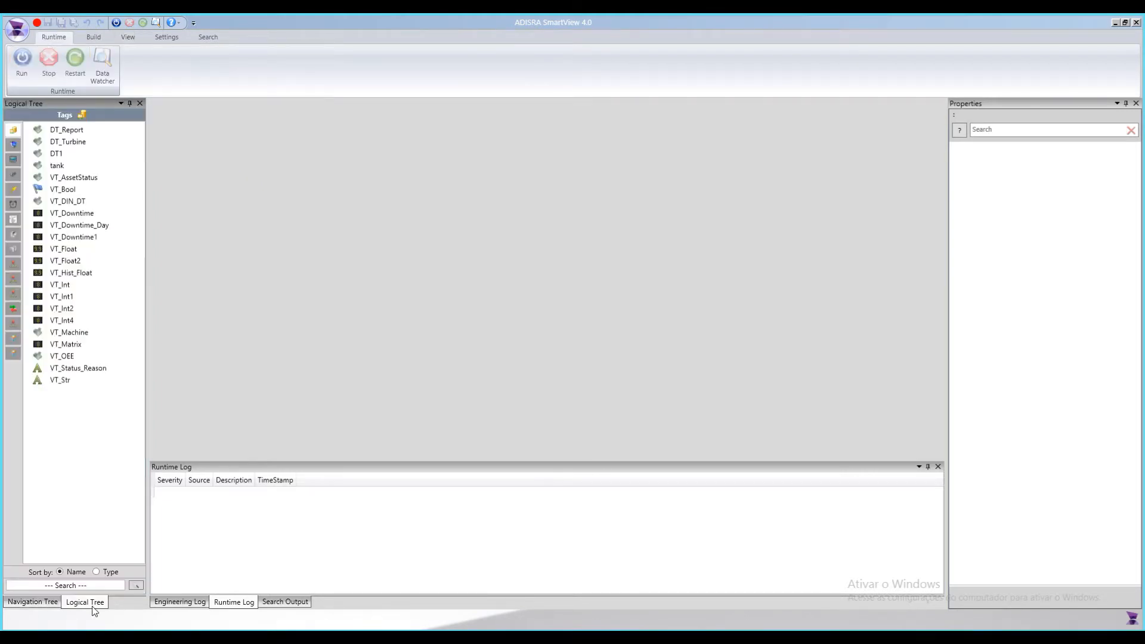
left_click(53, 602)
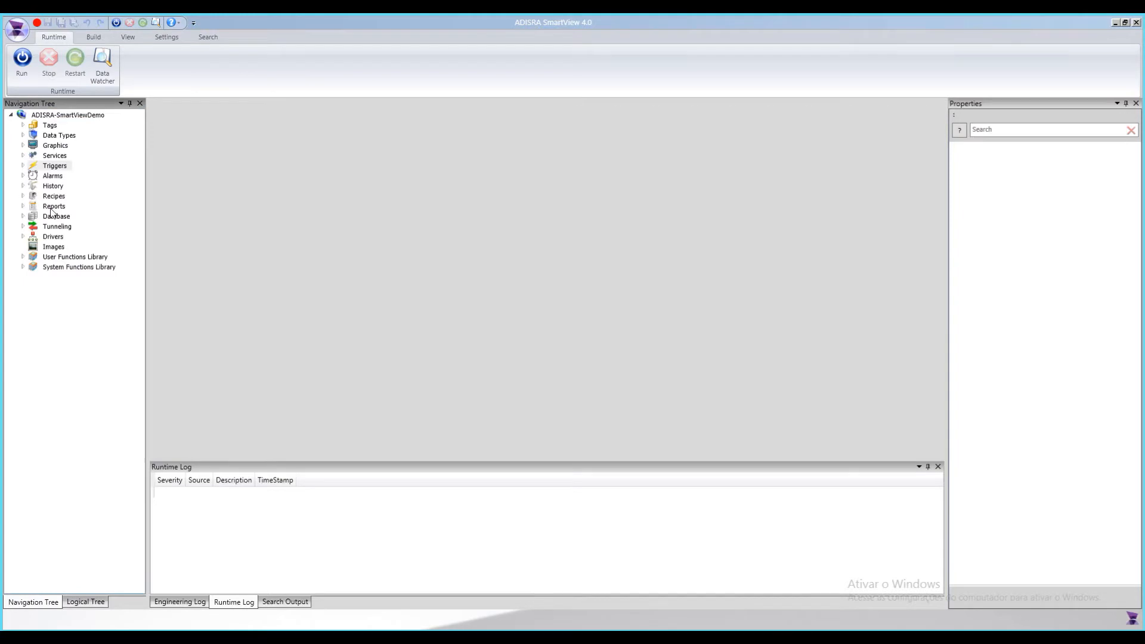
Step: Hide the Logical Tree, and turn the Runtime Log and Engineering Log off and back on
left_click(126, 36)
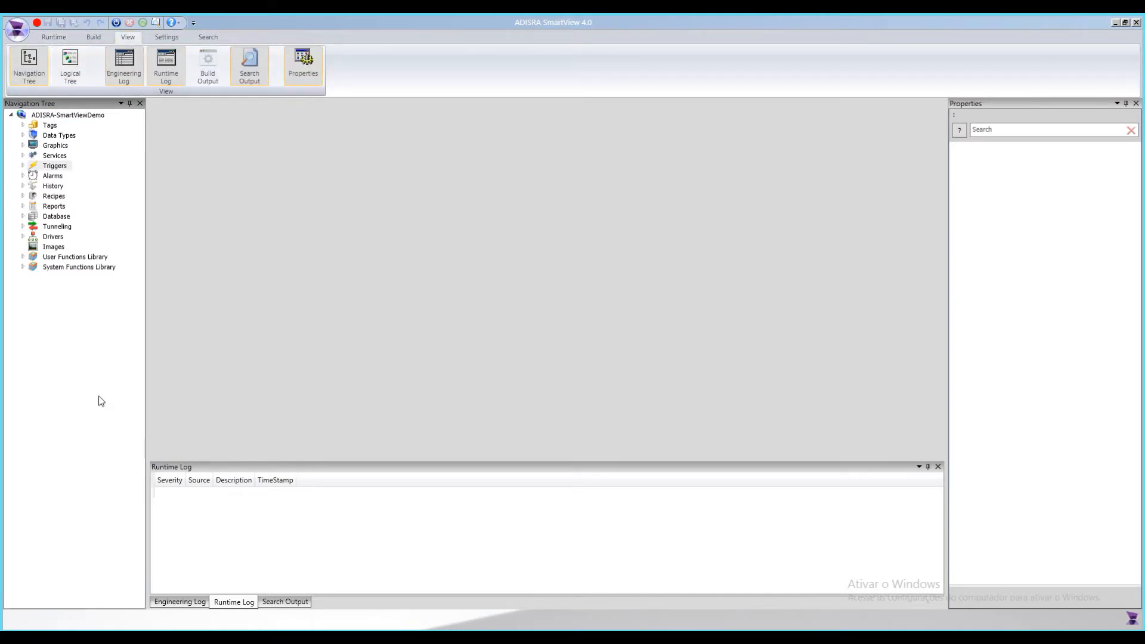
left_click(159, 70)
left_click(143, 78)
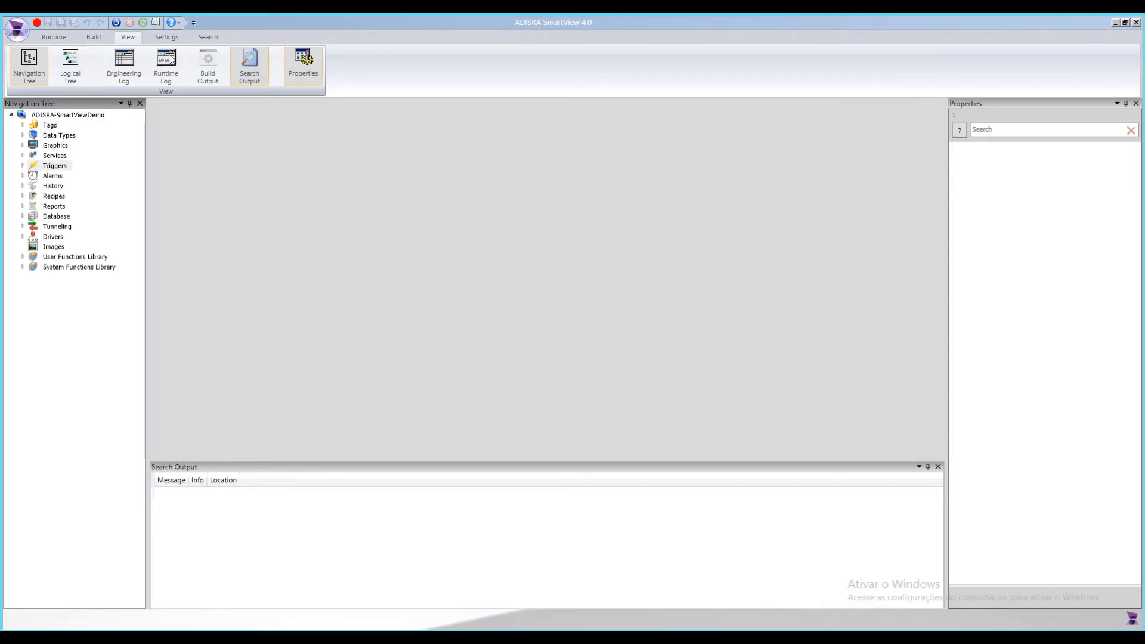
left_click(166, 67)
left_click(124, 67)
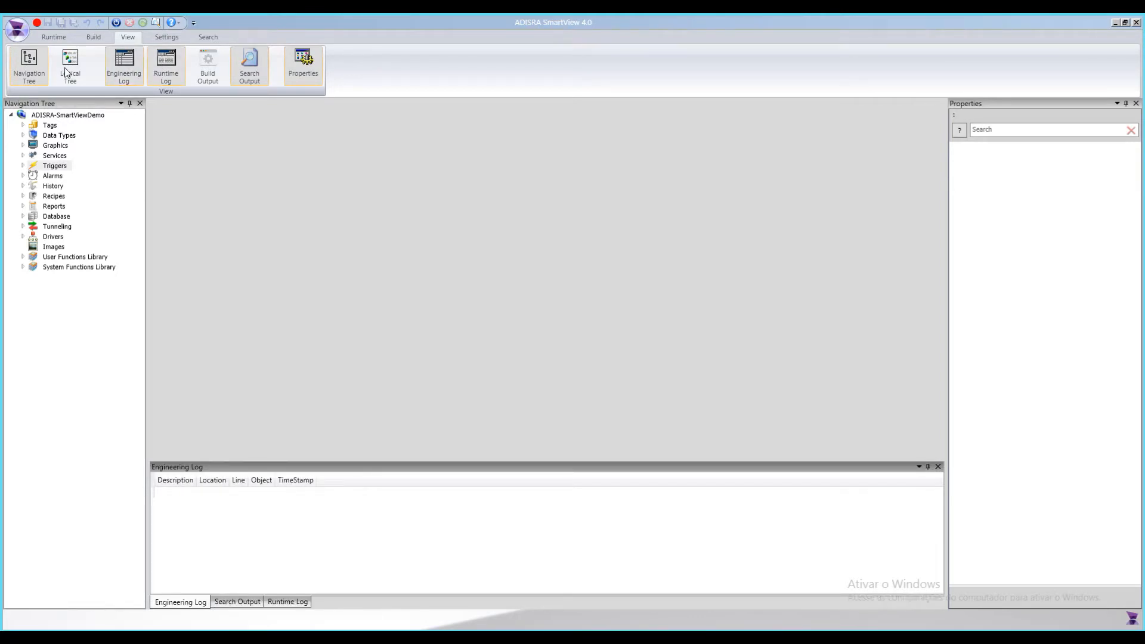
Step: Examine the project's general settings, including the Viewer, Tags and Redundancy options
left_click(162, 37)
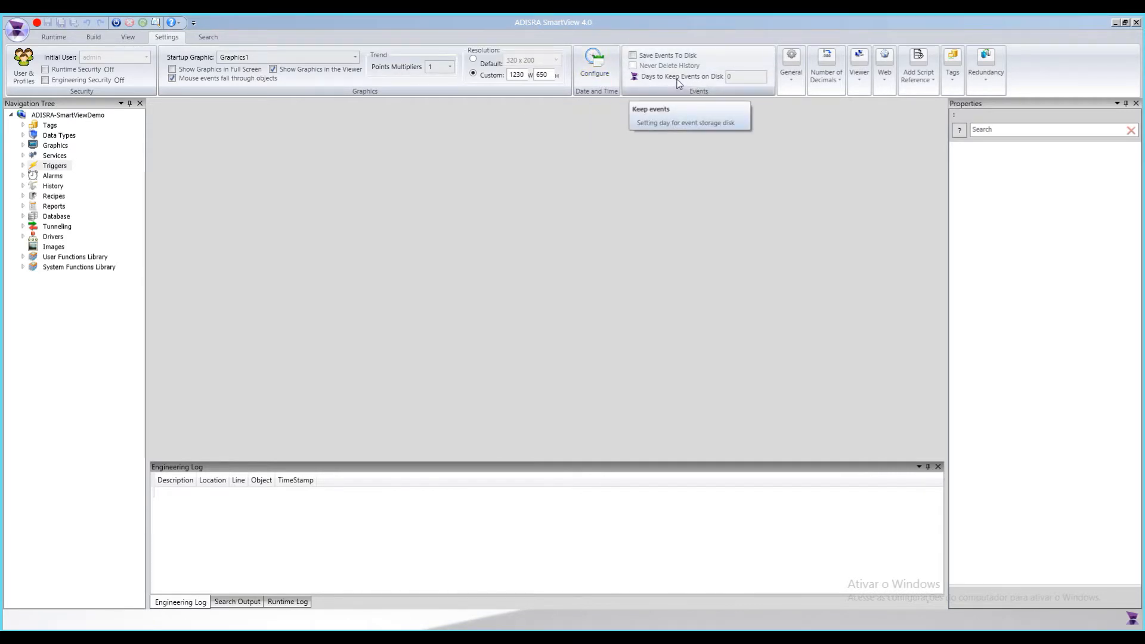
left_click(863, 85)
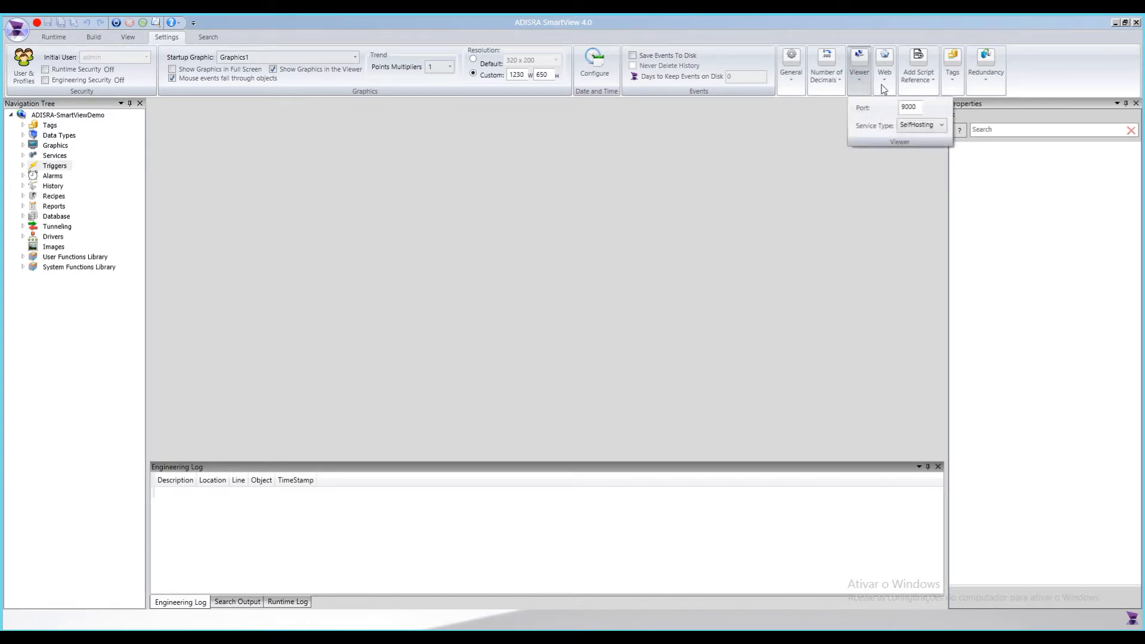
left_click(955, 87)
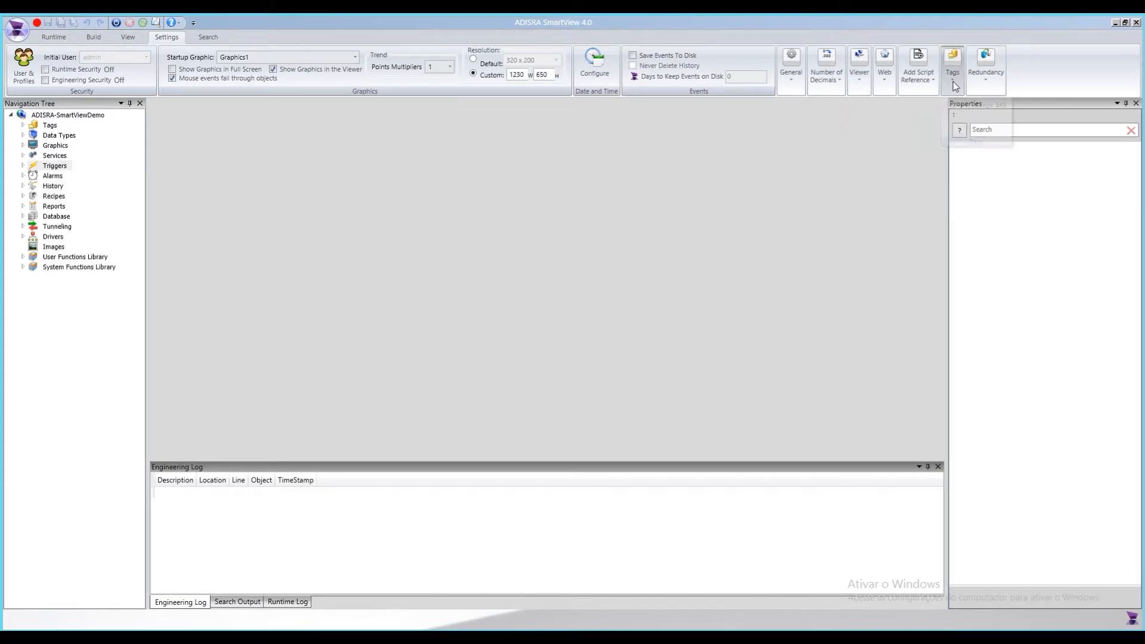
left_click(953, 90)
left_click(952, 89)
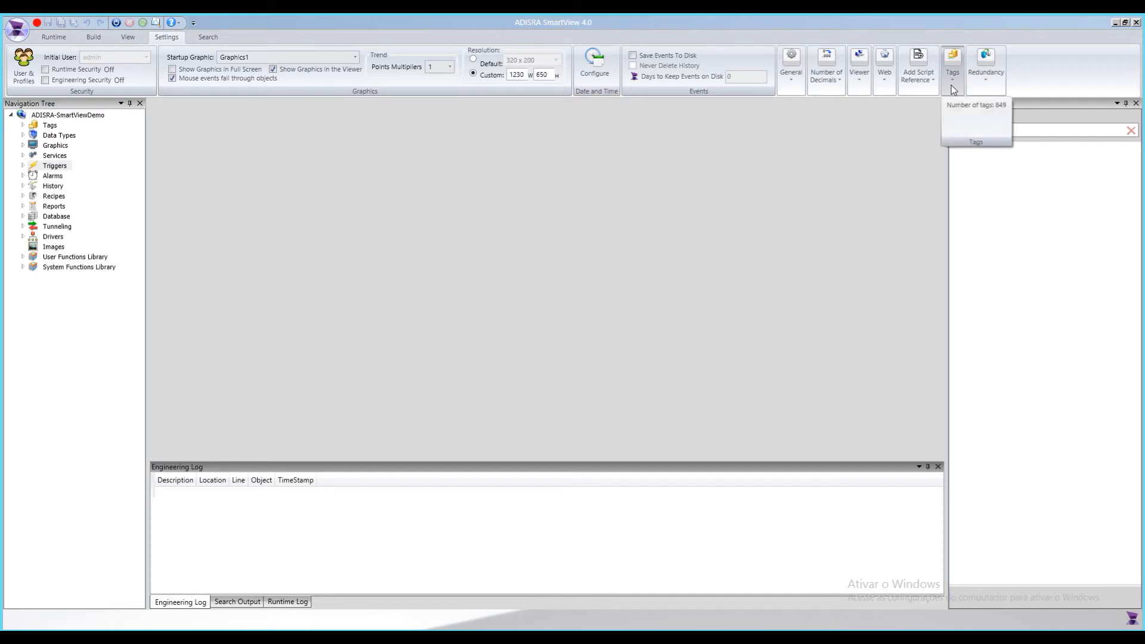
left_click(988, 88)
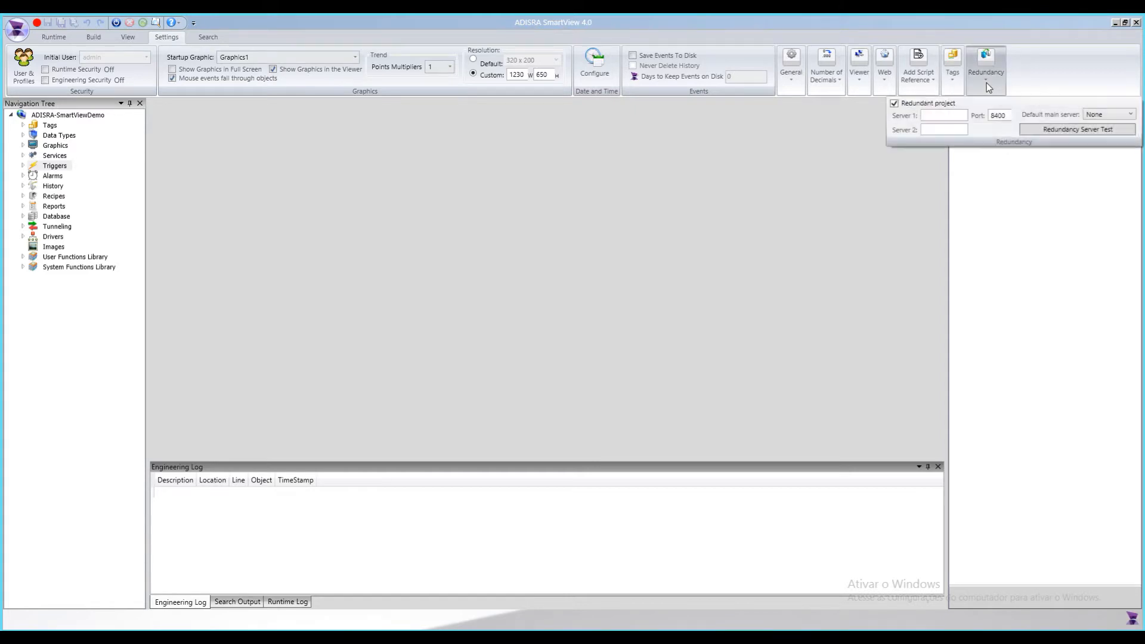
left_click(865, 77)
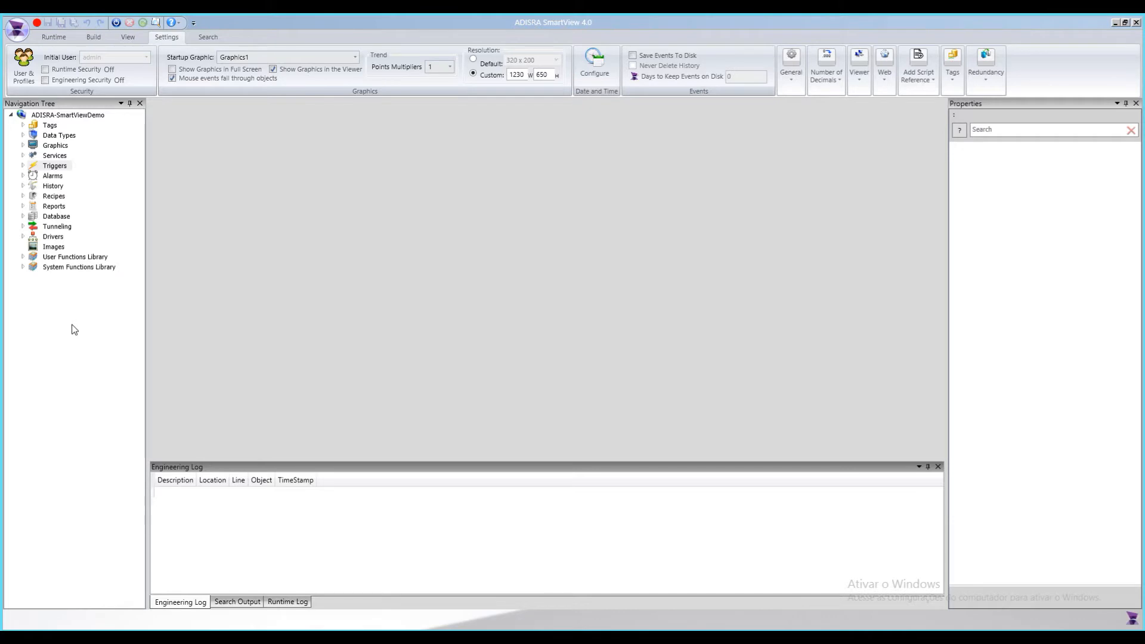
Step: Open the existing Tags document from the project's Tags folder to view its tags
right_click(51, 126)
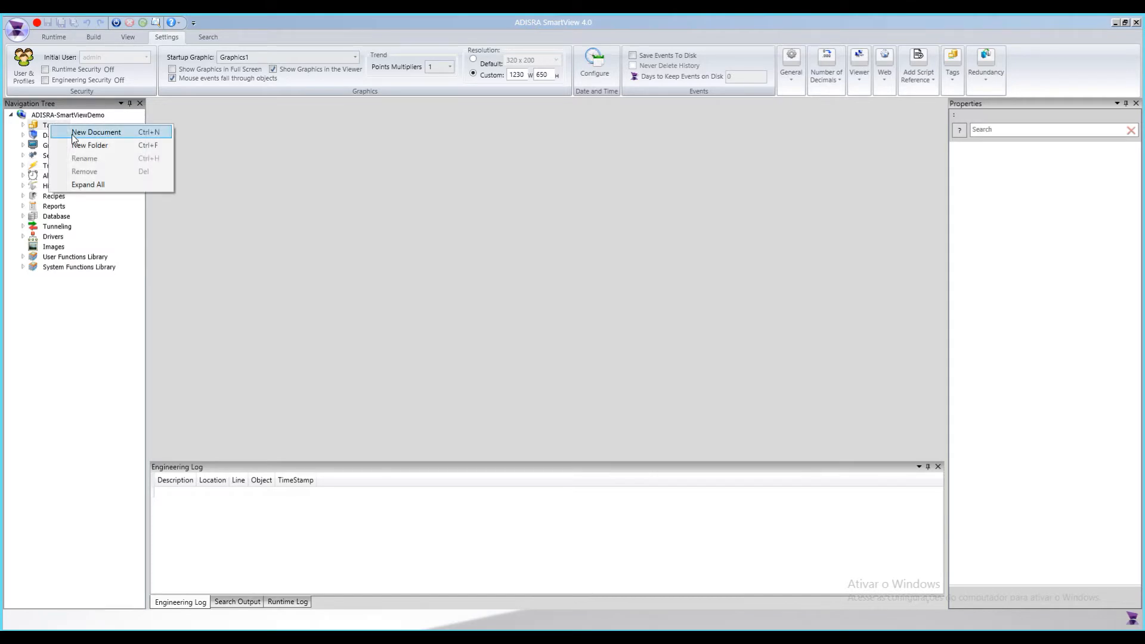
left_click(72, 133)
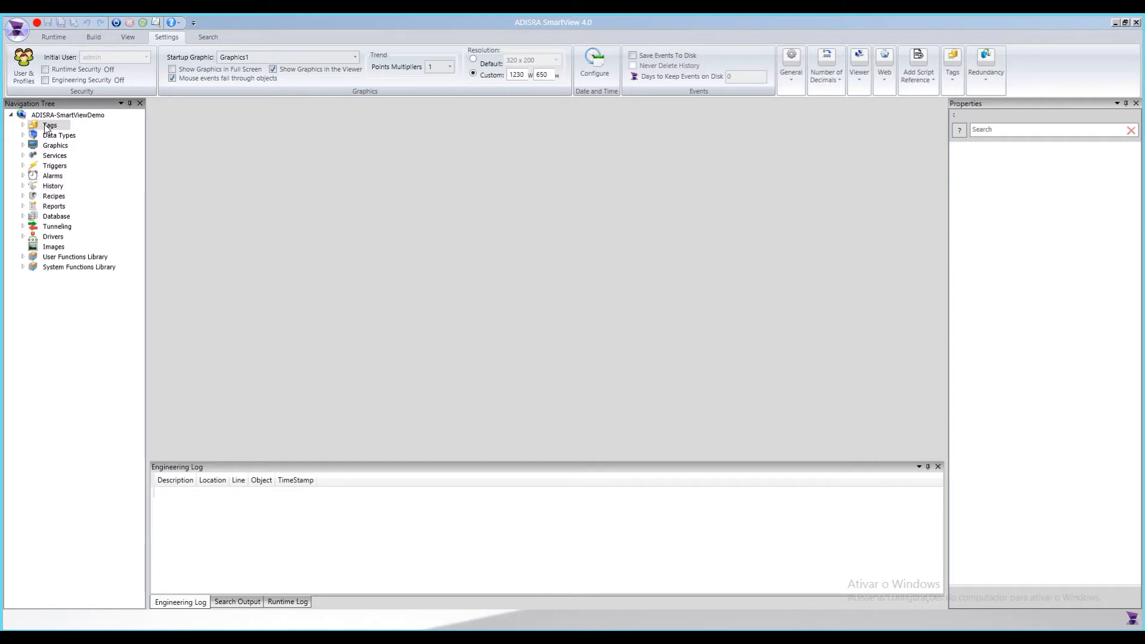
double_click(48, 126)
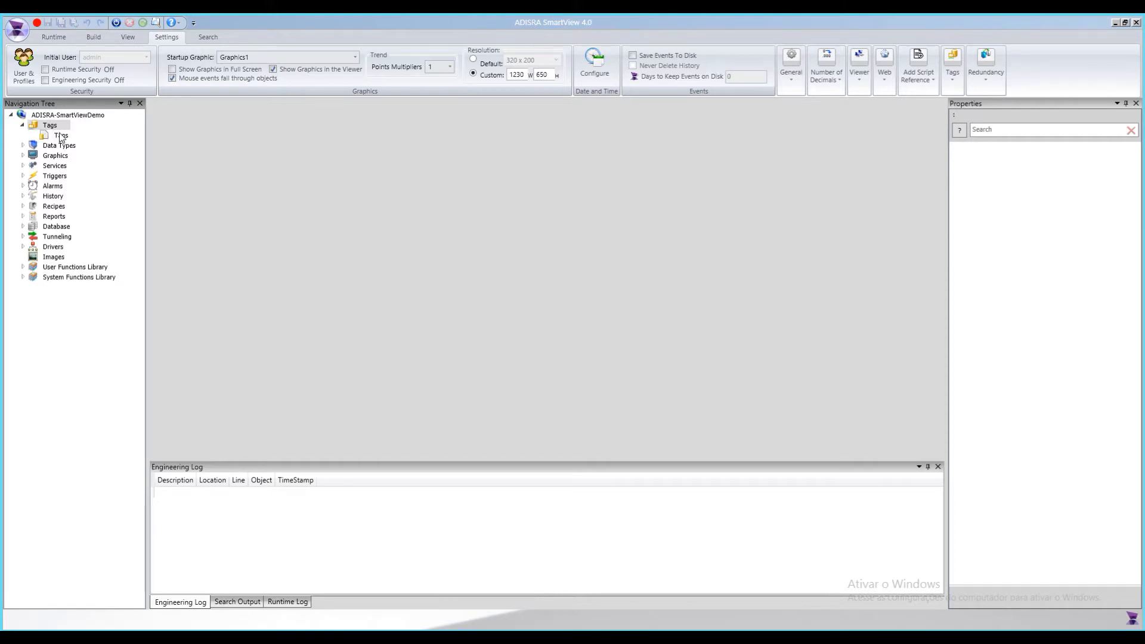
left_click(58, 136)
double_click(58, 136)
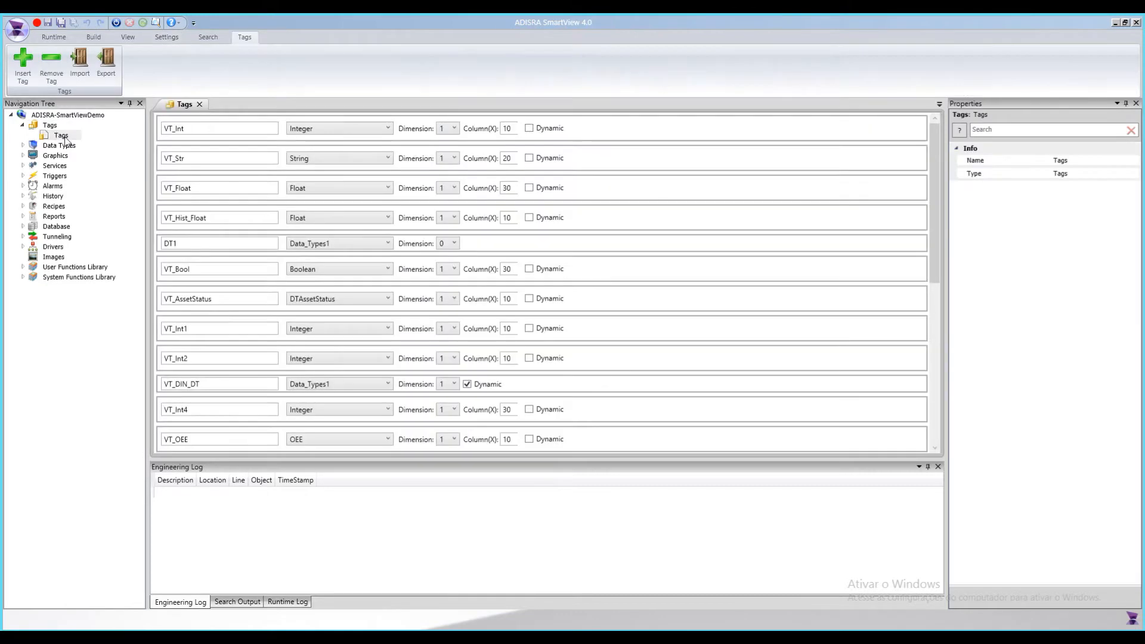
Step: Create a new document in the Tags folder and insert one tag into it
right_click(50, 126)
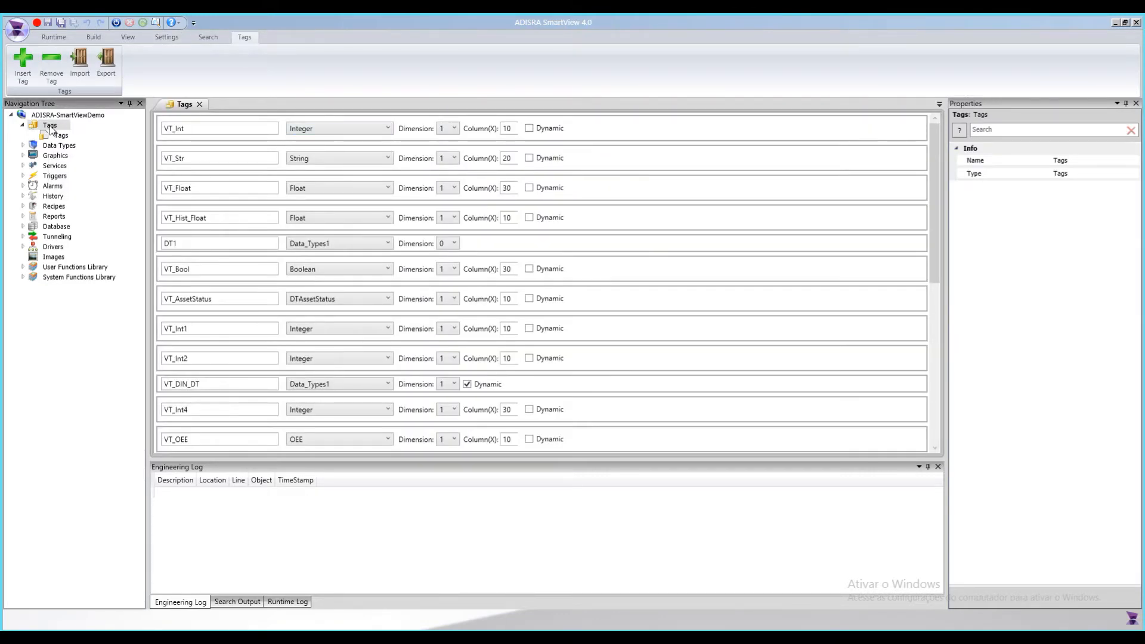
right_click(51, 126)
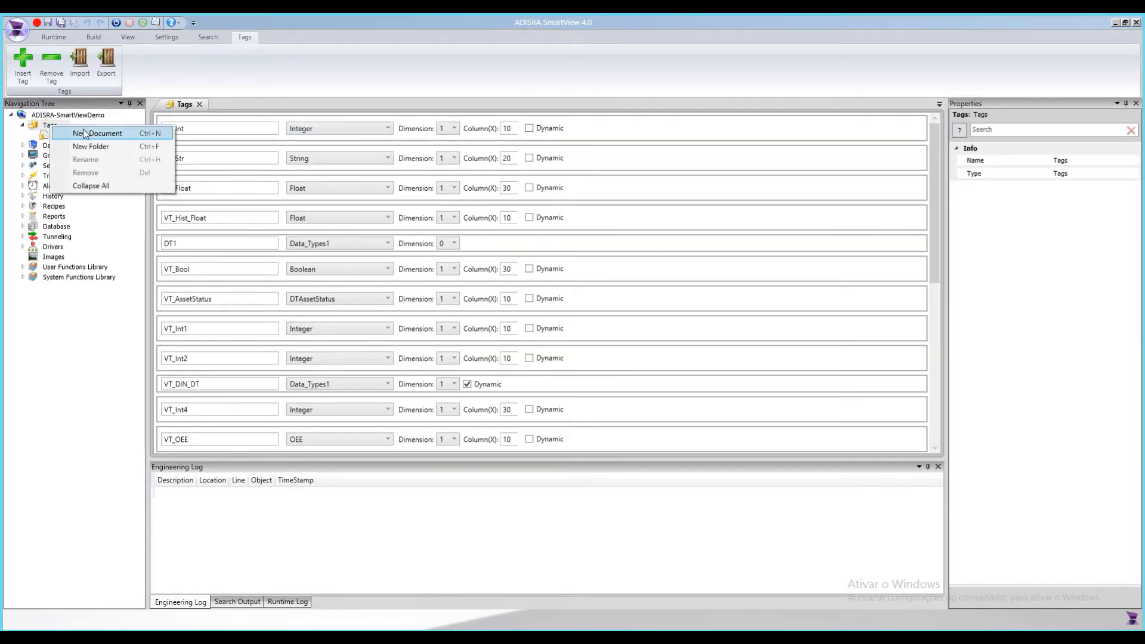
left_click(84, 132)
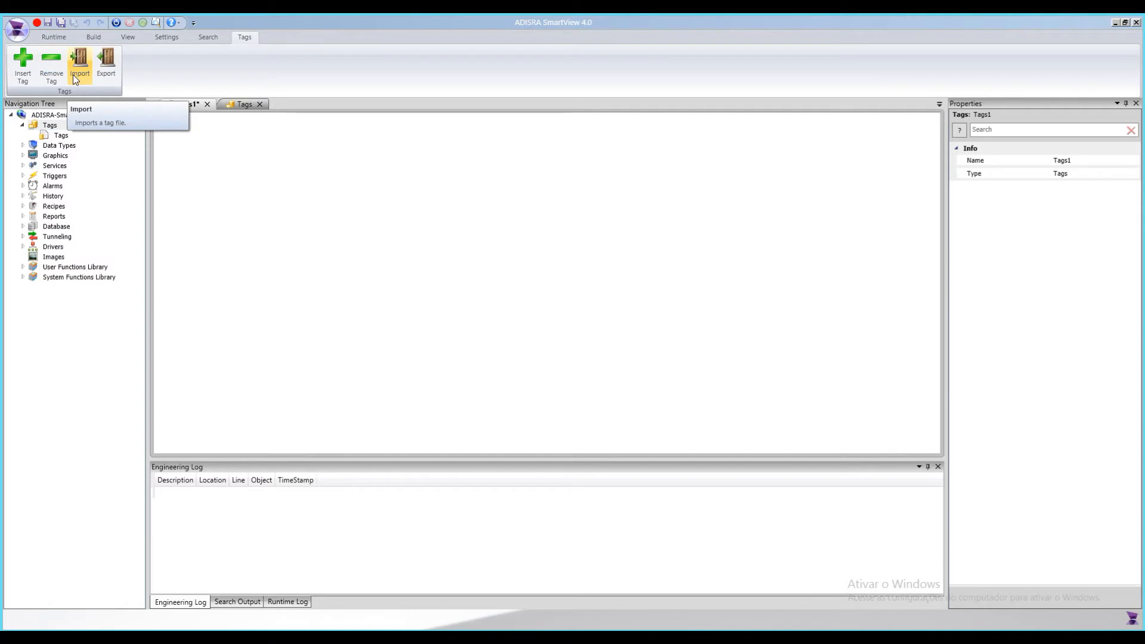
left_click(23, 62)
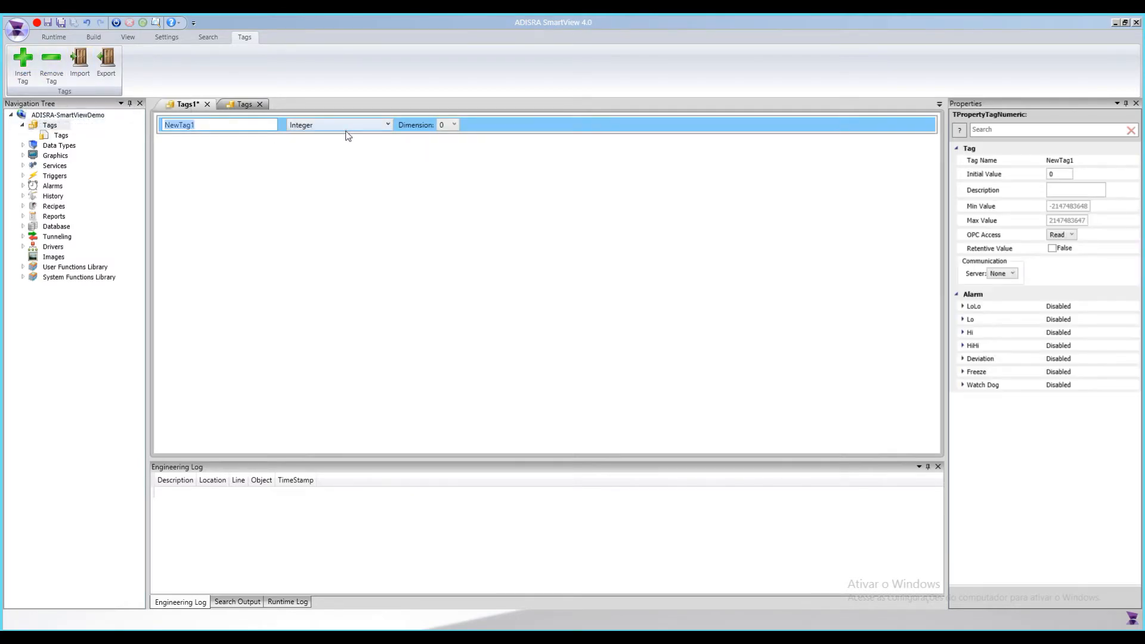
Step: Check the data types available for the new integer tag, and make it a one-dimensional array with 10 columns
left_click(346, 127)
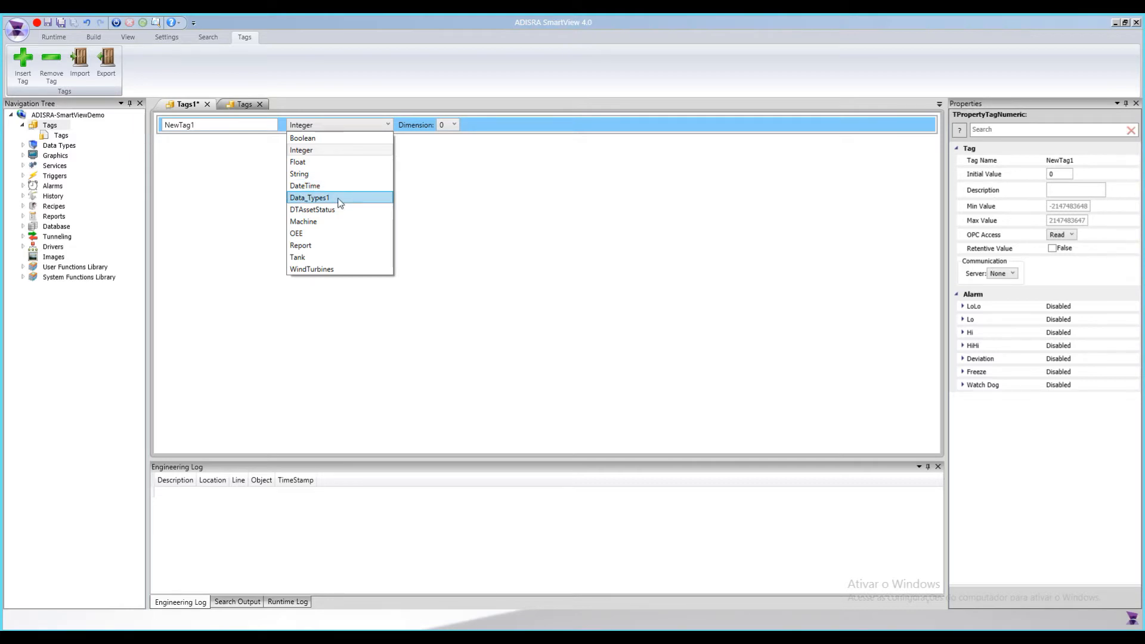
left_click(230, 213)
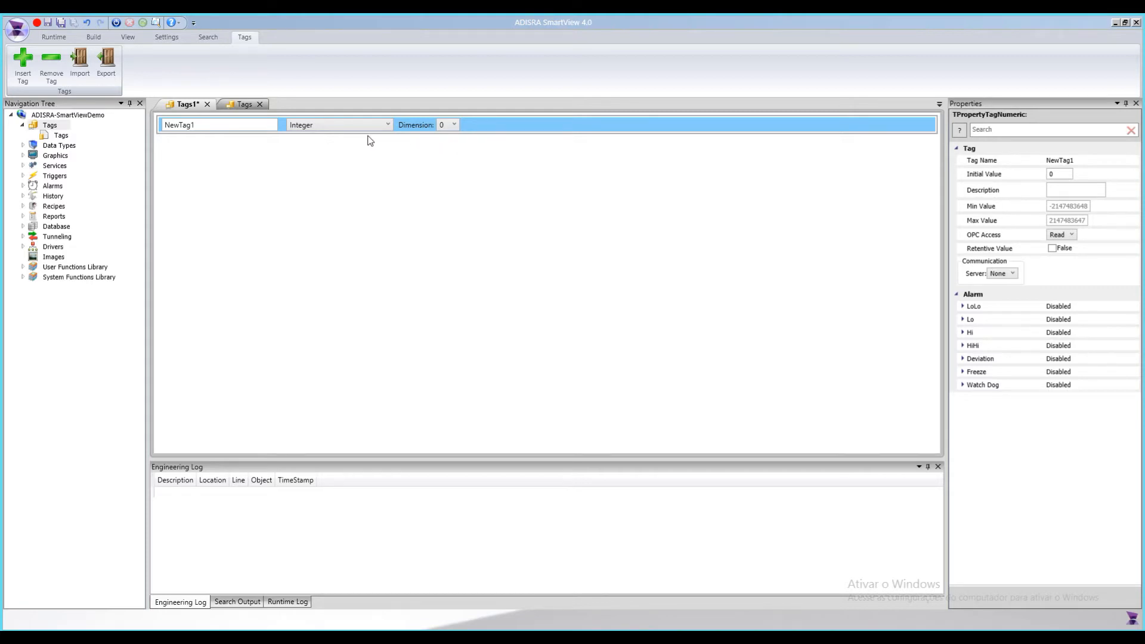
left_click(451, 127)
left_click(453, 146)
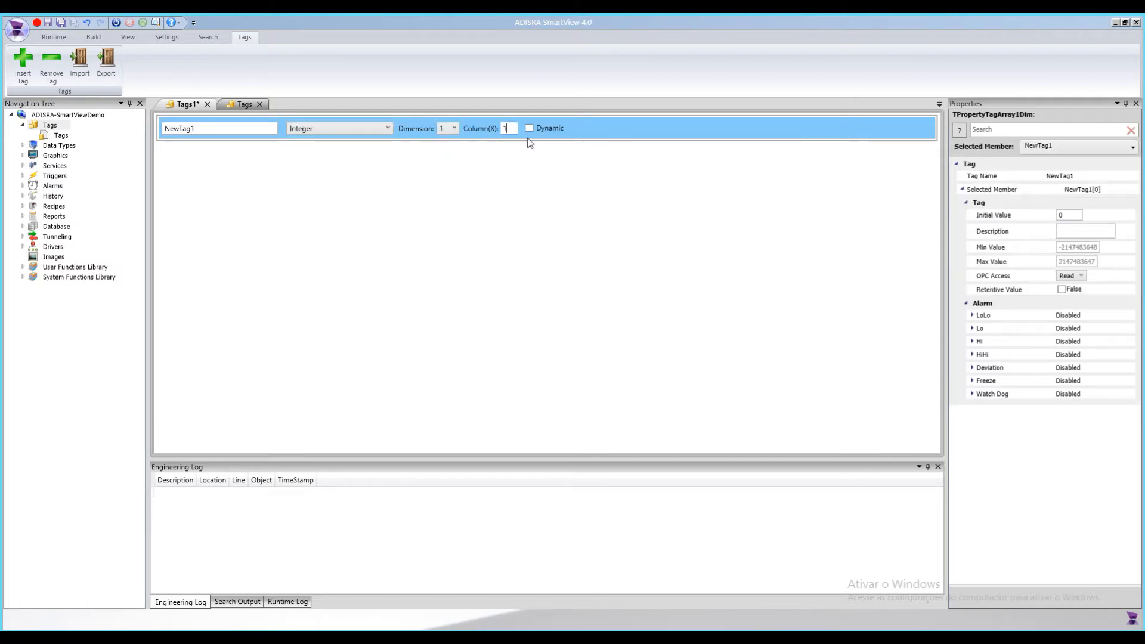
type("0")
left_click_drag(513, 130, 494, 130)
Step: Switch NewTag1 to dimension 2 and back to dimension 1, accepting the reduction
left_click(451, 128)
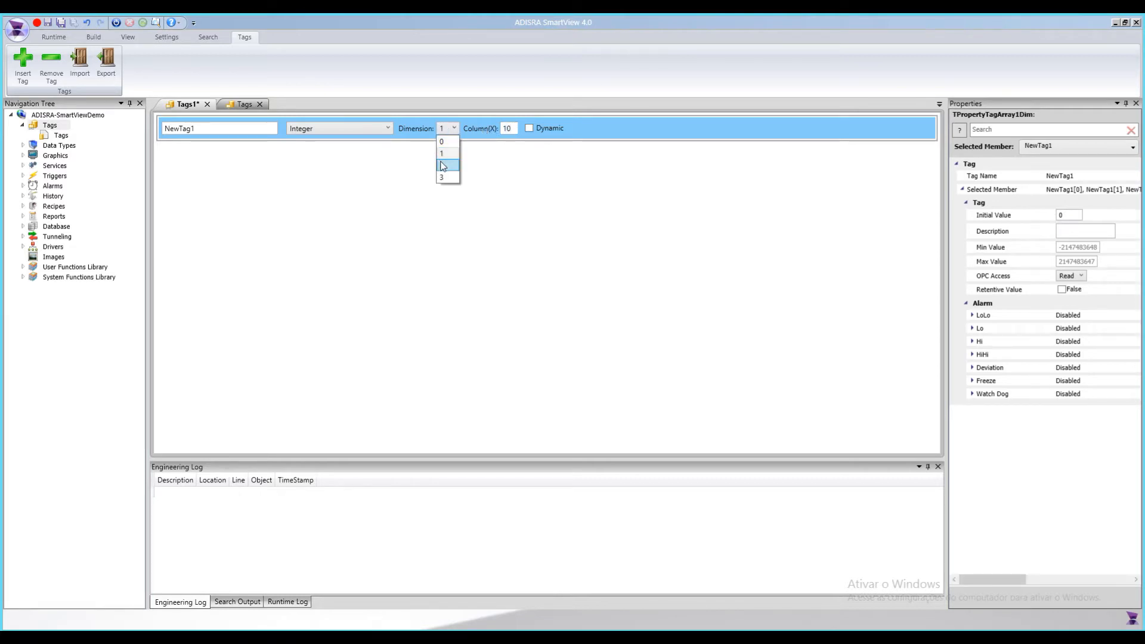
left_click(443, 166)
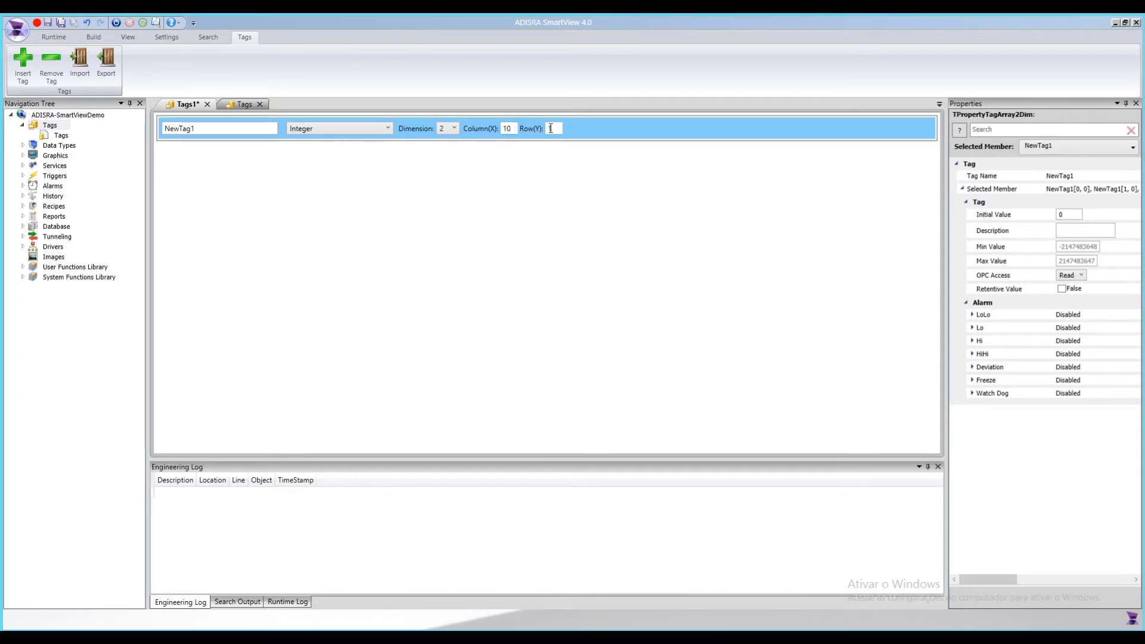
left_click(453, 129)
left_click(449, 154)
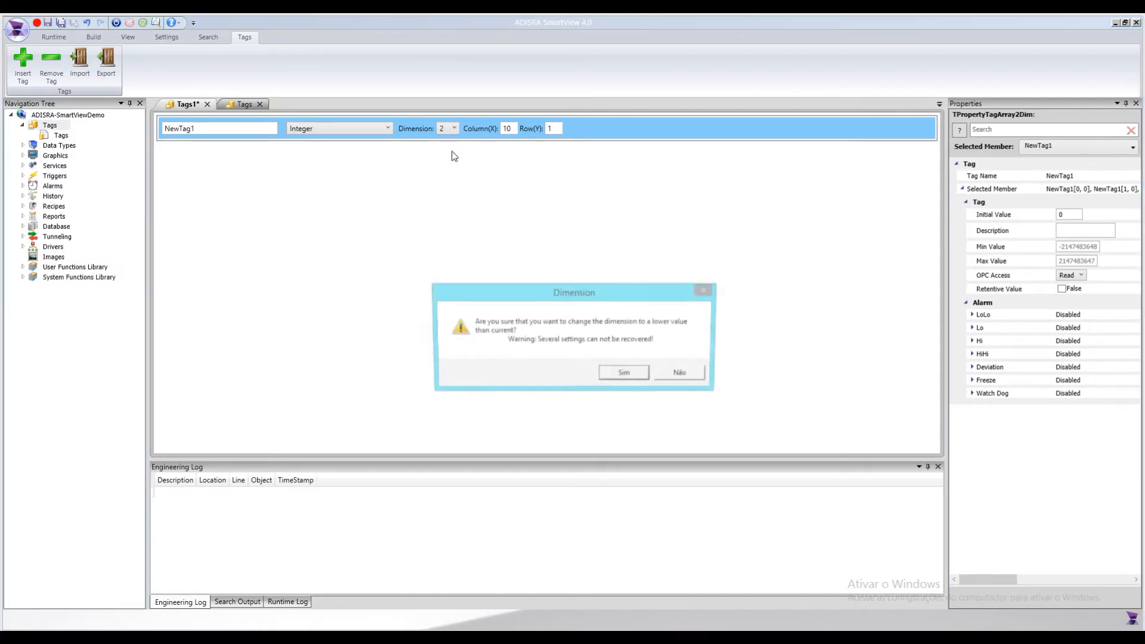
left_click(625, 373)
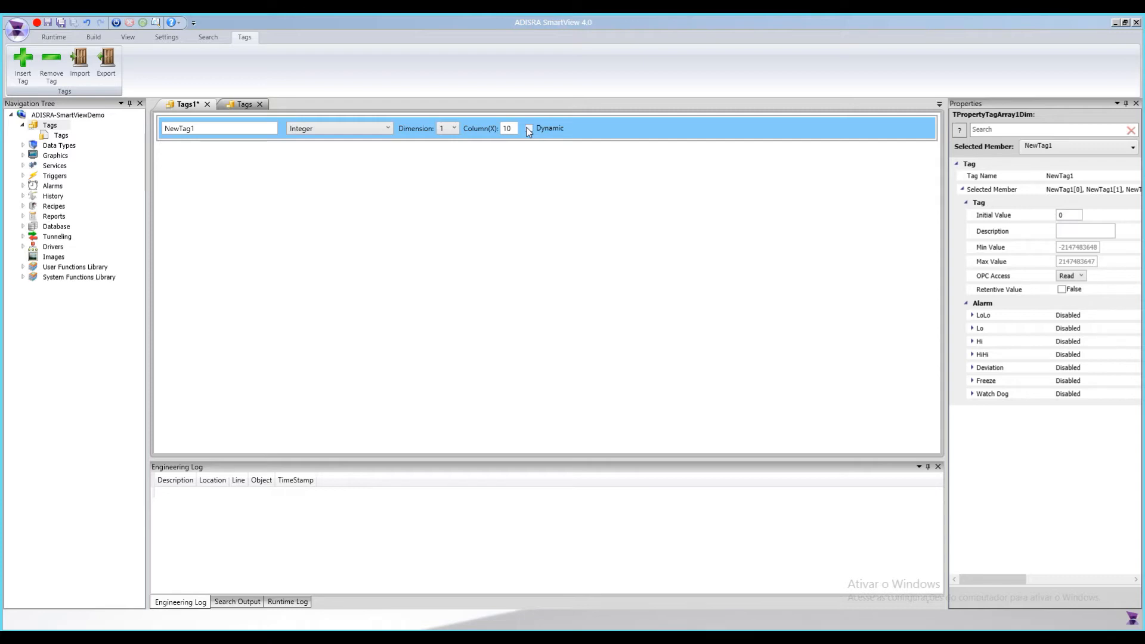
Step: Expand the Data Types folder and compare its custom types with the types offered for NewTag1
double_click(58, 146)
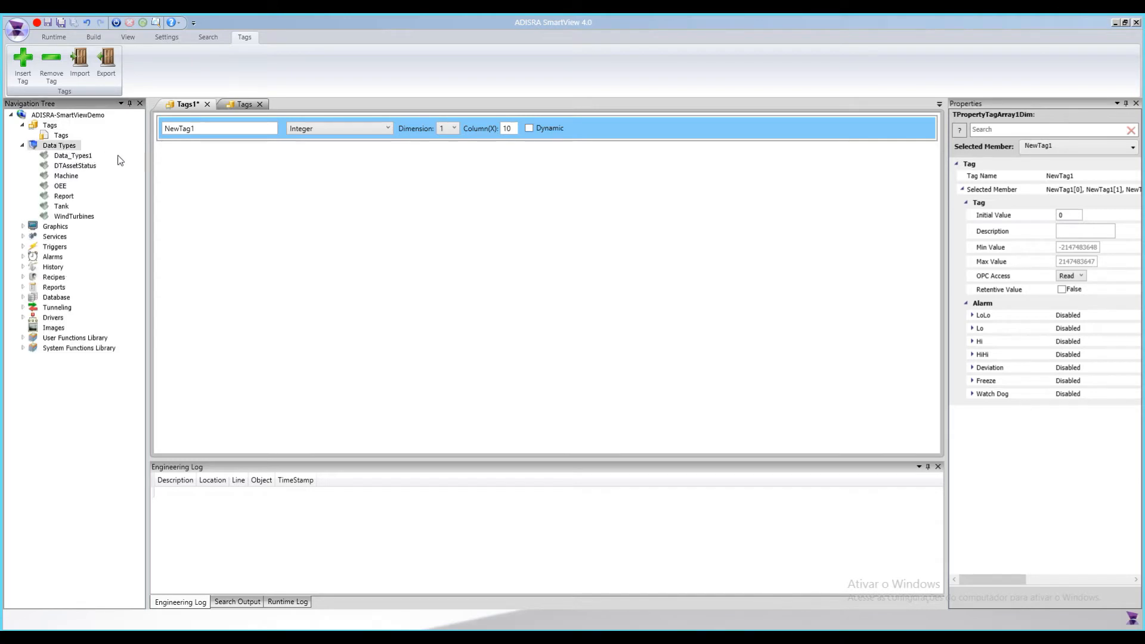
left_click(354, 132)
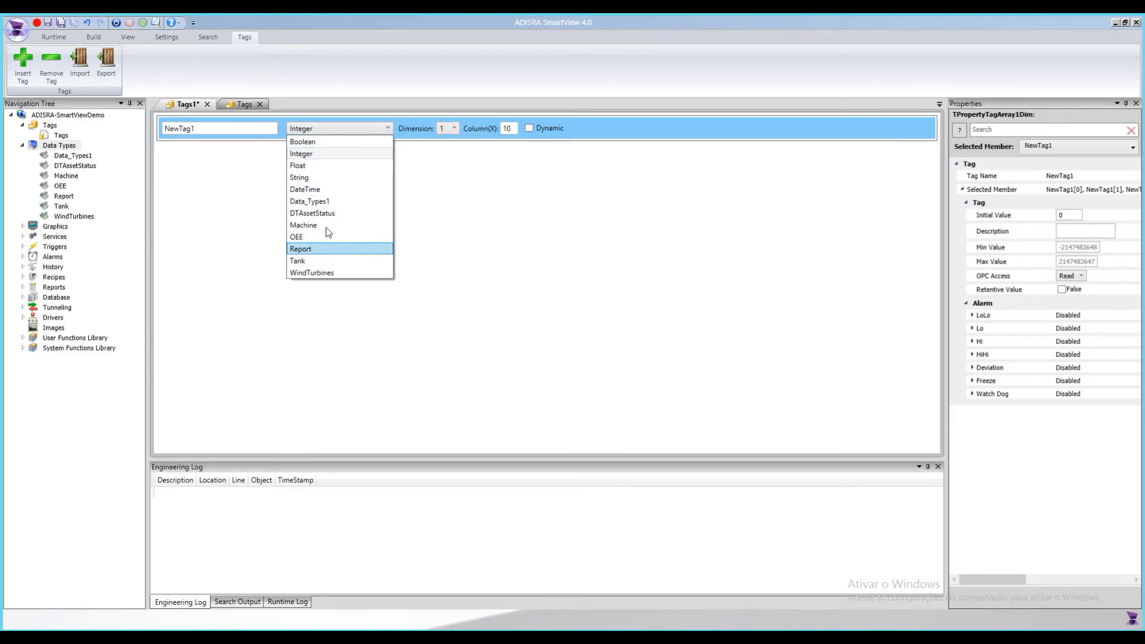
left_click(226, 234)
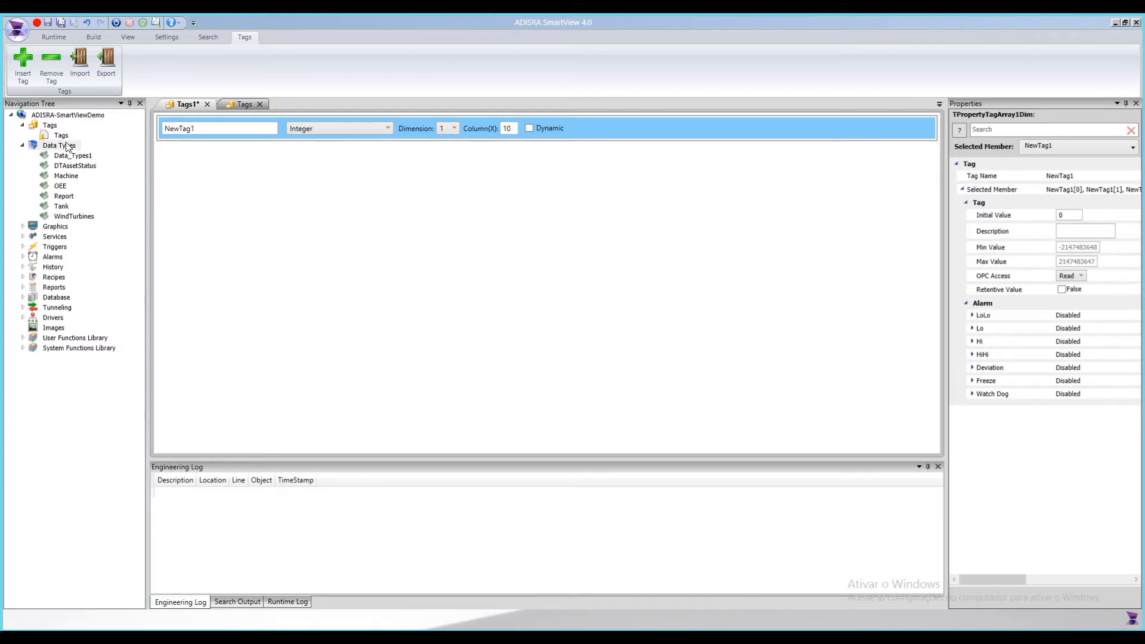
Step: Open the Tank data type, inspect its valveIn and lastTemperatures members, and close it
double_click(65, 209)
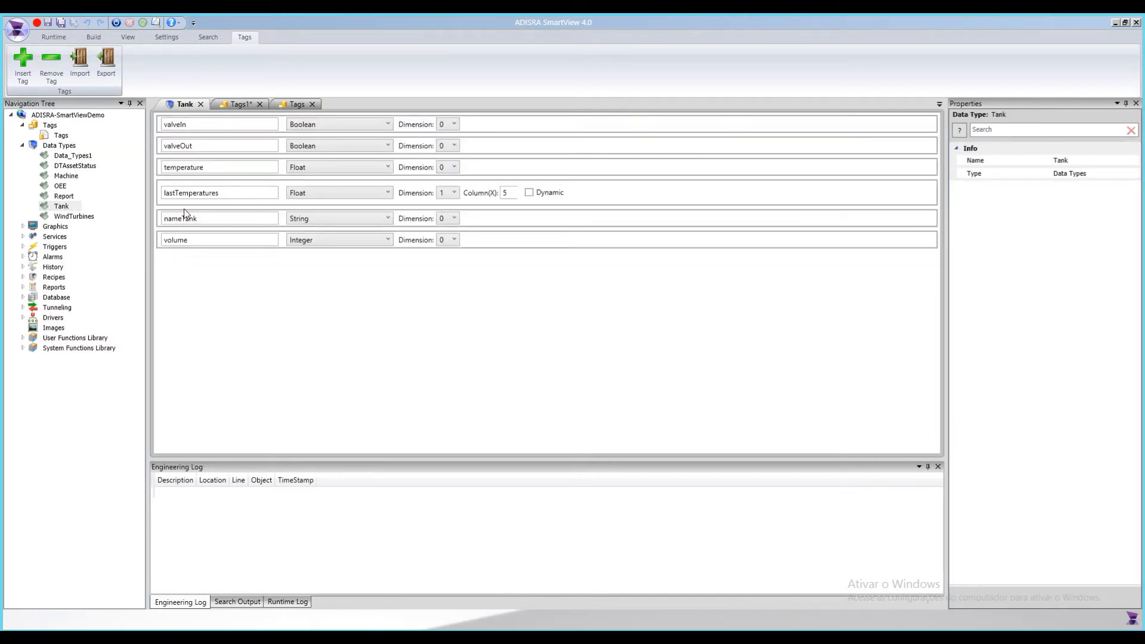
left_click(216, 126)
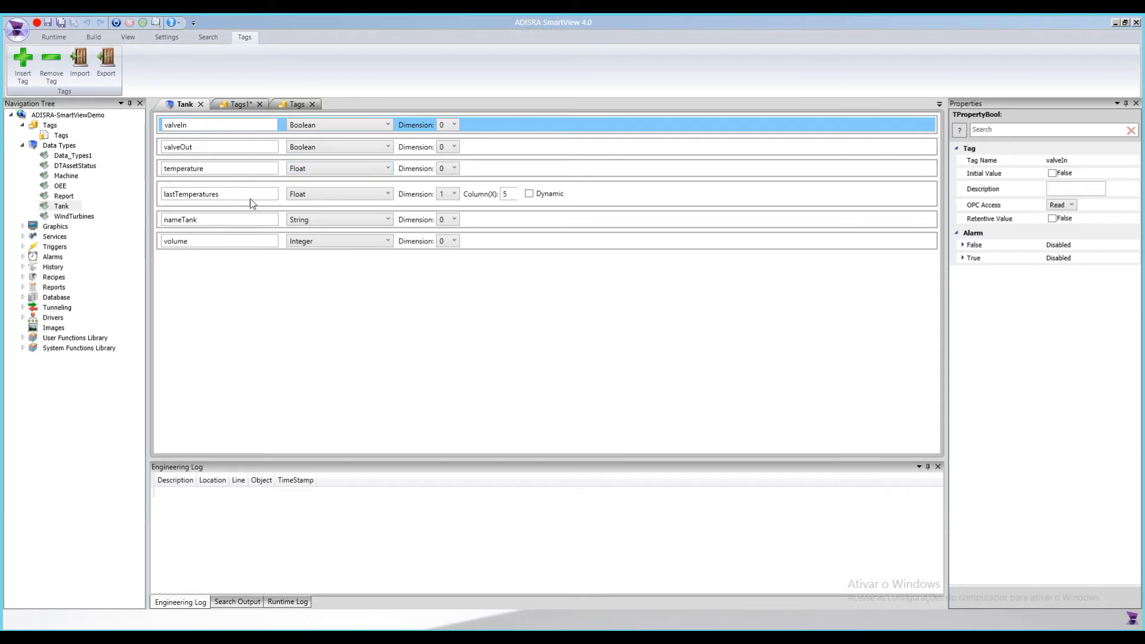
left_click(513, 196)
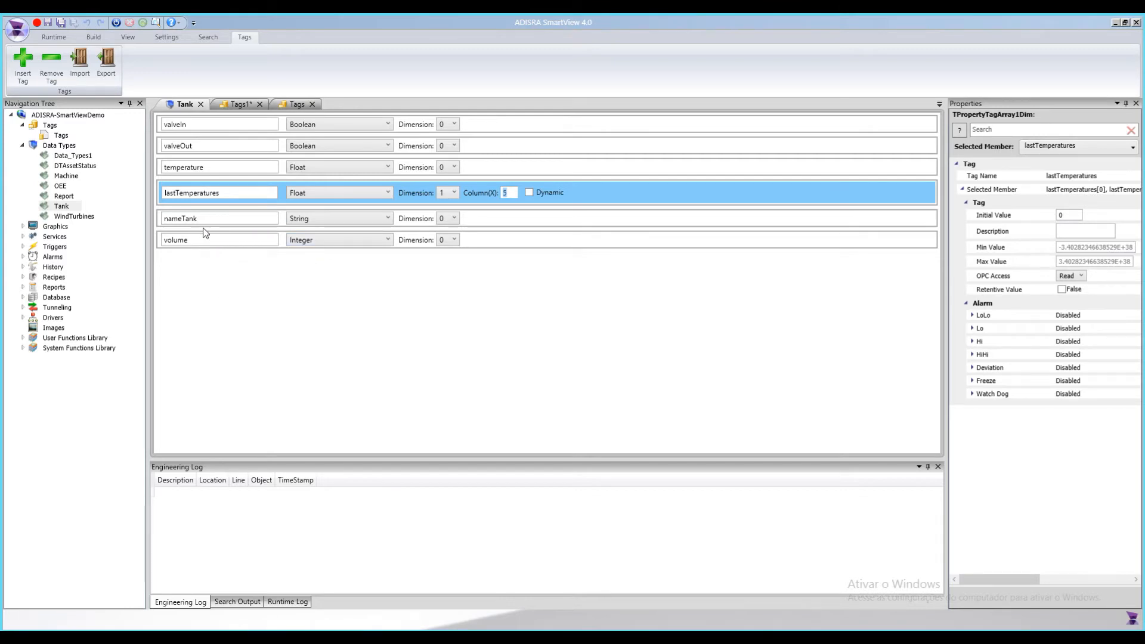
left_click(201, 104)
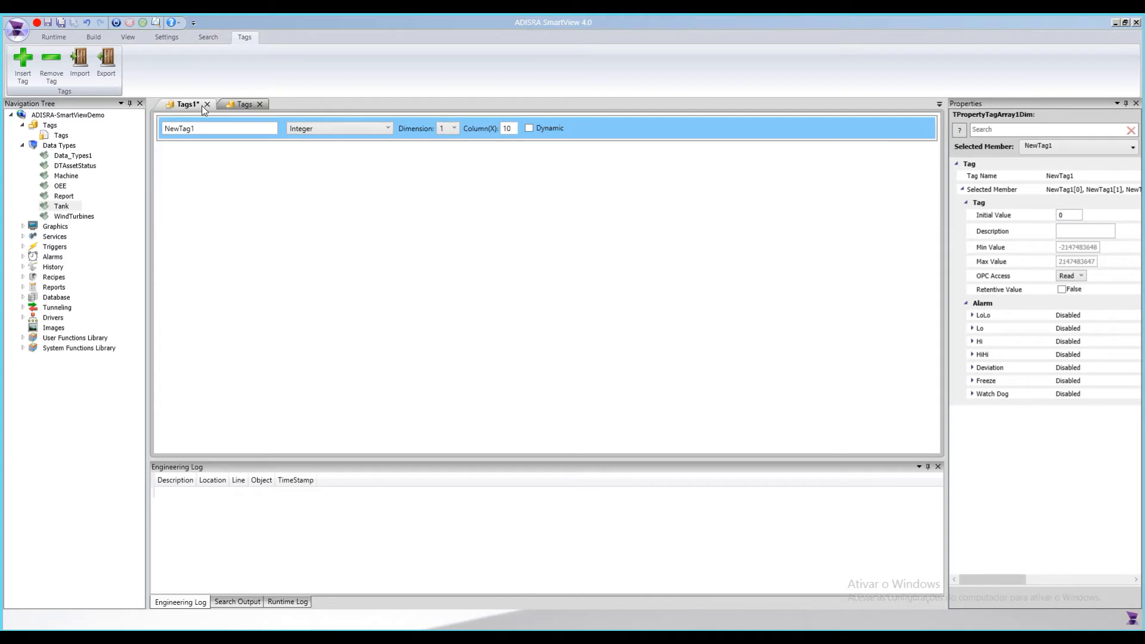
Step: Set NewTag1's data type to Tank and widen the Properties panel
left_click(381, 129)
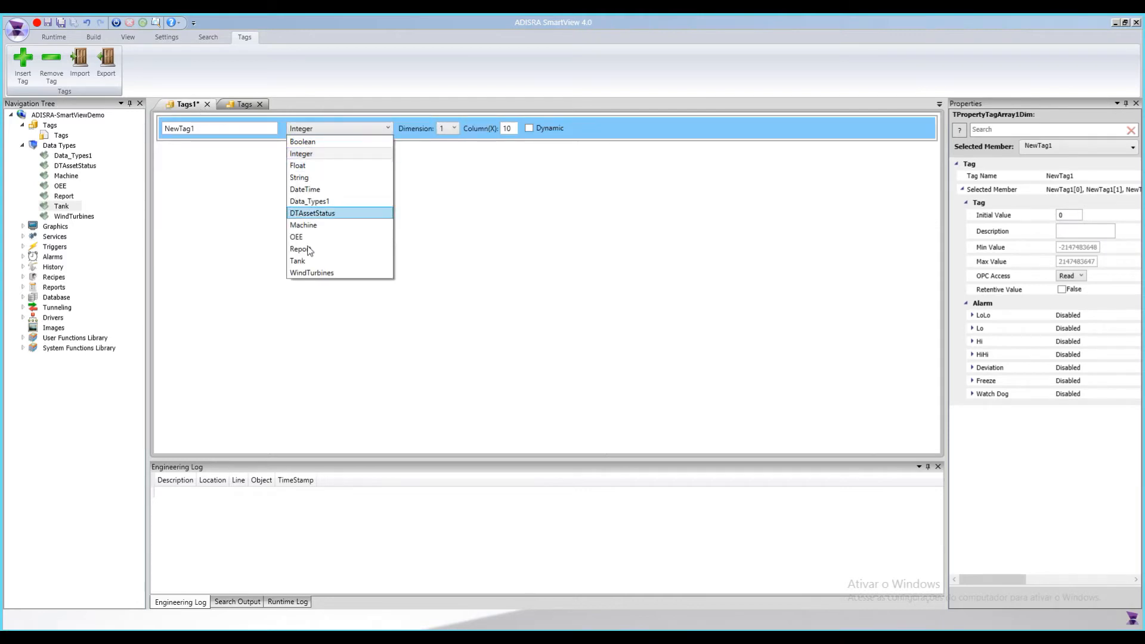
left_click(301, 265)
left_click(212, 126)
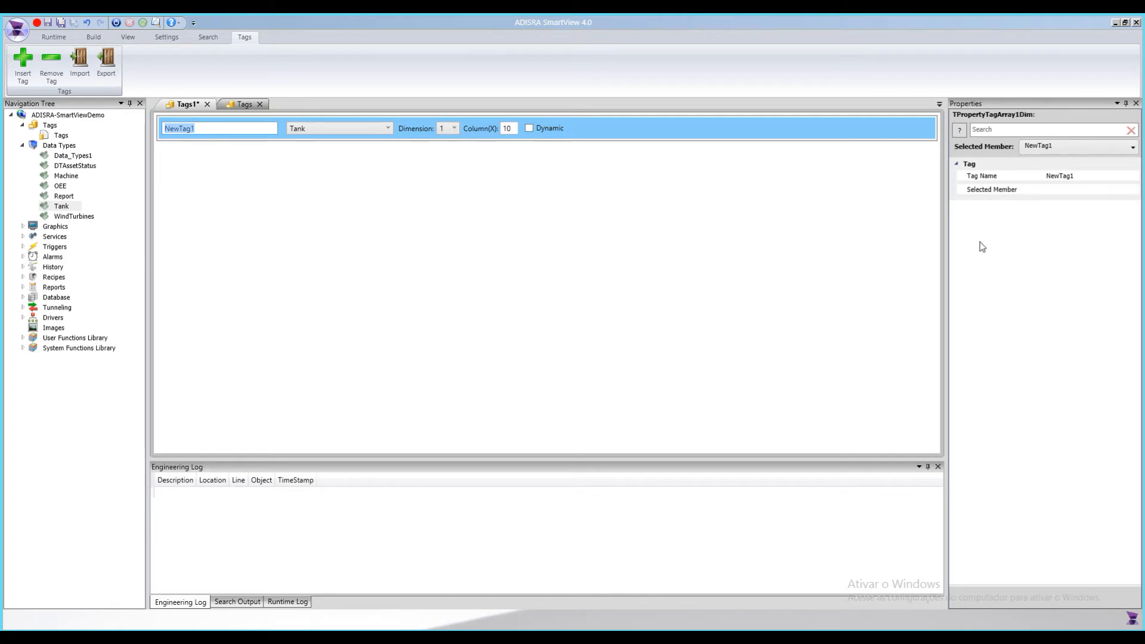
left_click_drag(945, 247, 898, 247)
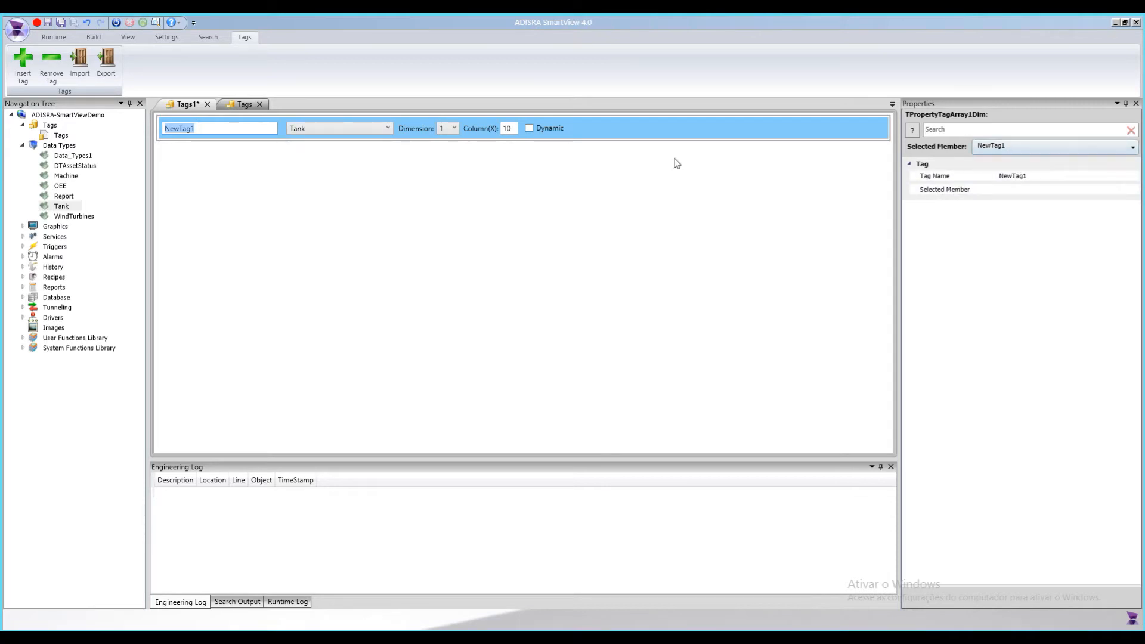
Step: Close the Tags1 document without saving its changes
left_click(444, 138)
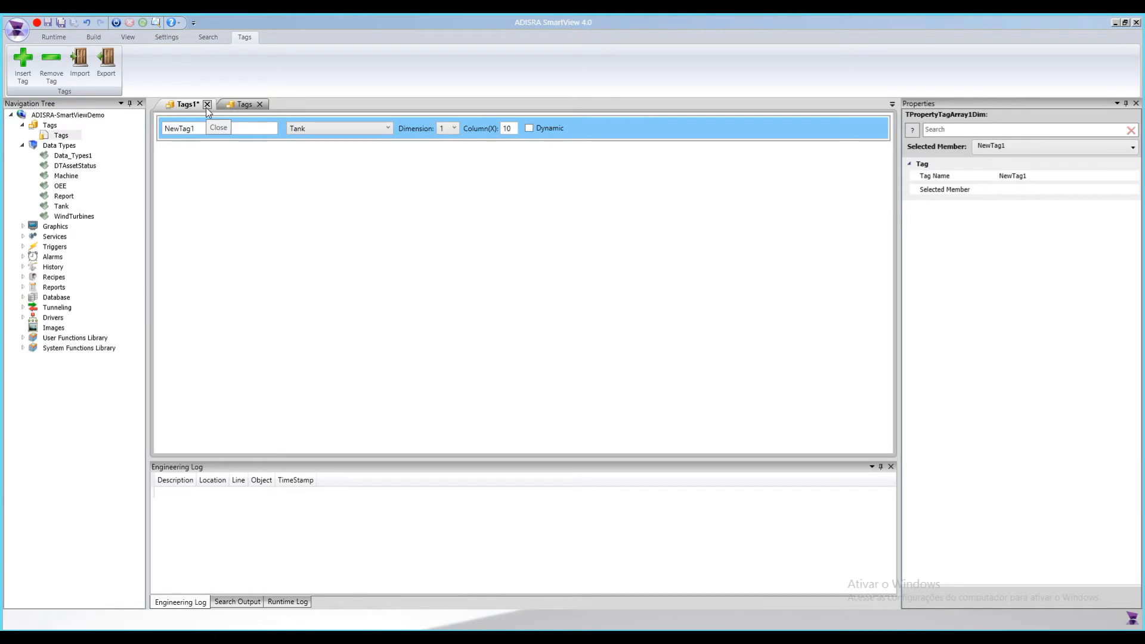
left_click(207, 105)
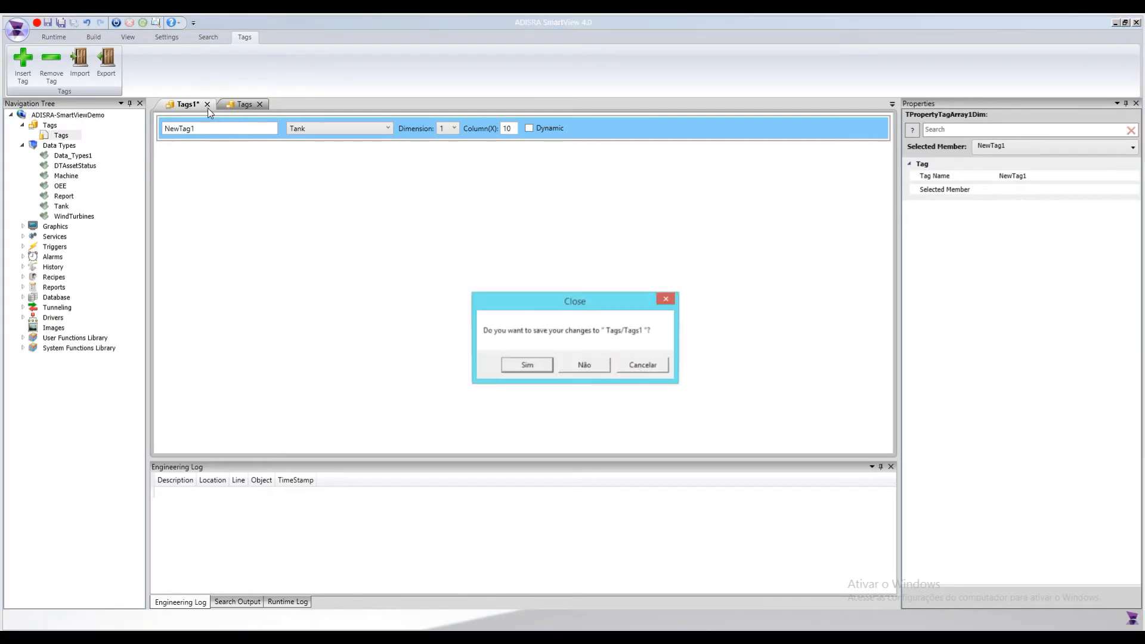
left_click(570, 367)
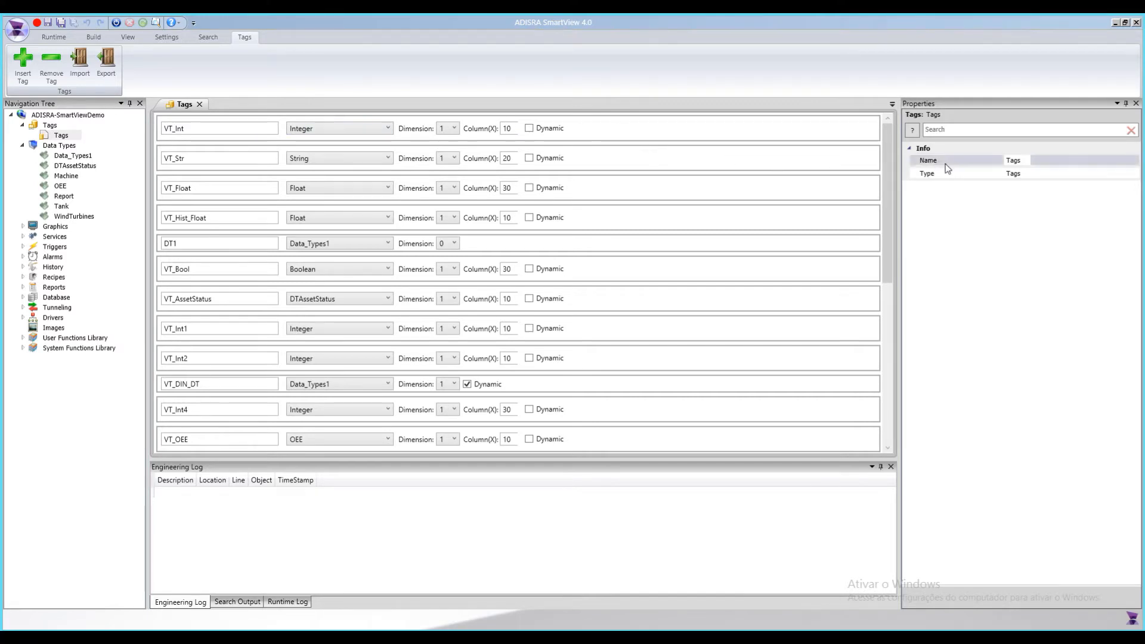
Step: Set the VT_Int tag's initial value to 10 and check its available OPC access options
left_click(612, 131)
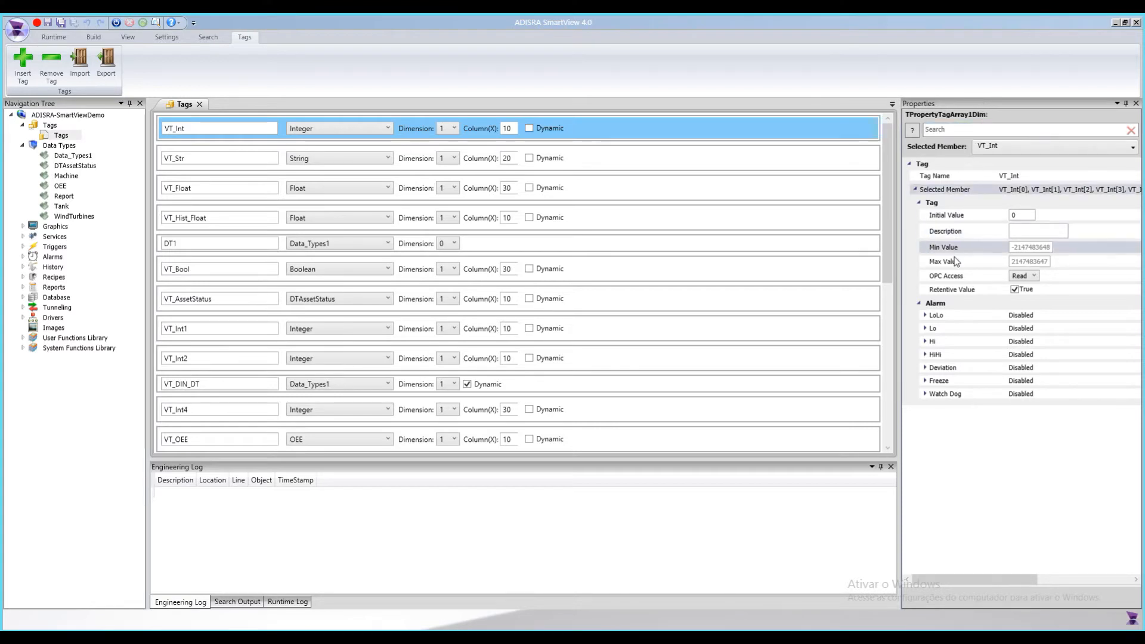
left_click(1025, 215)
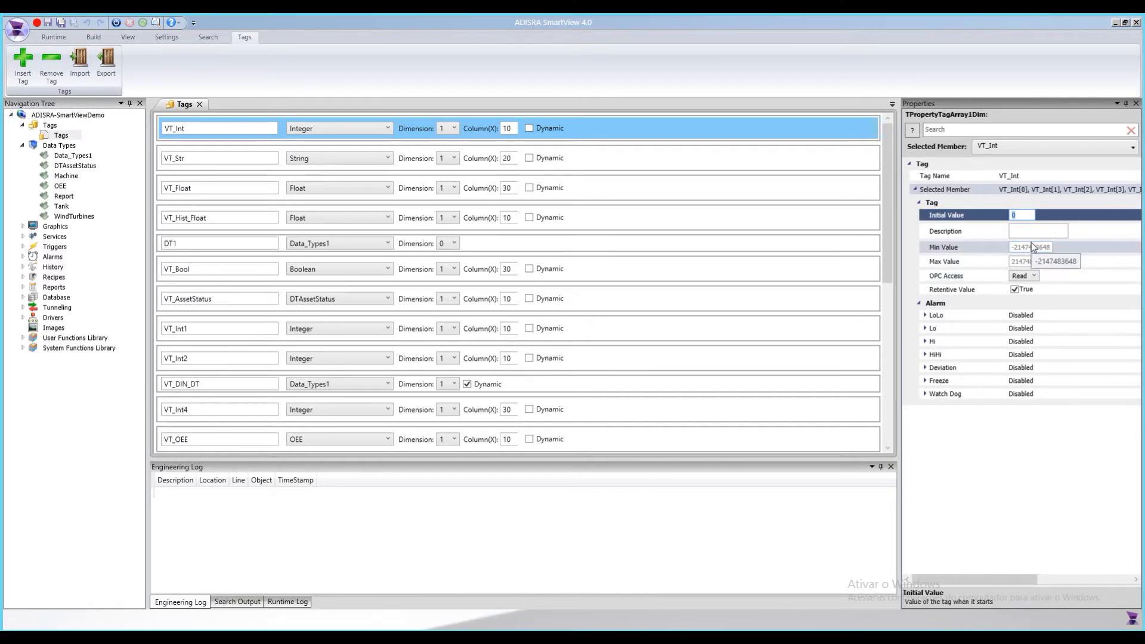
type("10")
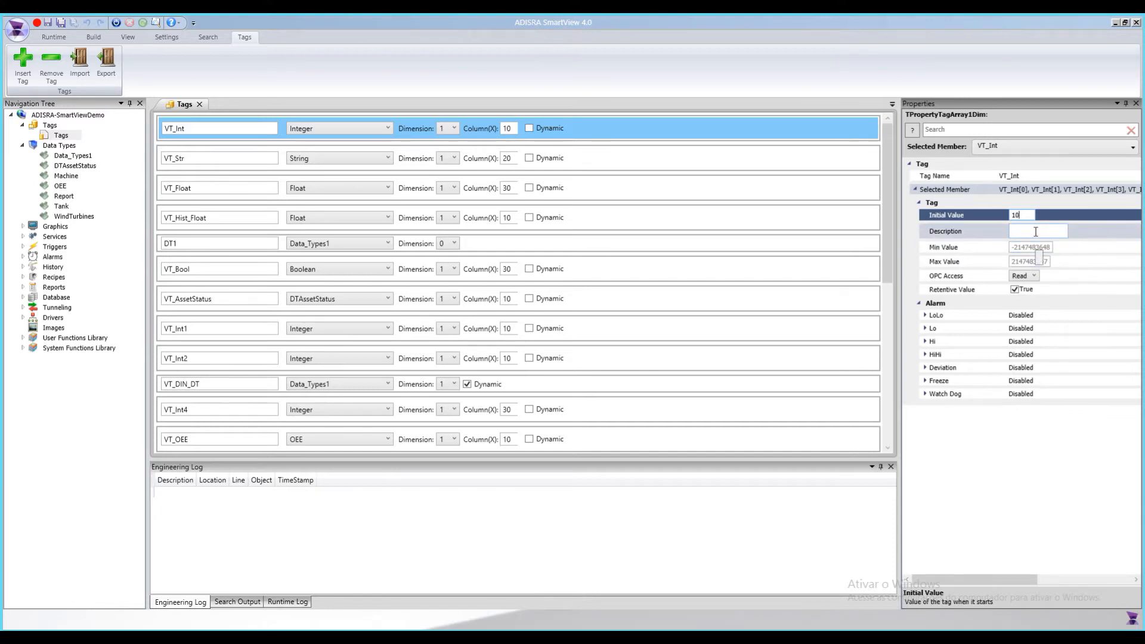
left_click(1034, 233)
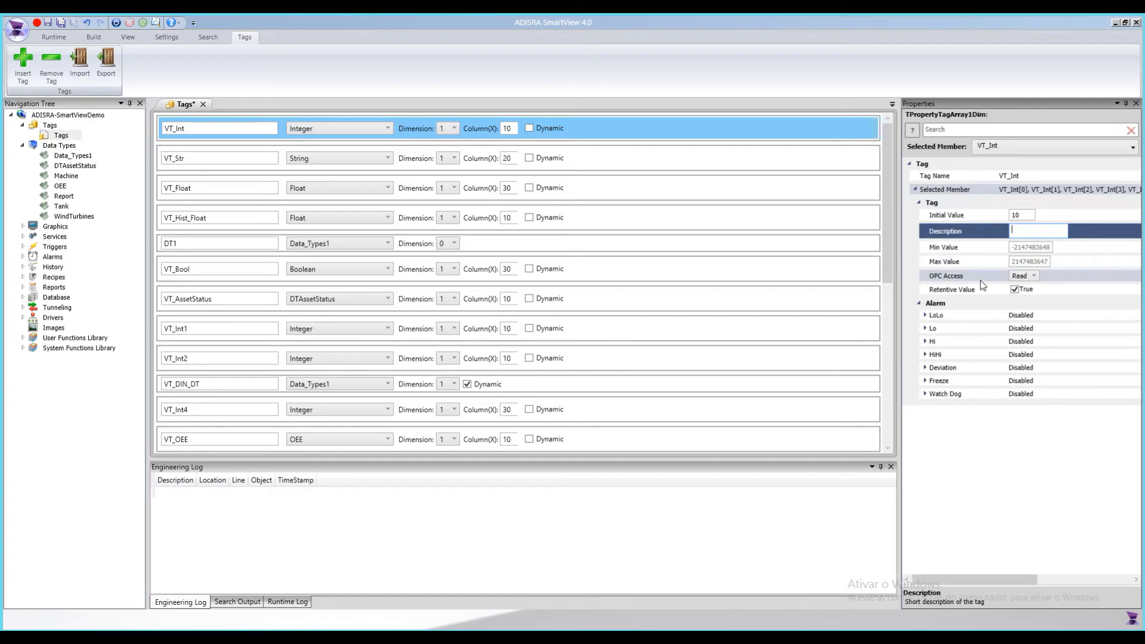
left_click(1023, 277)
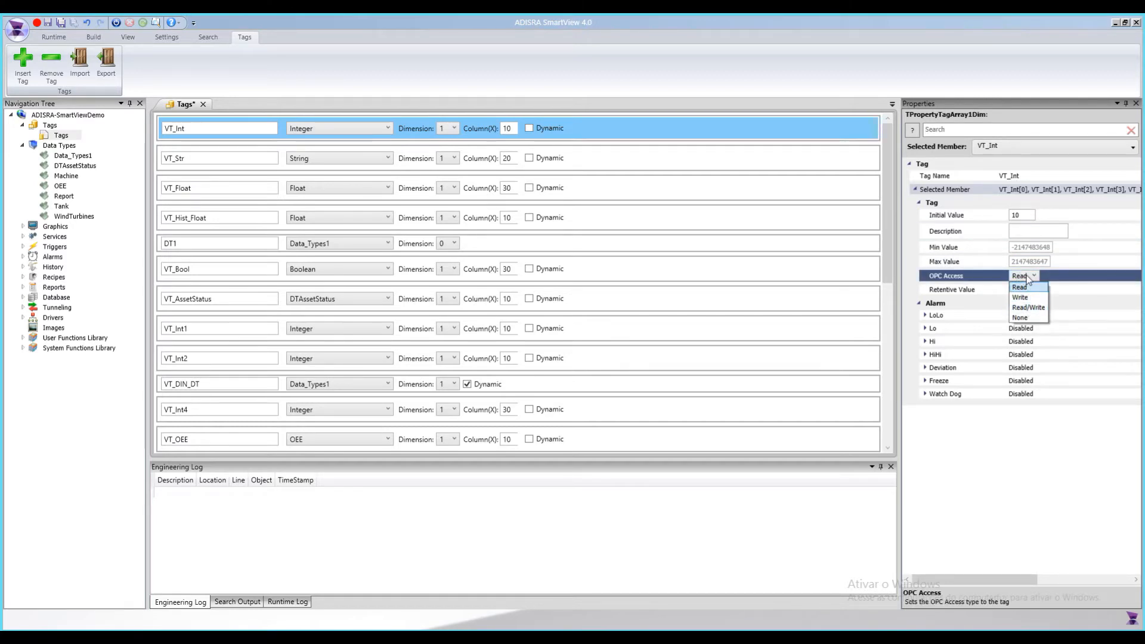
left_click(1021, 277)
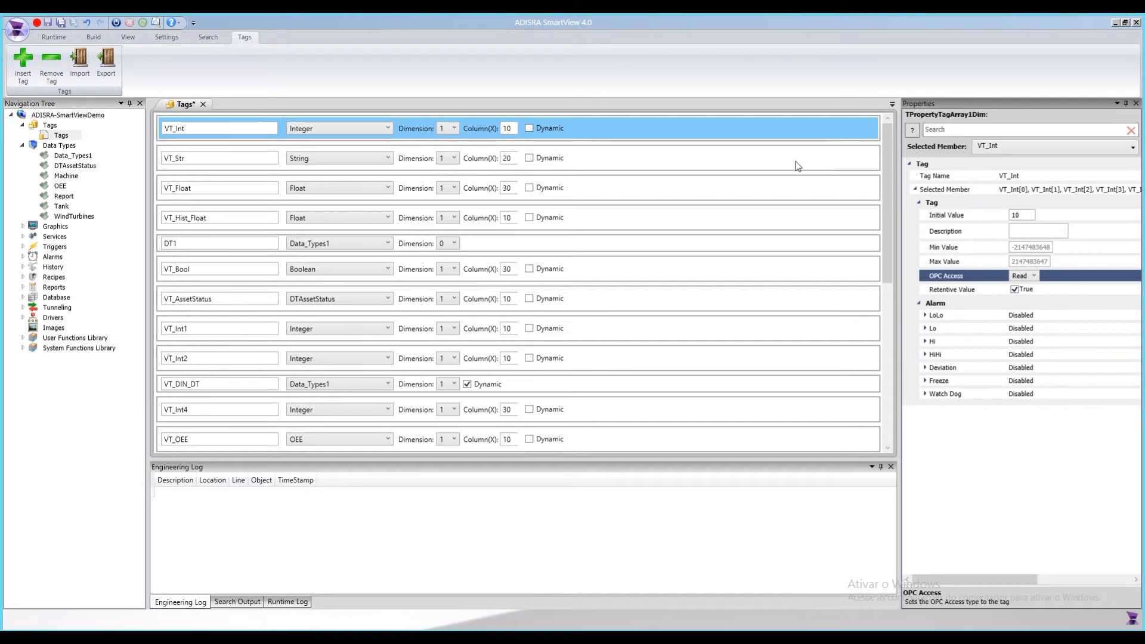
Step: Close the Tags document without saving and collapse the Data Types and Tags folders
left_click(202, 104)
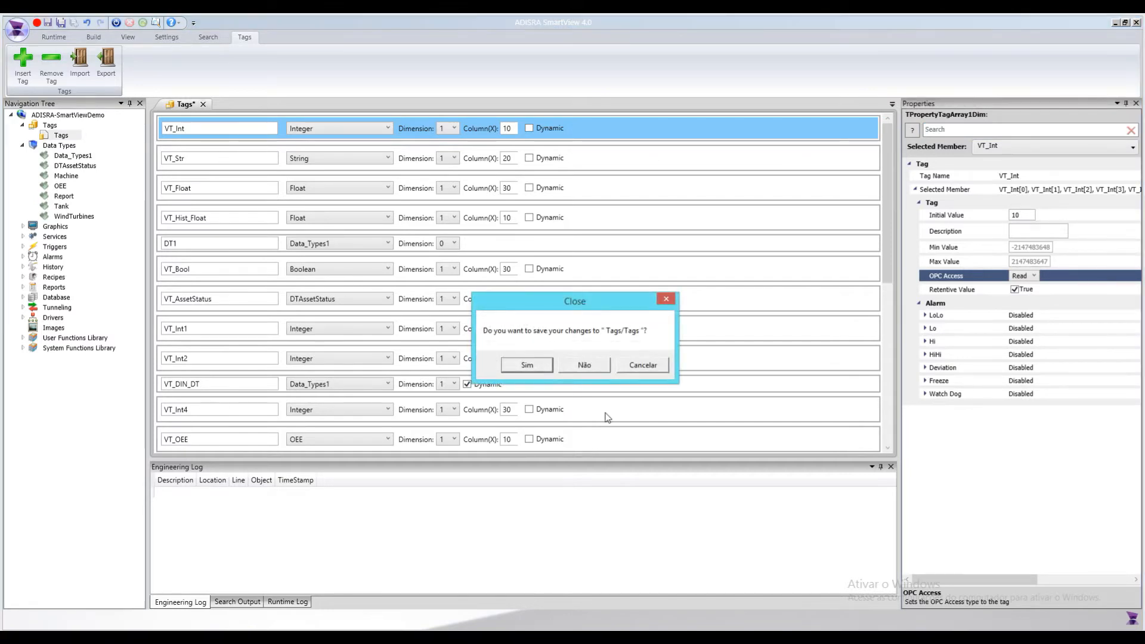
left_click(587, 364)
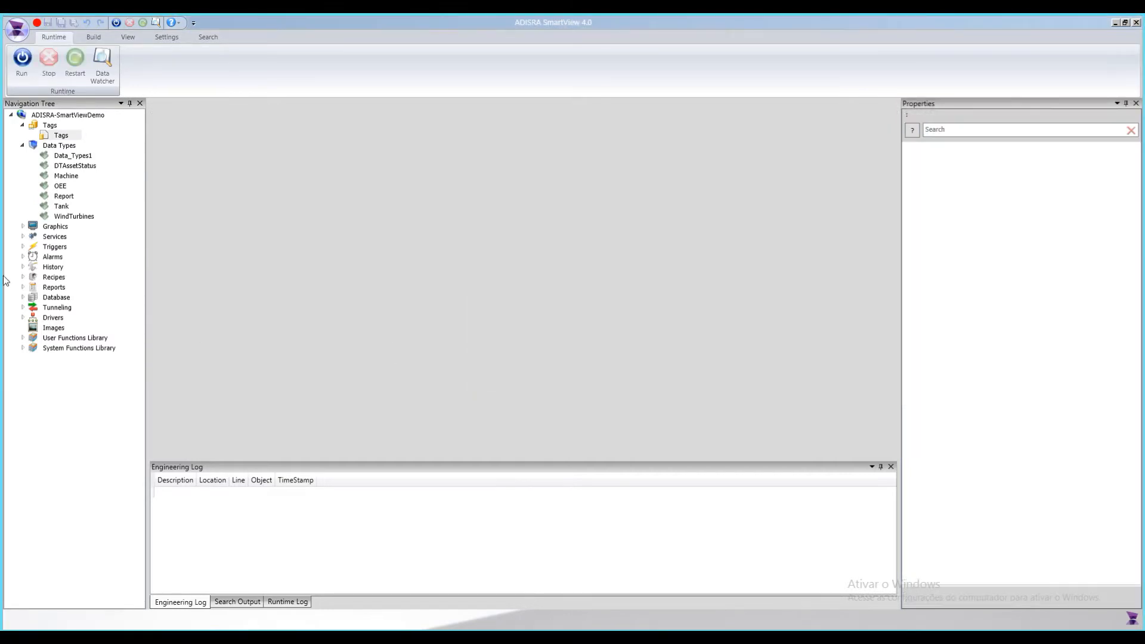
left_click(23, 145)
left_click(22, 125)
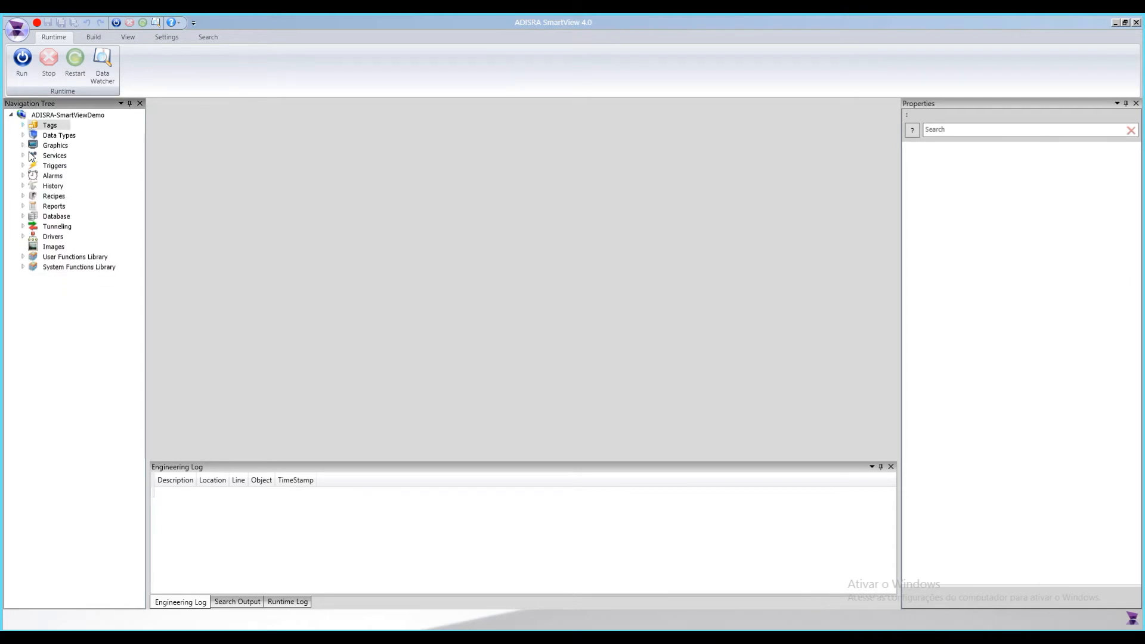
Step: Create a new graphics document and draw a button about 274 by 75 in its upper-left area
double_click(31, 149)
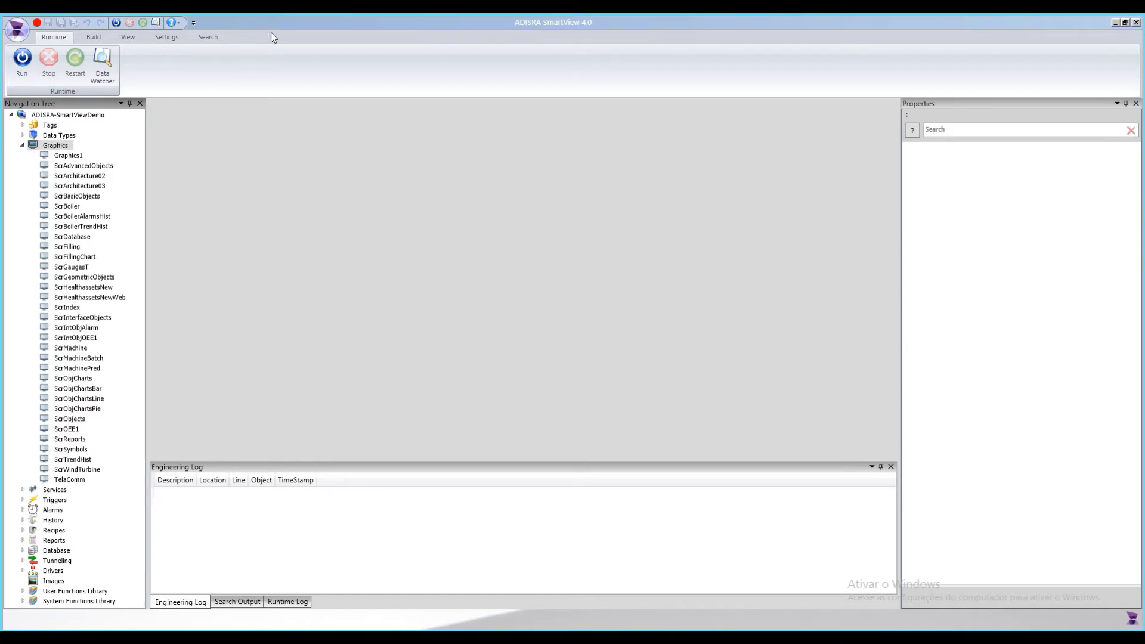
right_click(44, 145)
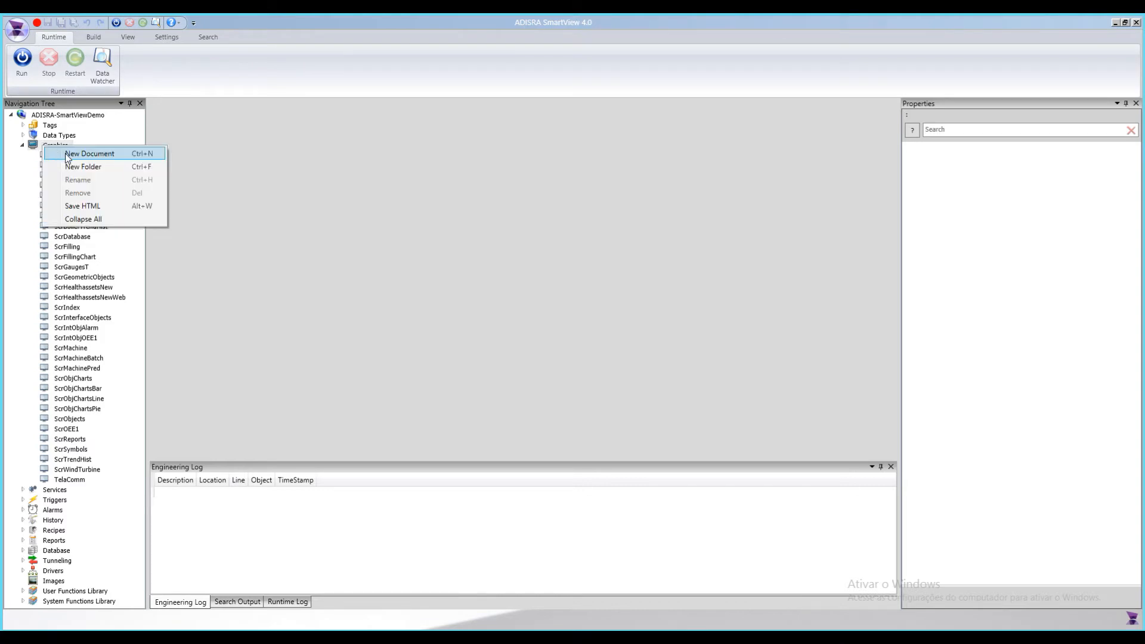
left_click(119, 161)
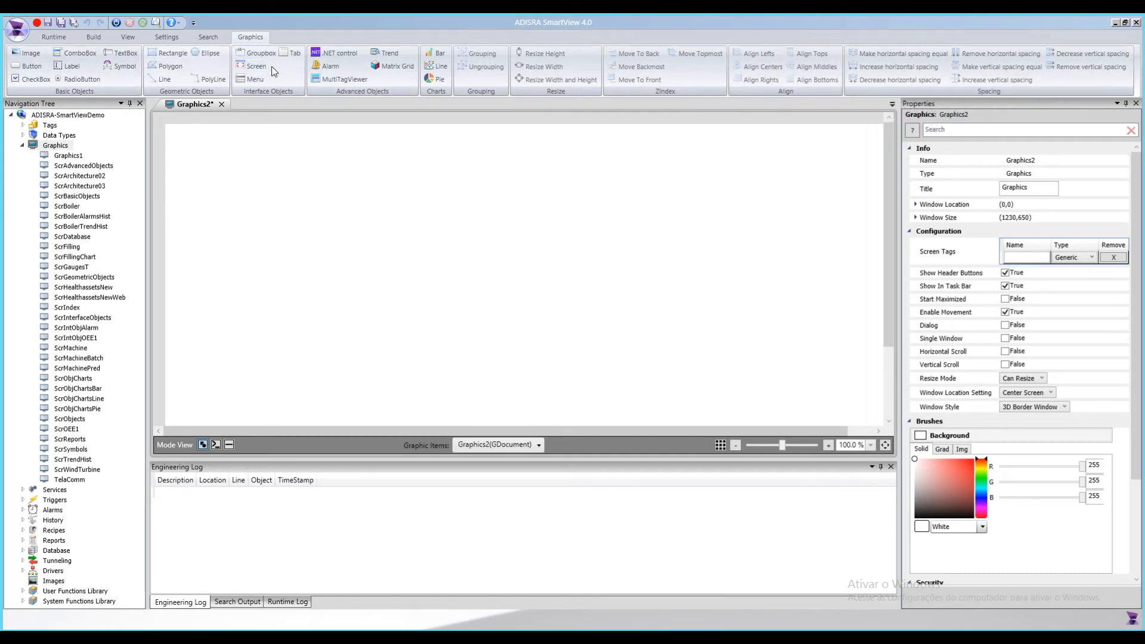
left_click(28, 64)
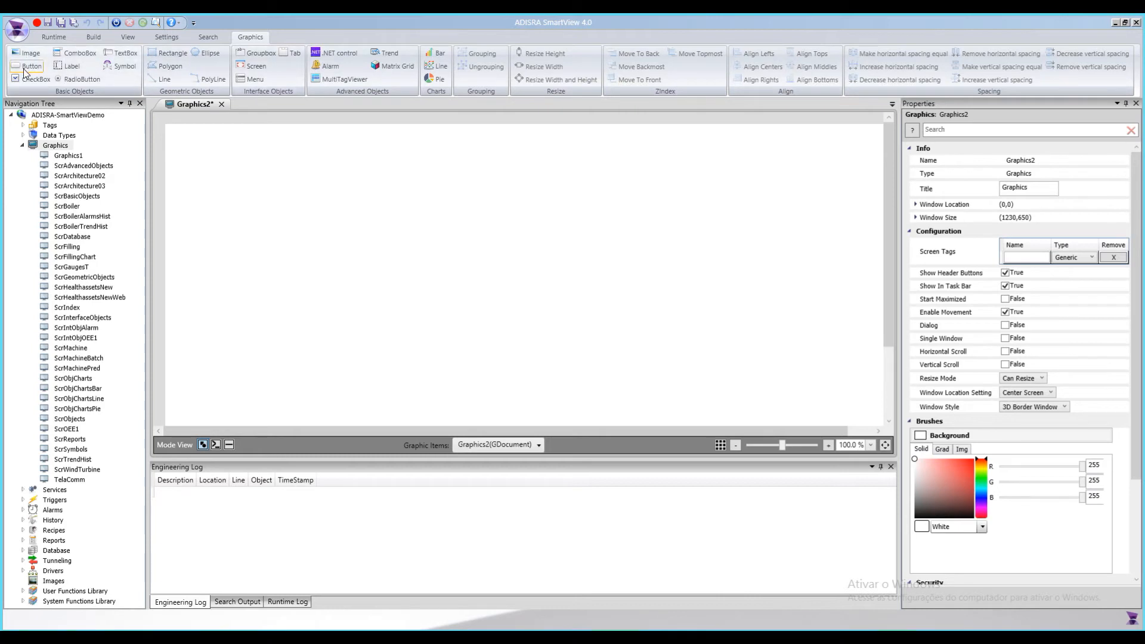
left_click_drag(229, 178, 391, 220)
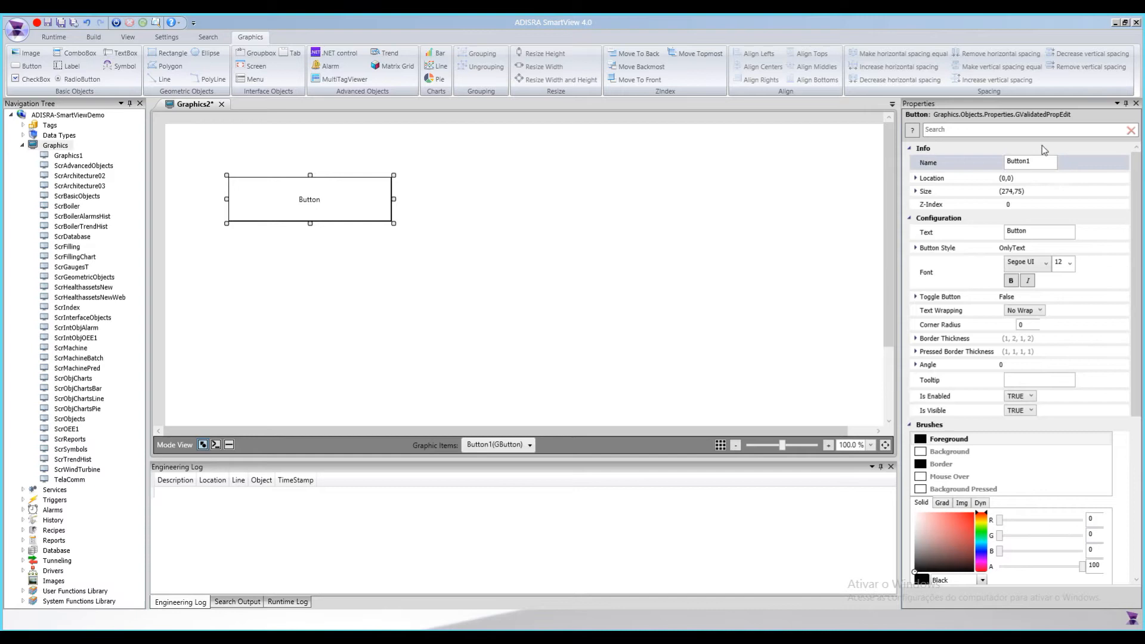
Step: Set the button's text to "save" and its font size to 26
left_click(1036, 166)
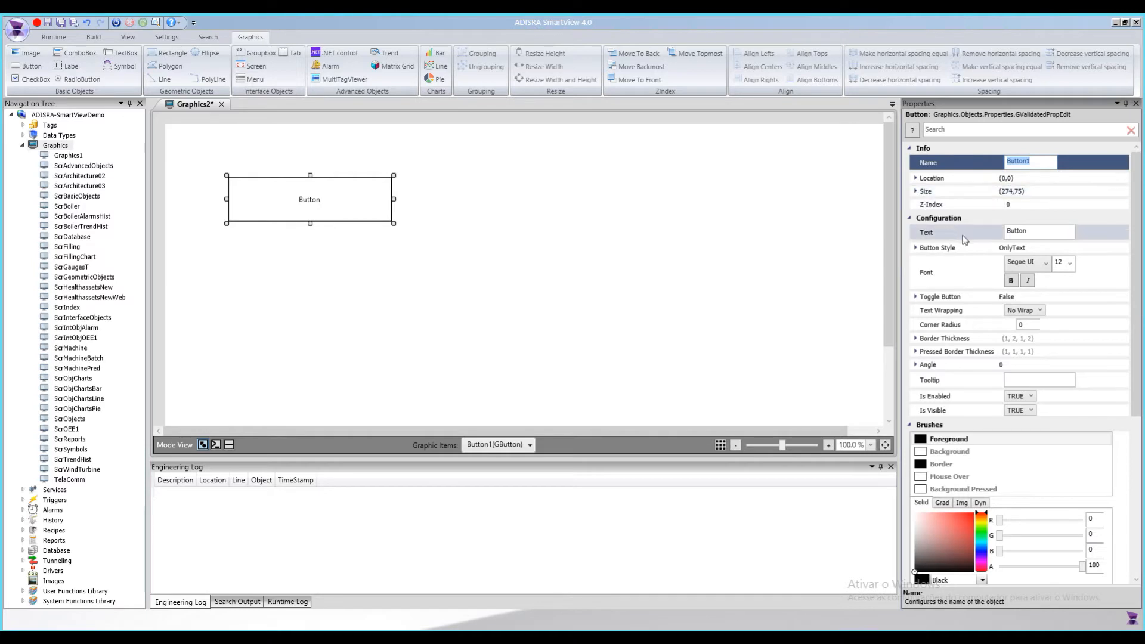
left_click(1027, 233)
type("S")
left_click(954, 247)
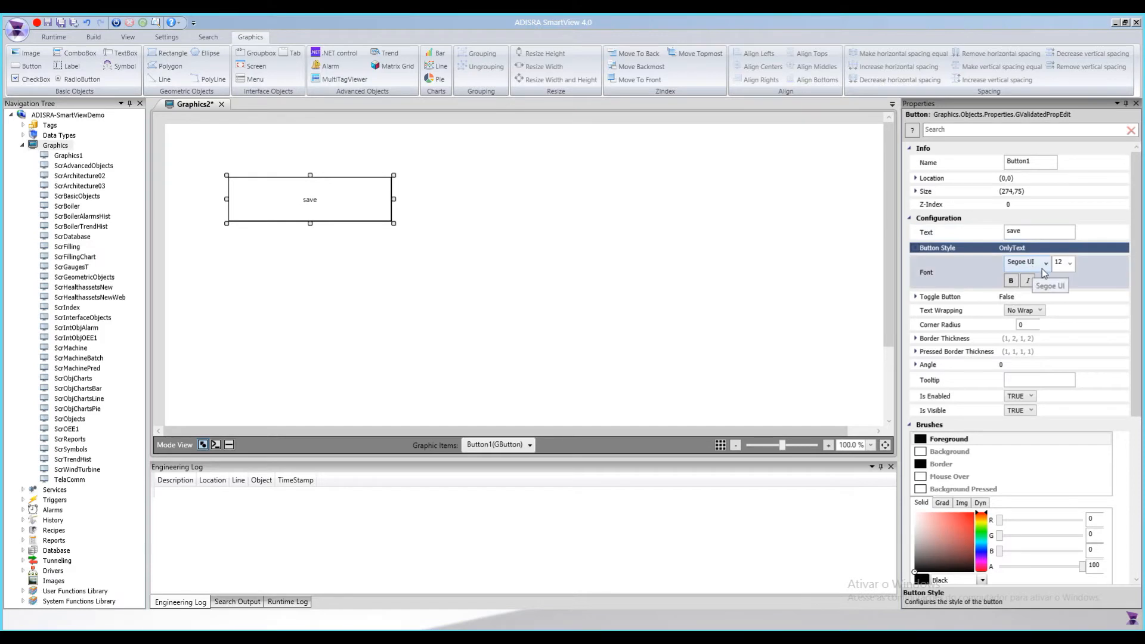
left_click(1068, 263)
left_click(1065, 392)
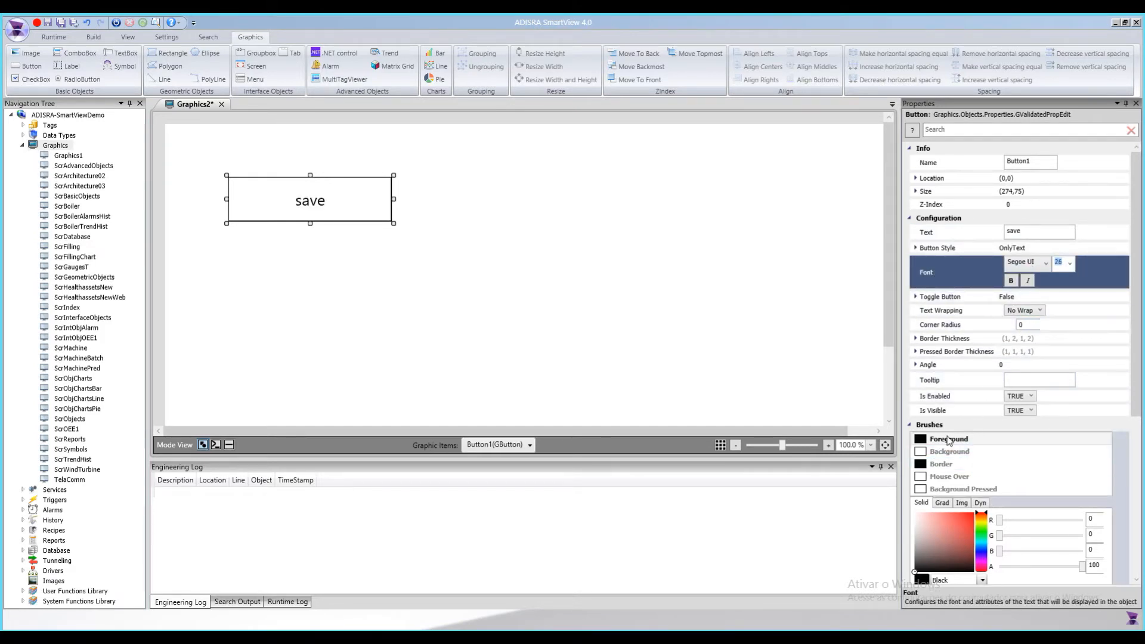
Step: Color the button's foreground red (247, 25, 25) and its border blue (28, 96, 176)
left_click(951, 441)
left_click(967, 516)
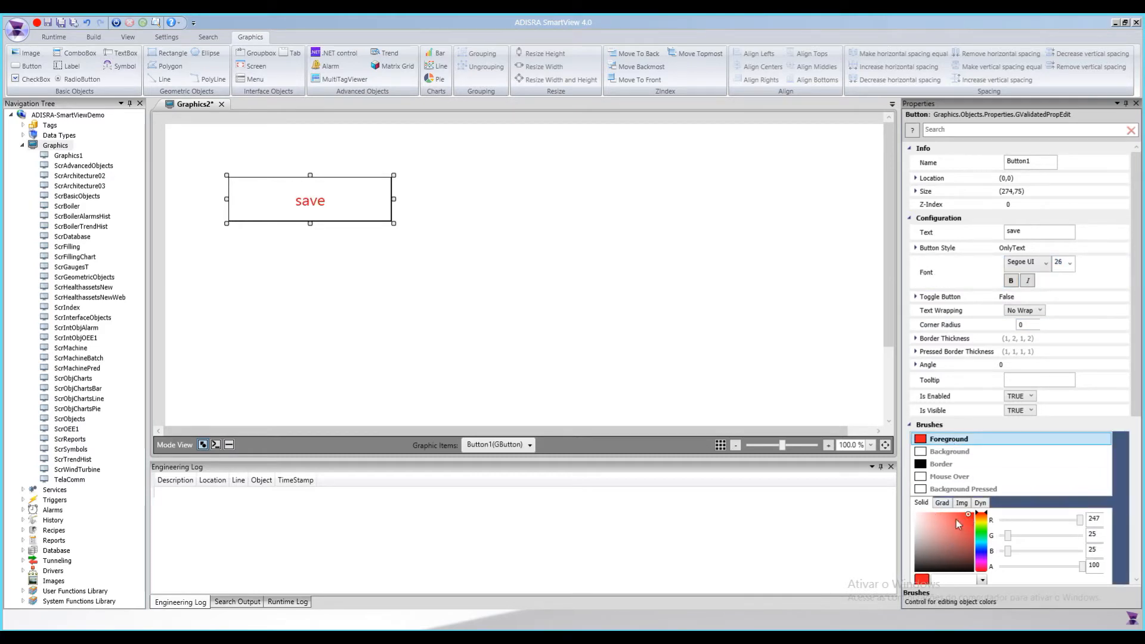
left_click(952, 463)
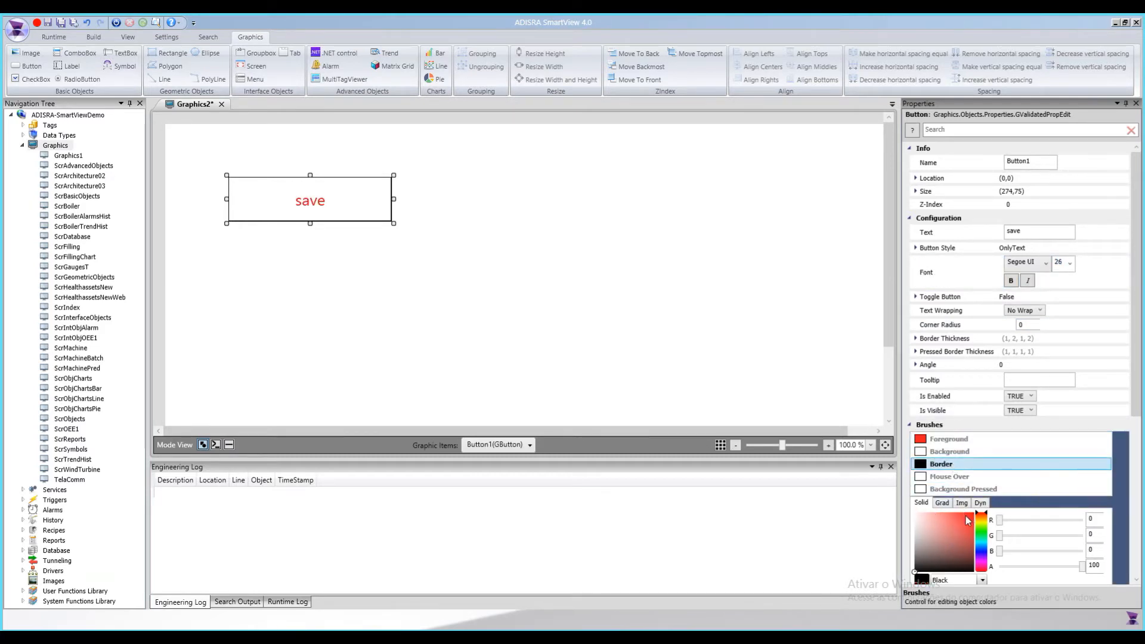
left_click(964, 530)
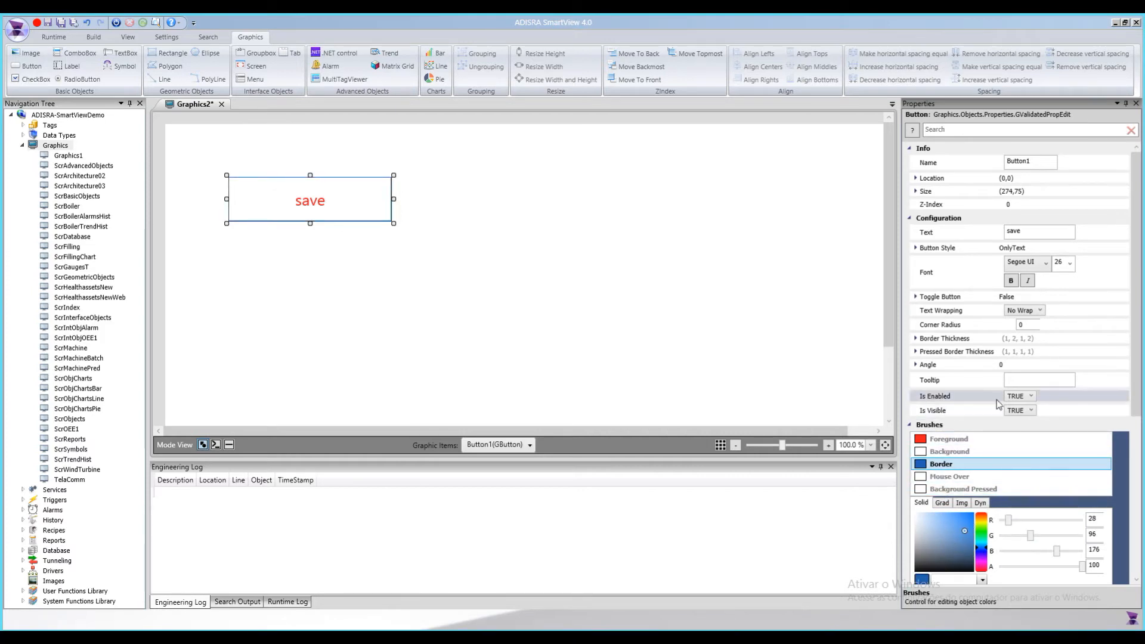
Step: Set the button's border thickness to 4 on the left, right, top and bottom sides
scroll(996, 399, "down", 1)
left_click(915, 310)
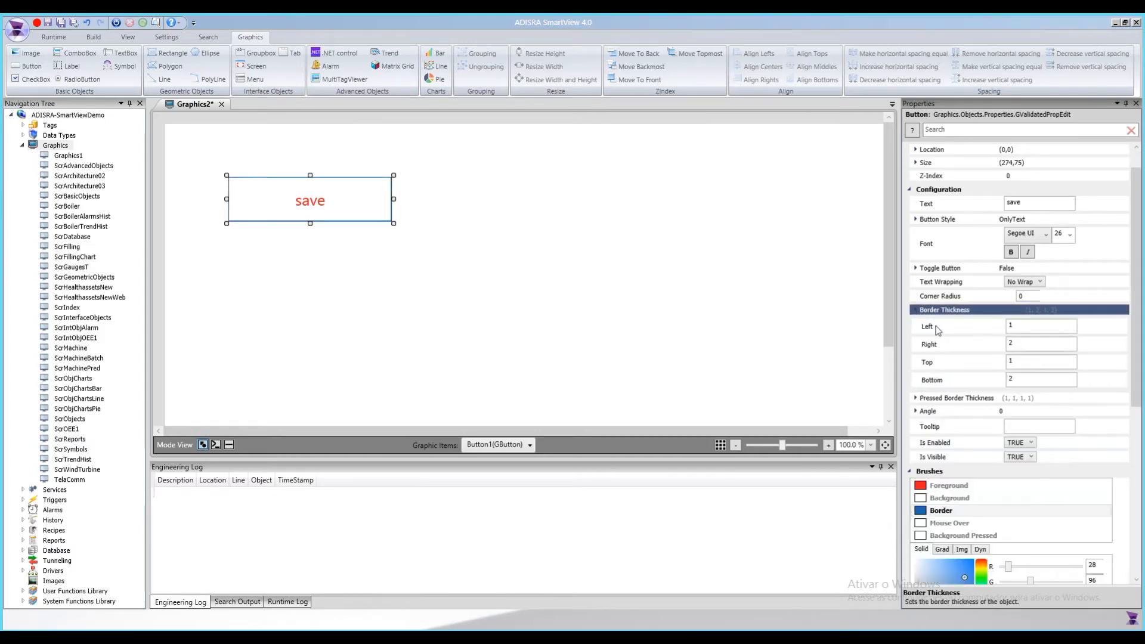
left_click(949, 329)
type("4")
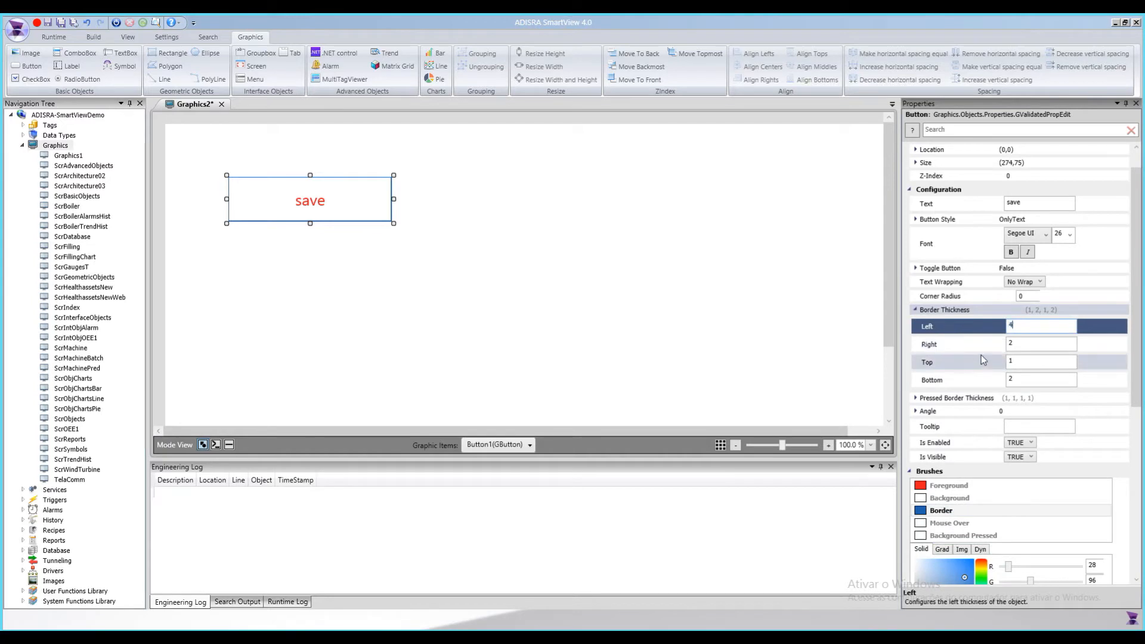
key("Tab")
type("4")
key("Tab")
type("4")
key("Tab")
type("4")
key("Tab")
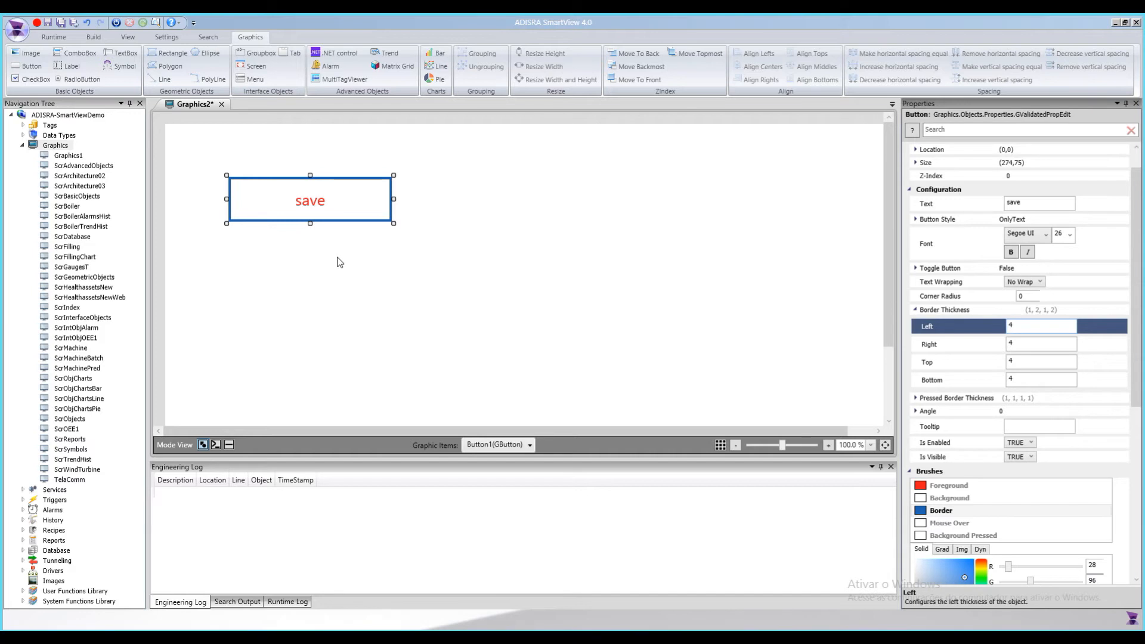
Step: Close the Graphics2 document without saving and collapse the Graphics folder
left_click(222, 104)
left_click(604, 368)
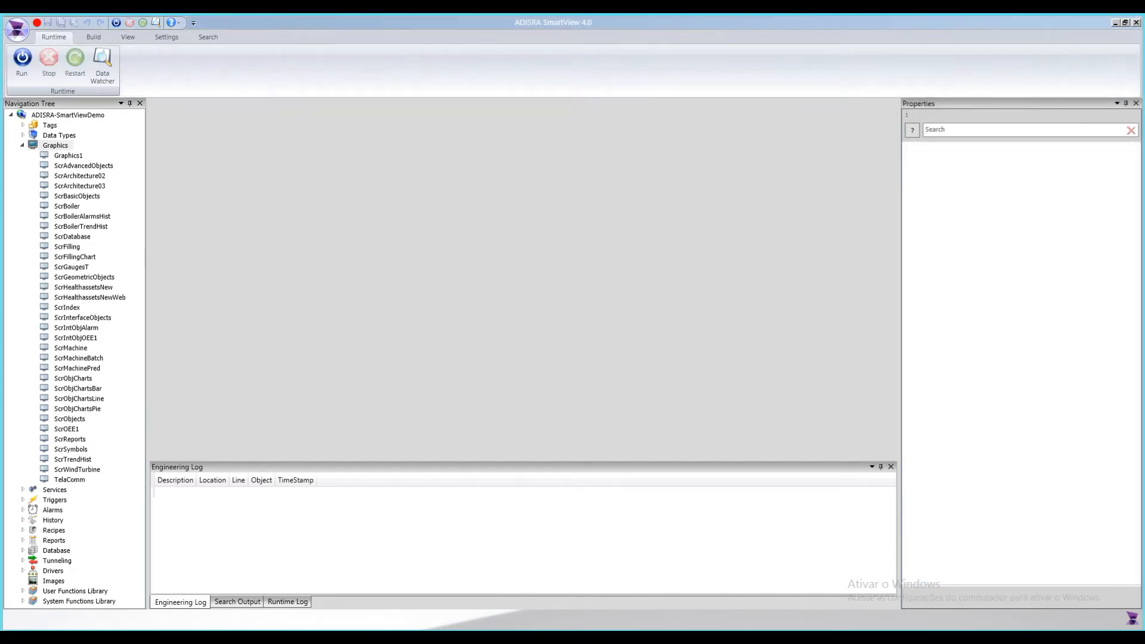
left_click(23, 145)
Step: Expand the Services folder, examine the settings of a new service document, and close it without saving
double_click(52, 157)
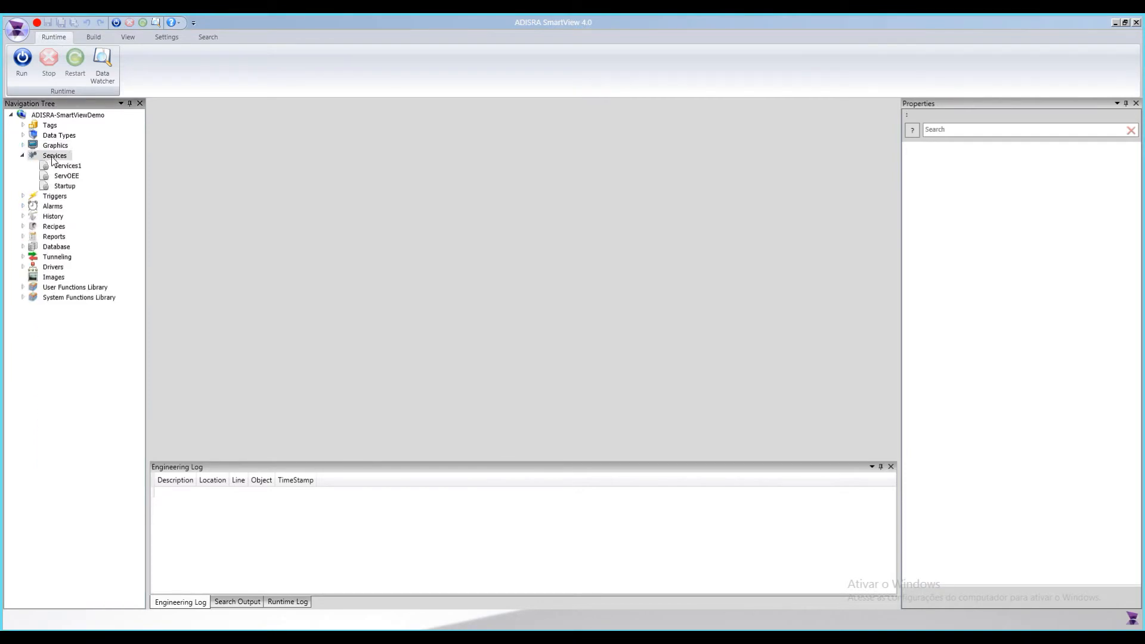
right_click(46, 158)
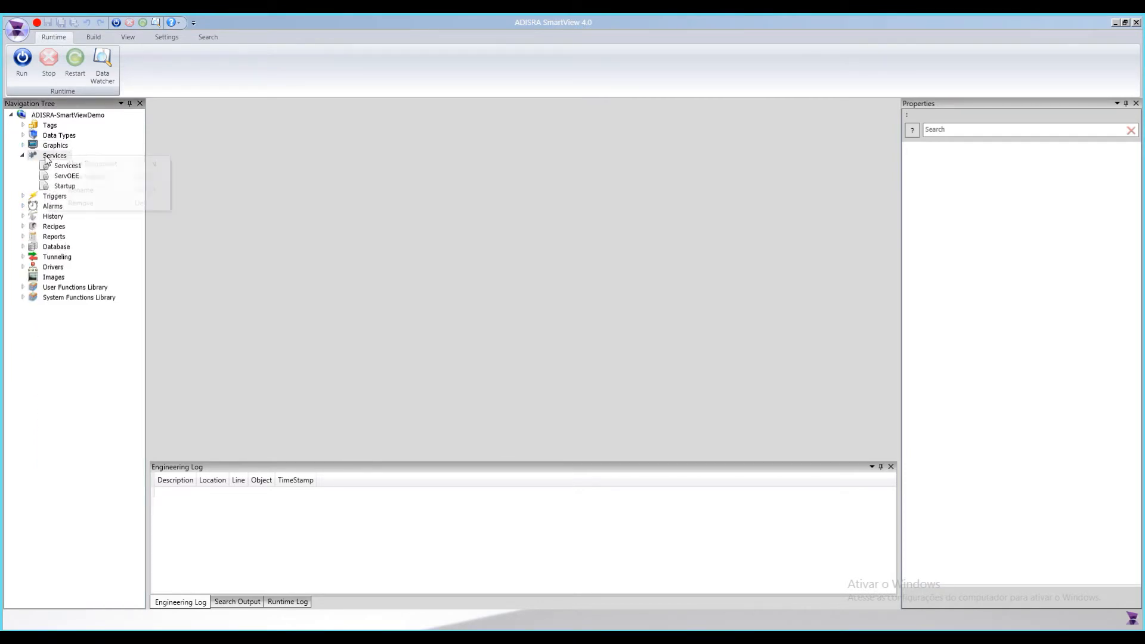
key("Return")
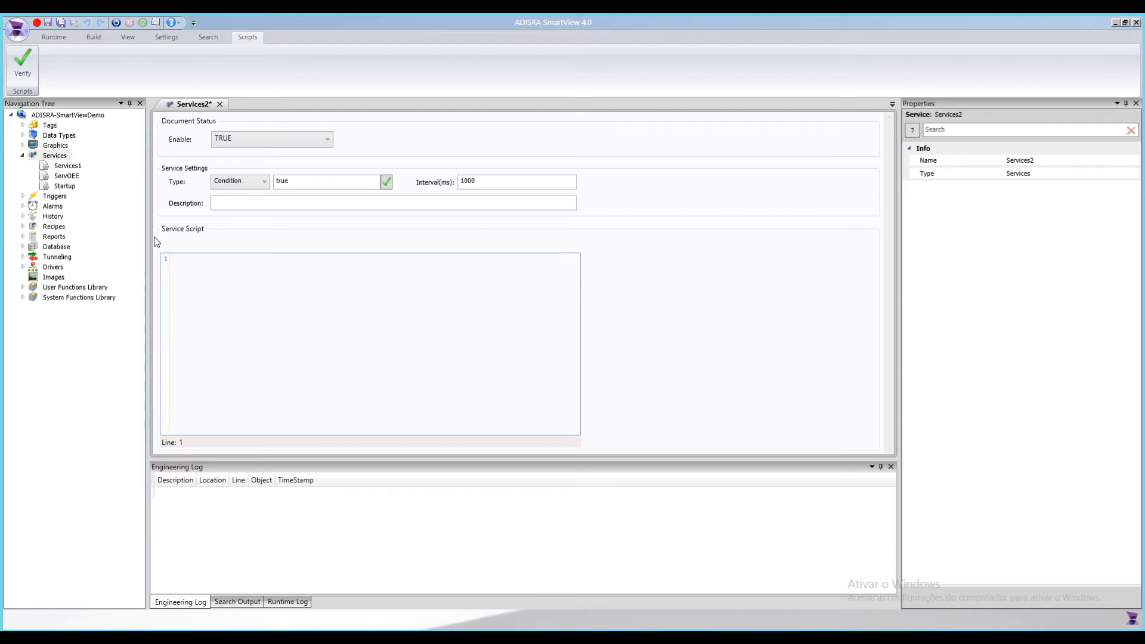
left_click(220, 104)
Step: Expand the Triggers folder and create a new triggers document
double_click(54, 196)
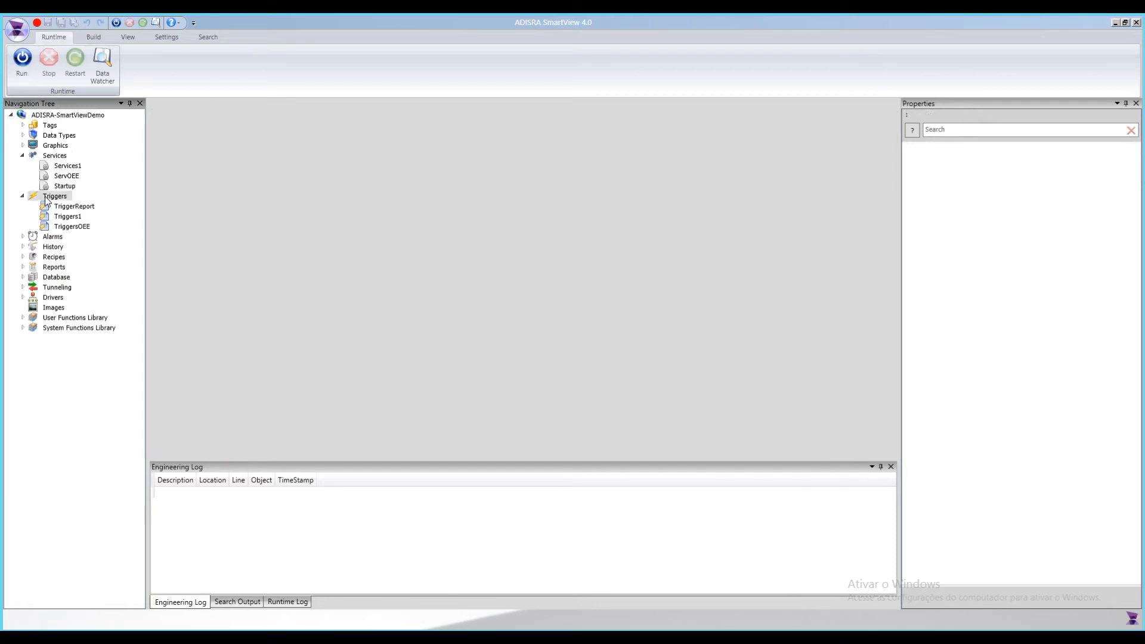
right_click(48, 197)
left_click(83, 206)
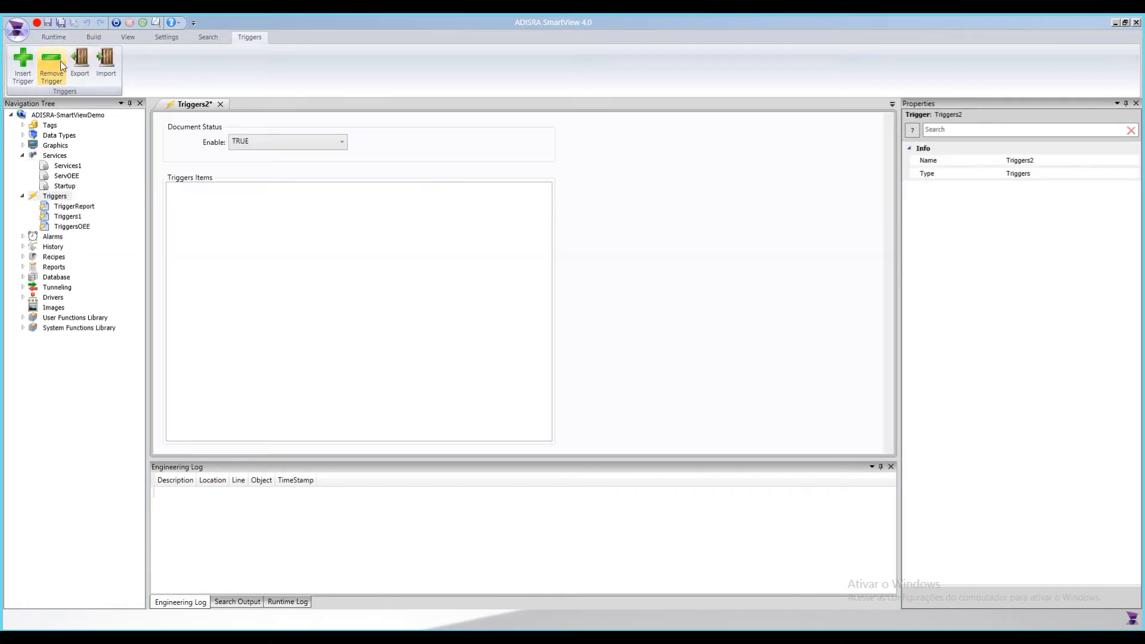
Step: Insert a trigger item of type Interval with an interval of 00:00:05 and the Expressions action type
left_click(24, 67)
left_click(219, 213)
left_click(215, 263)
left_click(231, 234)
type("5")
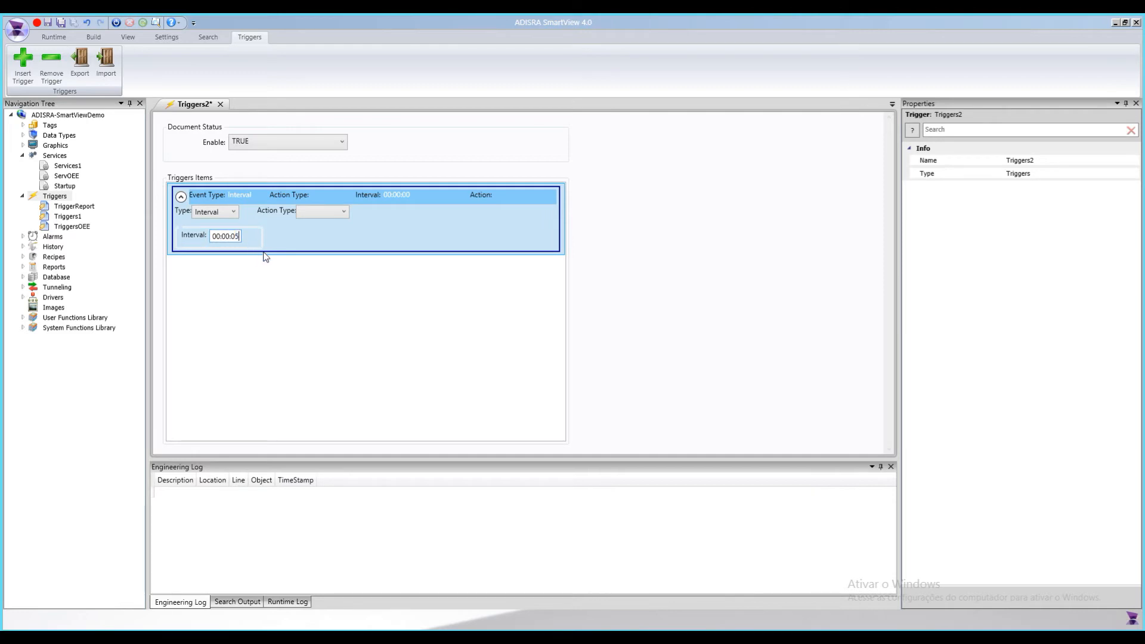
left_click(320, 212)
left_click(320, 226)
left_click(270, 255)
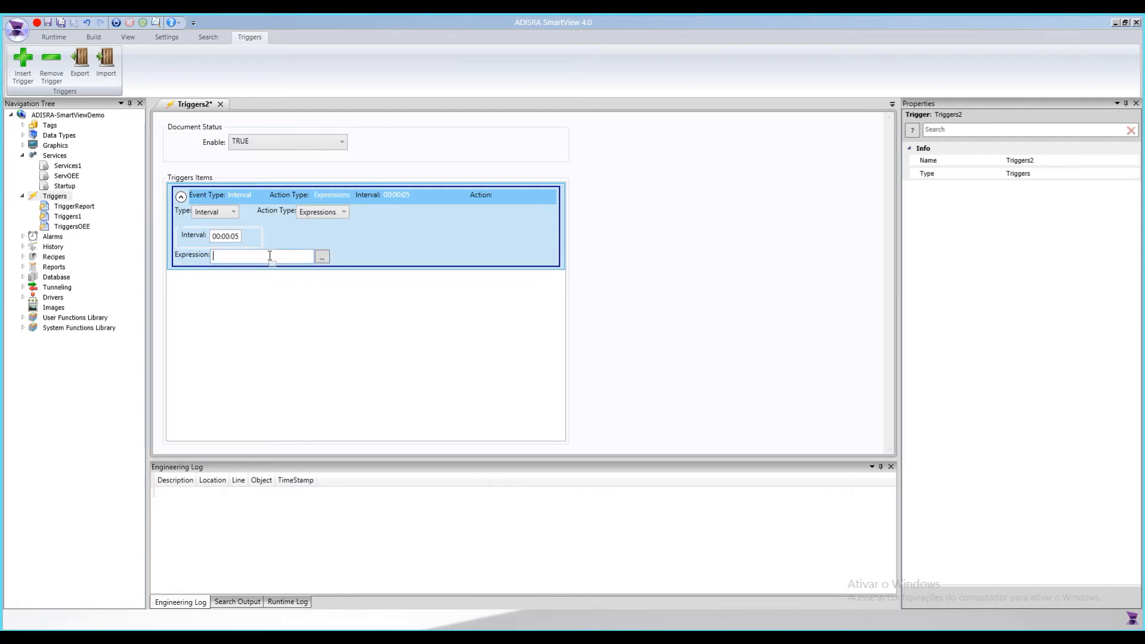
left_click(344, 212)
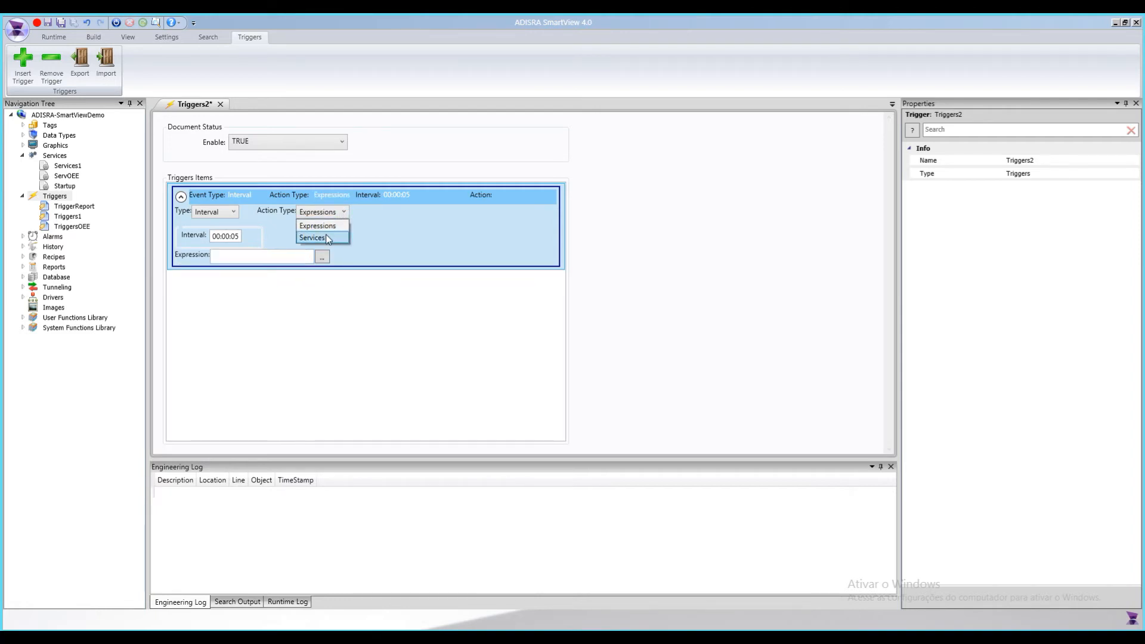
Step: Change the trigger item to Calendar with the Services action type, choosing weekly recurrence on Monday and Wednesday before switching it to Monthly
left_click(206, 213)
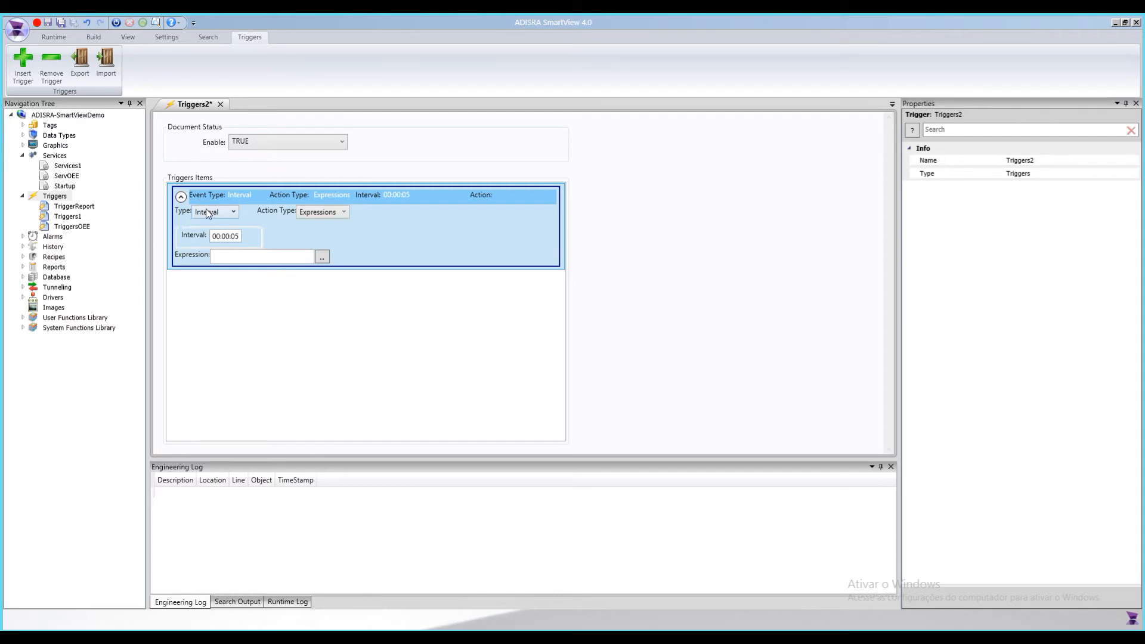
left_click(206, 212)
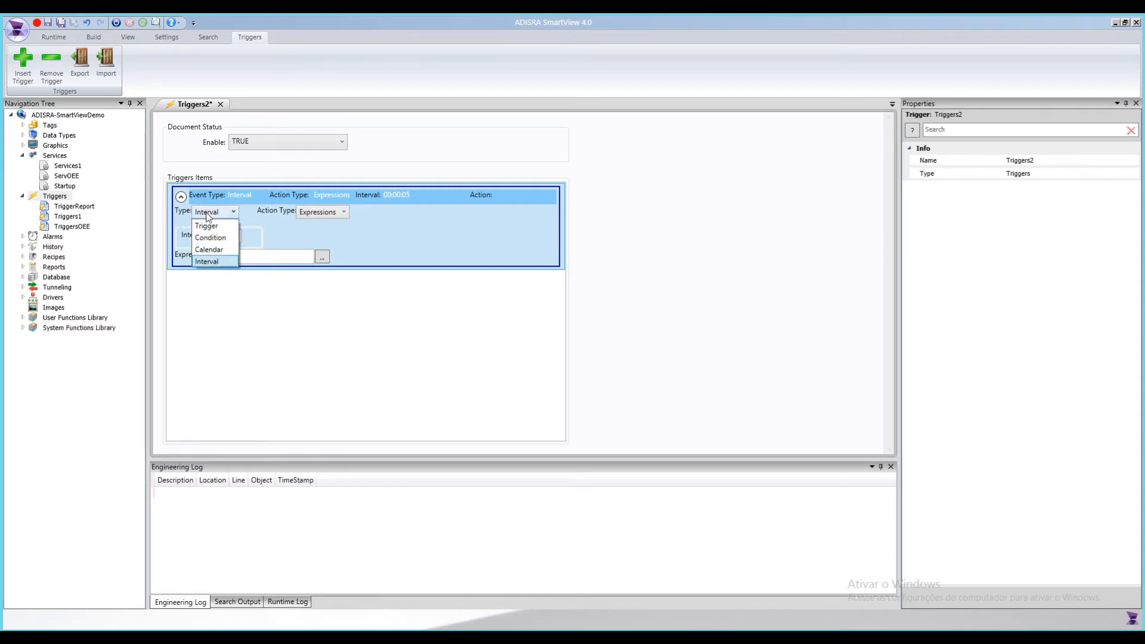
left_click(213, 250)
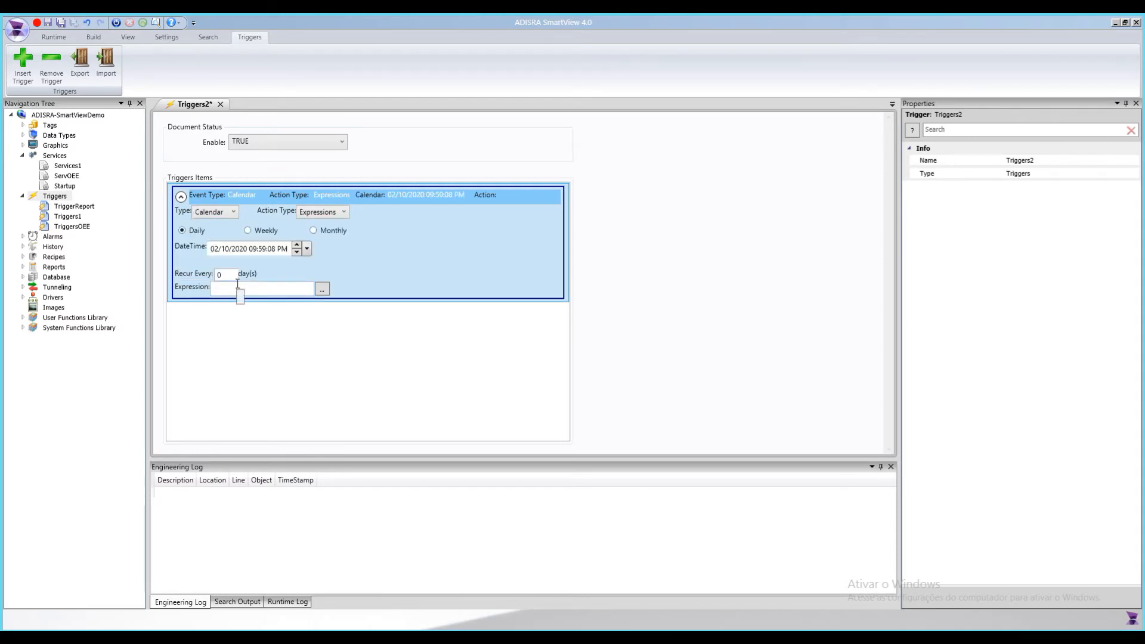
left_click(274, 231)
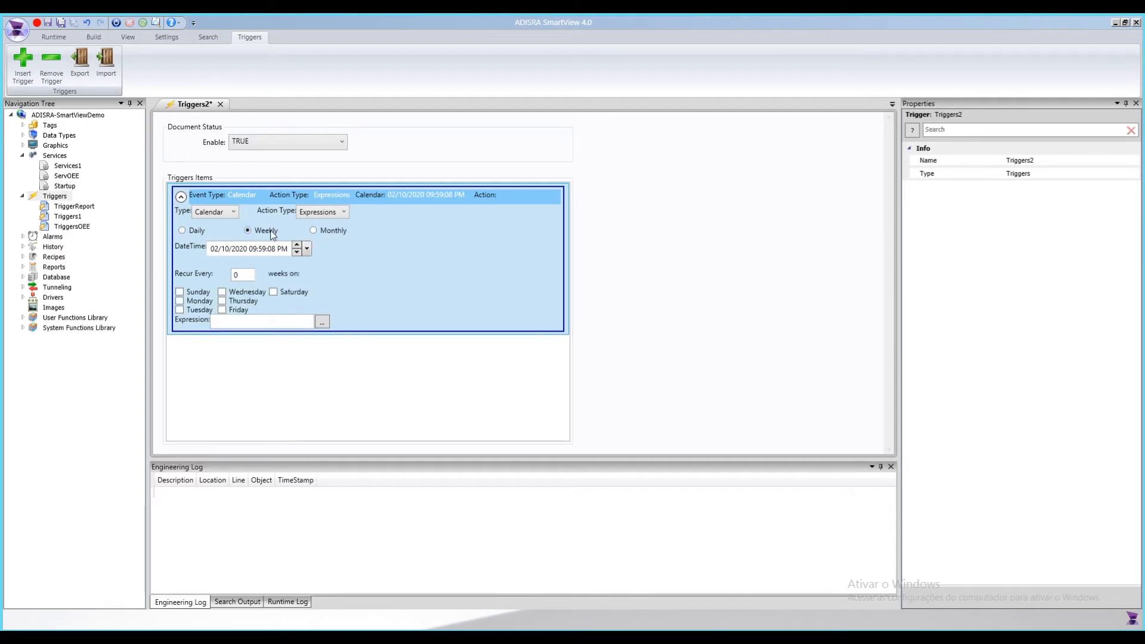
left_click(188, 302)
left_click(322, 238)
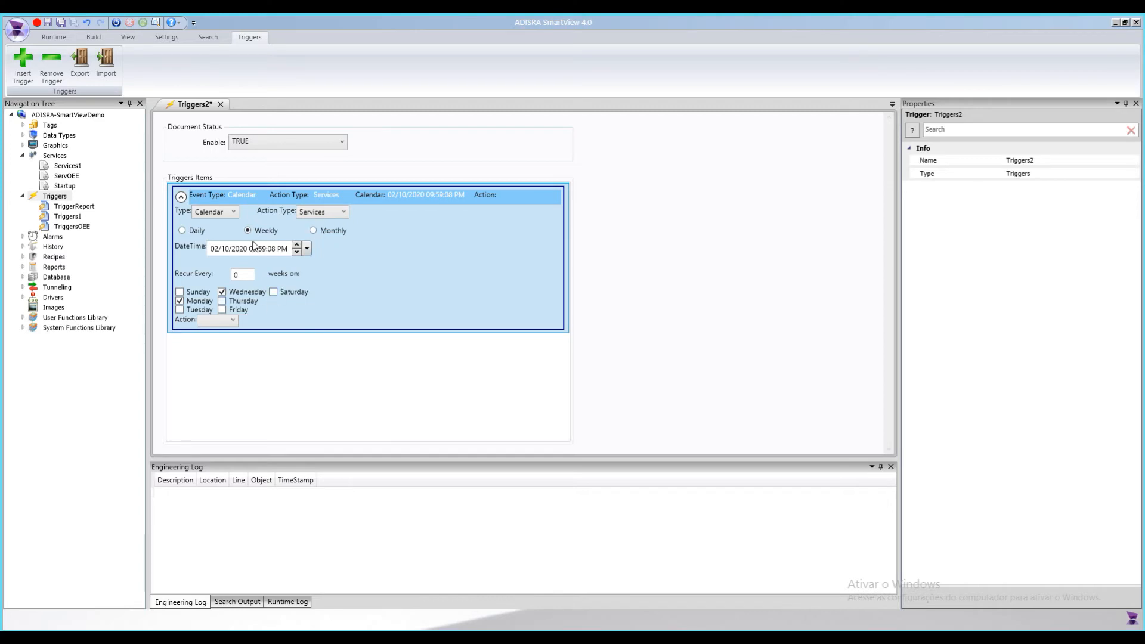
left_click(313, 231)
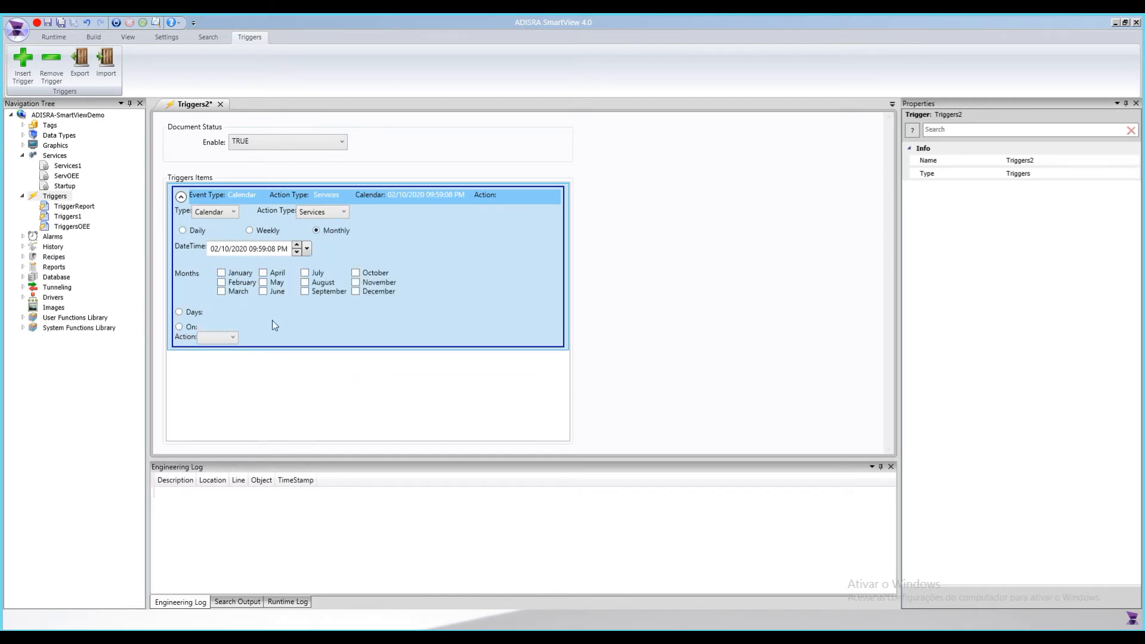
Step: Switch the trigger item's type to Condition and on to Trigger, and close the Triggers2 document without saving
left_click(218, 212)
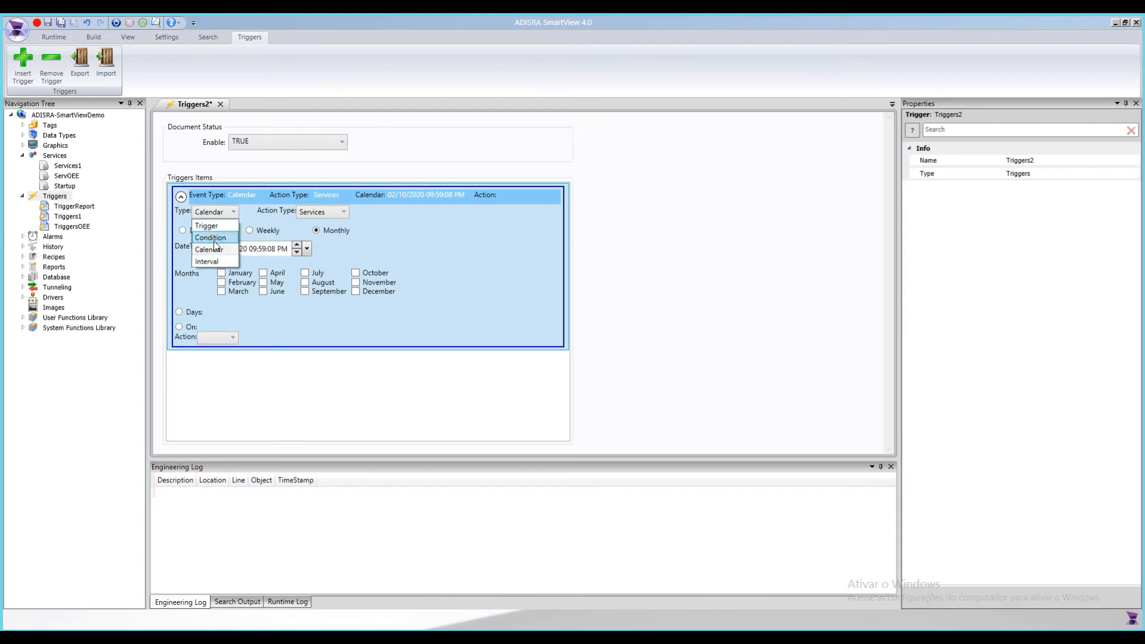
left_click(212, 238)
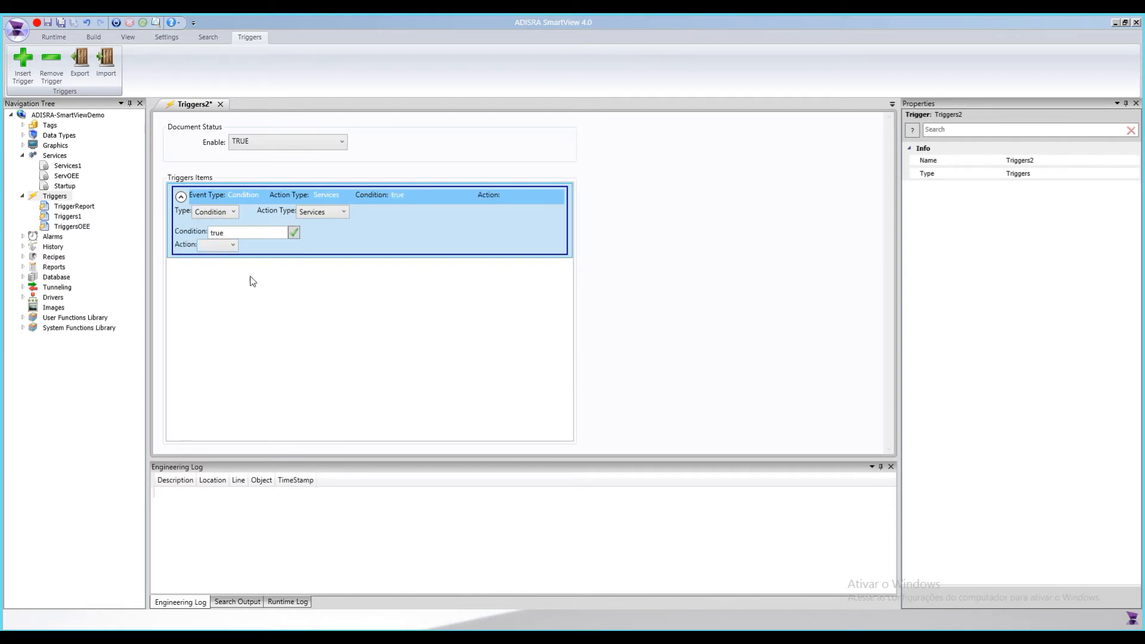
left_click(218, 212)
left_click(225, 228)
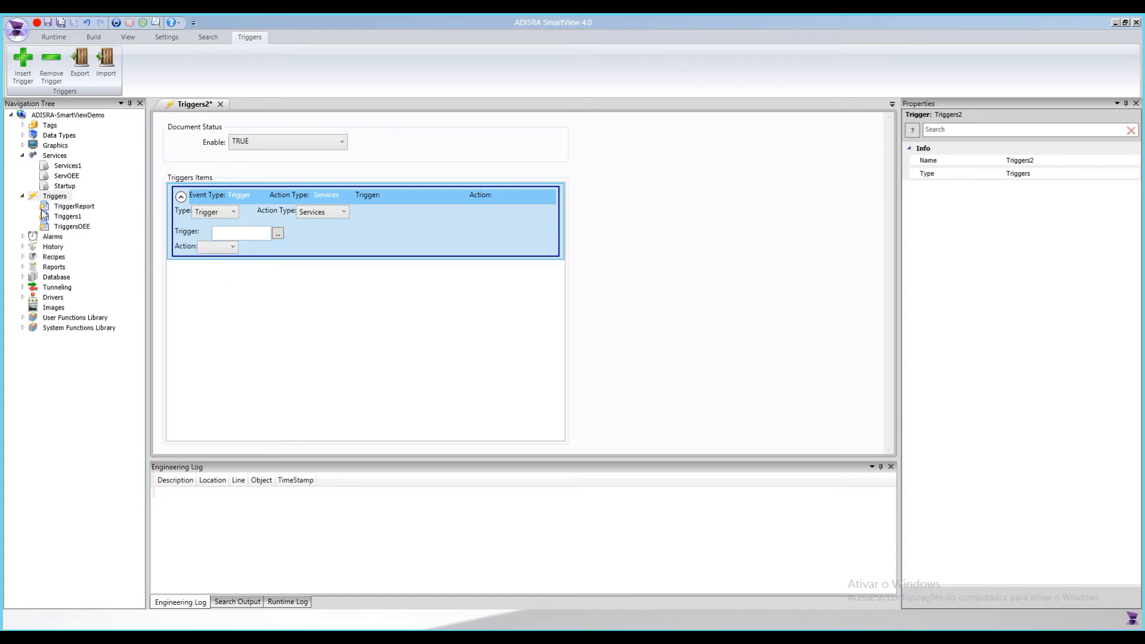
left_click(220, 104)
left_click(592, 365)
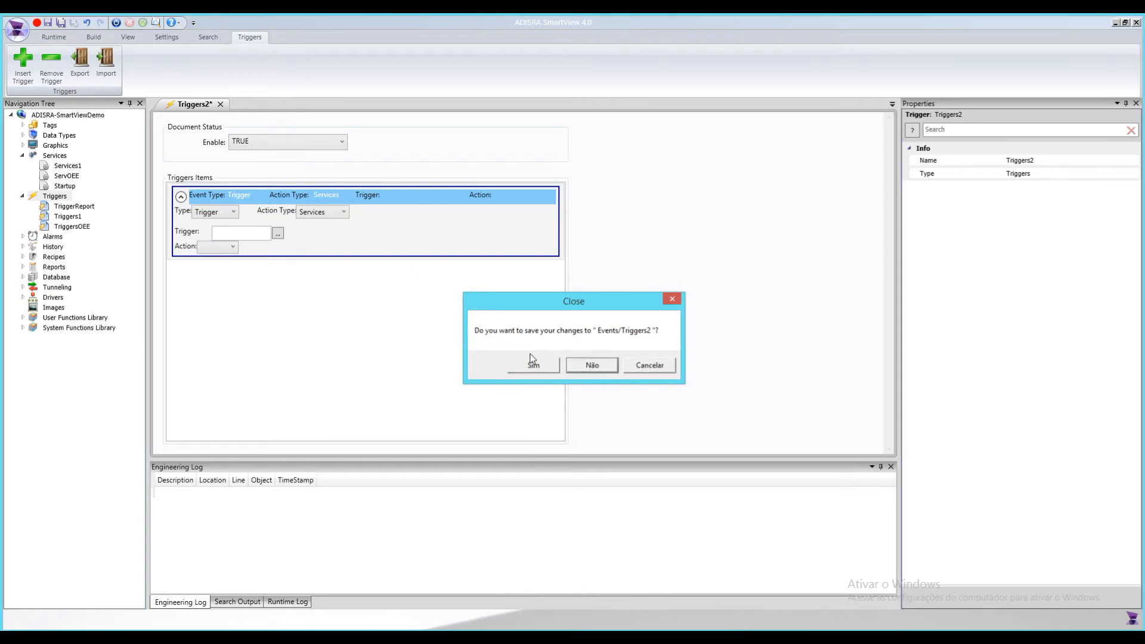
Step: Open the Alarms1 document from the Alarms folder, examine the expanded settings of its alarm item, and close it
double_click(45, 240)
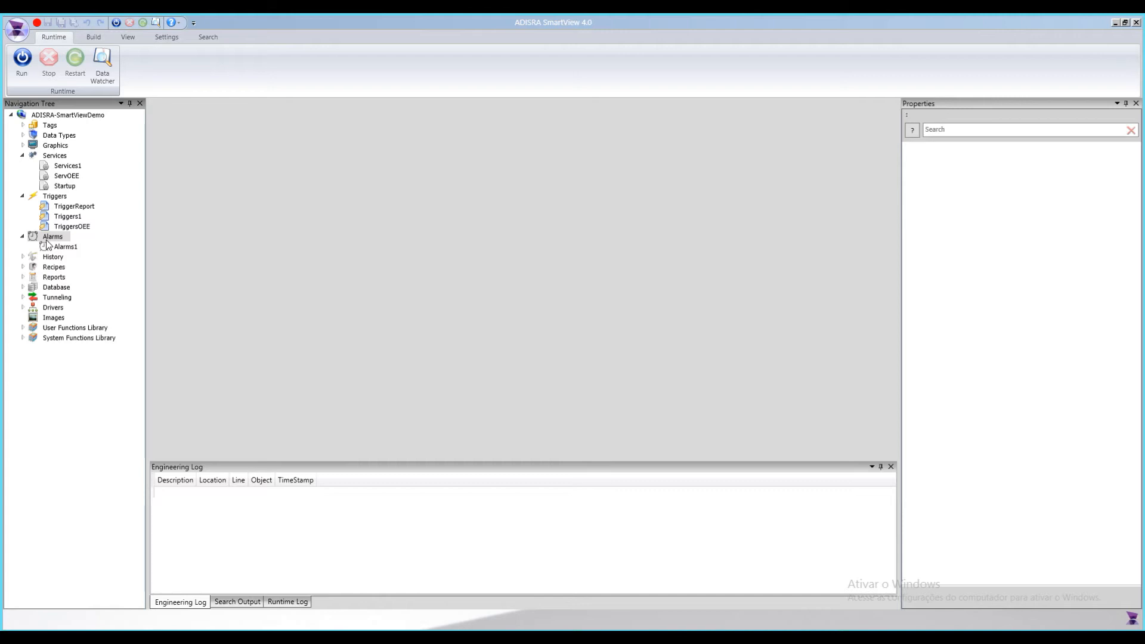
double_click(60, 247)
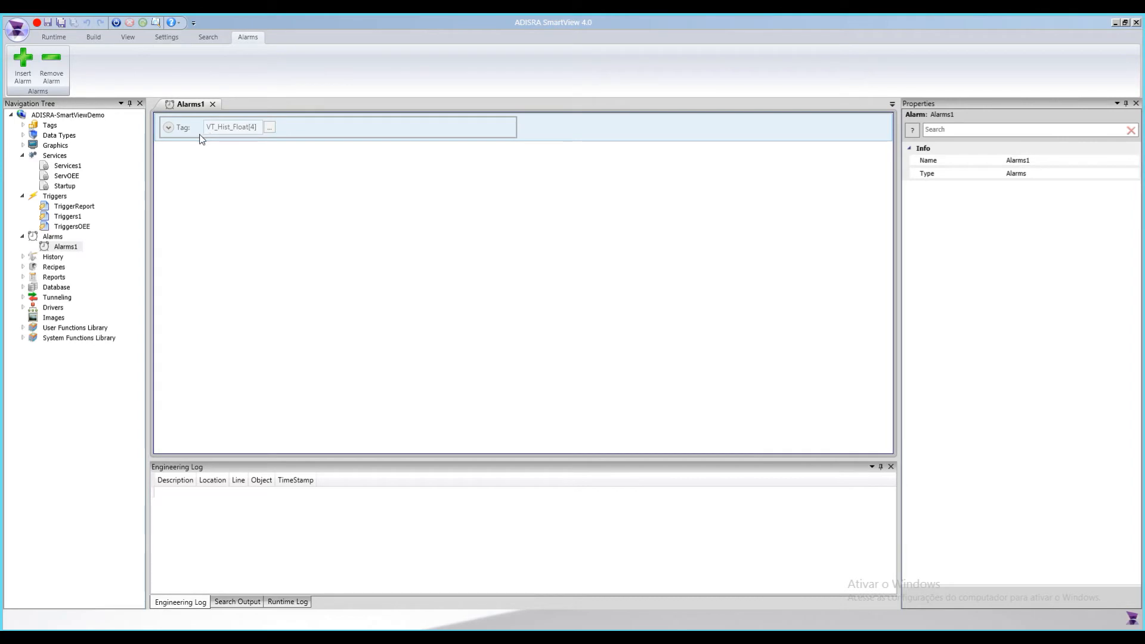
left_click(168, 128)
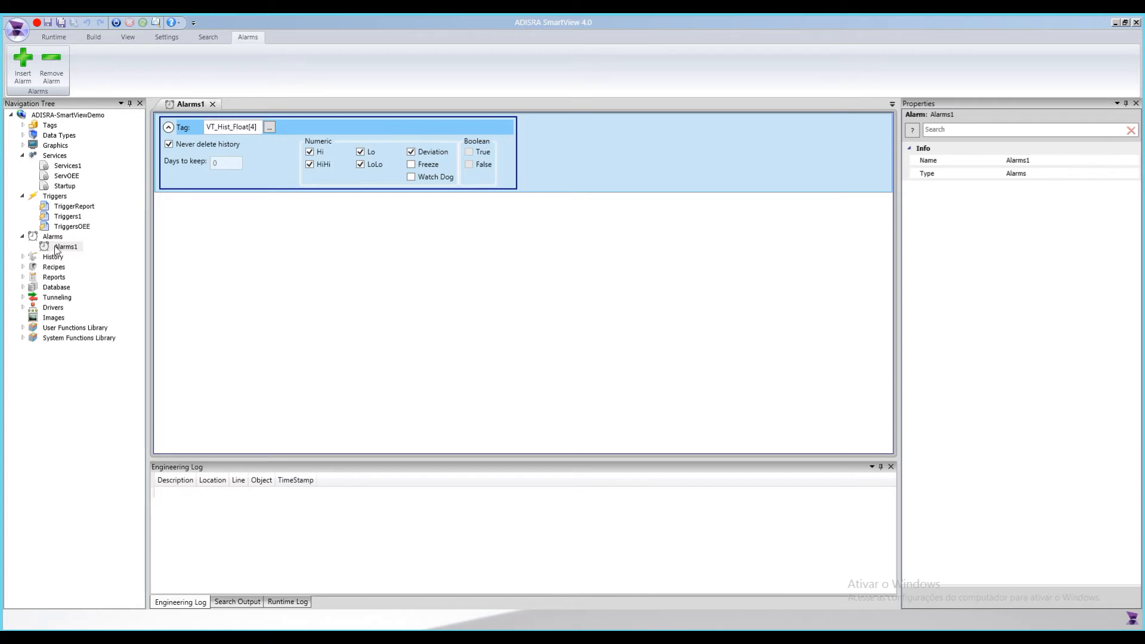
key("ctrl+F4")
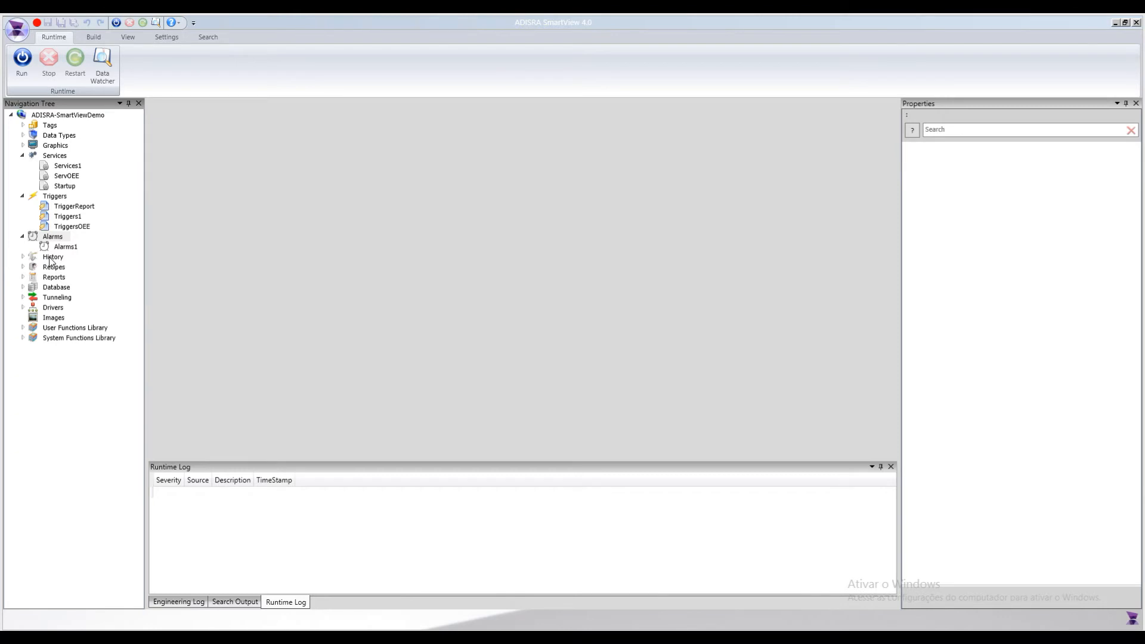
Step: Create a new history document and insert a history item with the Time Frequency save mode
right_click(50, 259)
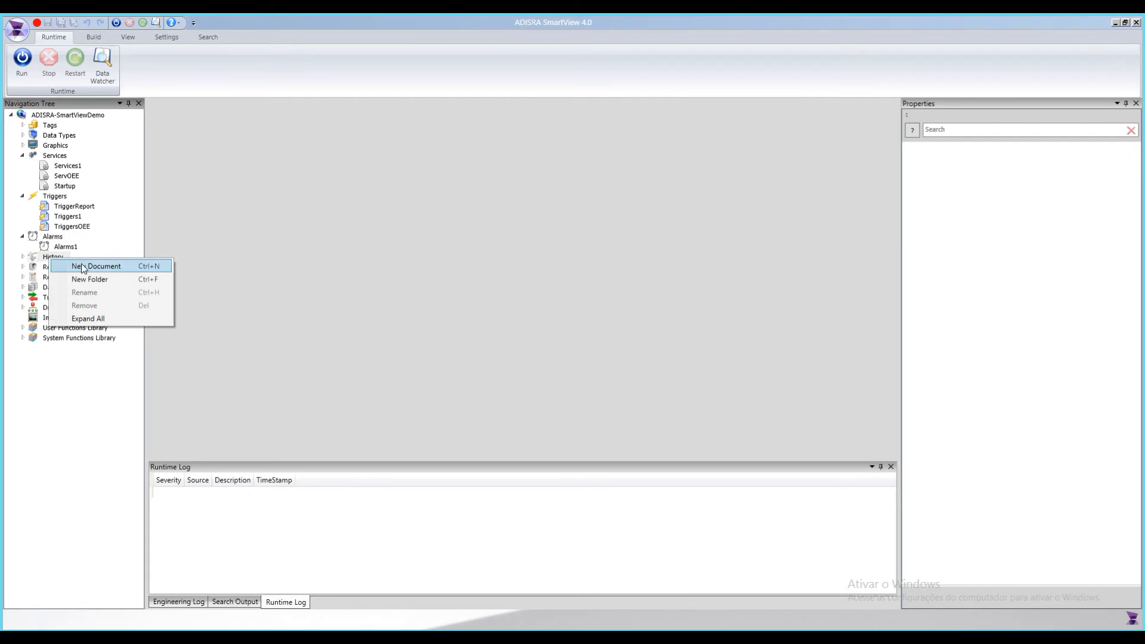
left_click(83, 266)
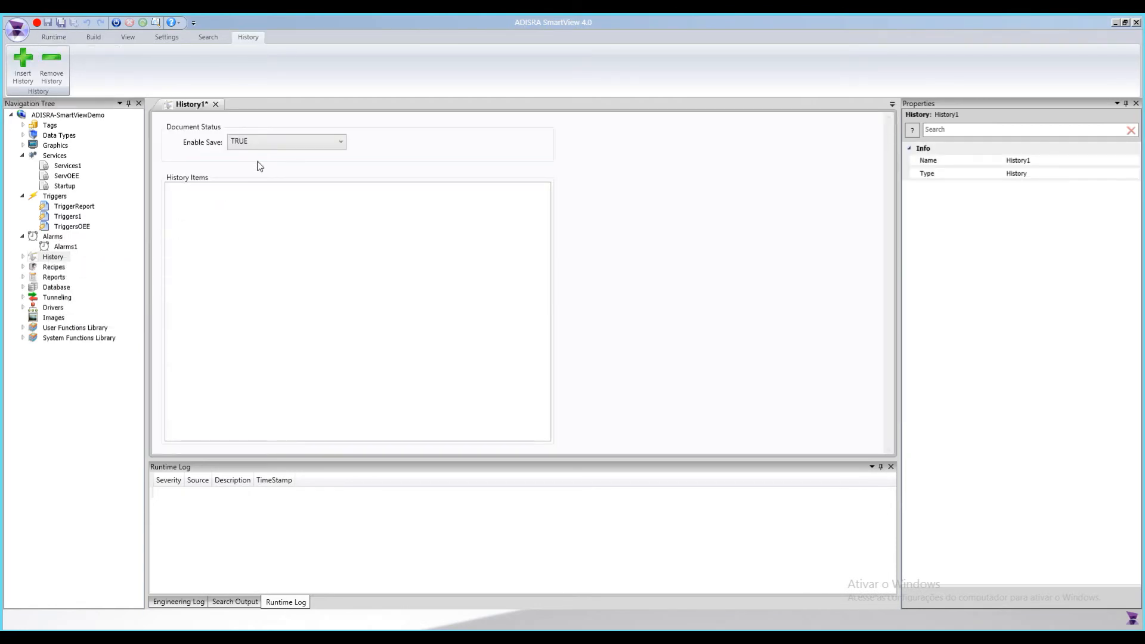
left_click(25, 66)
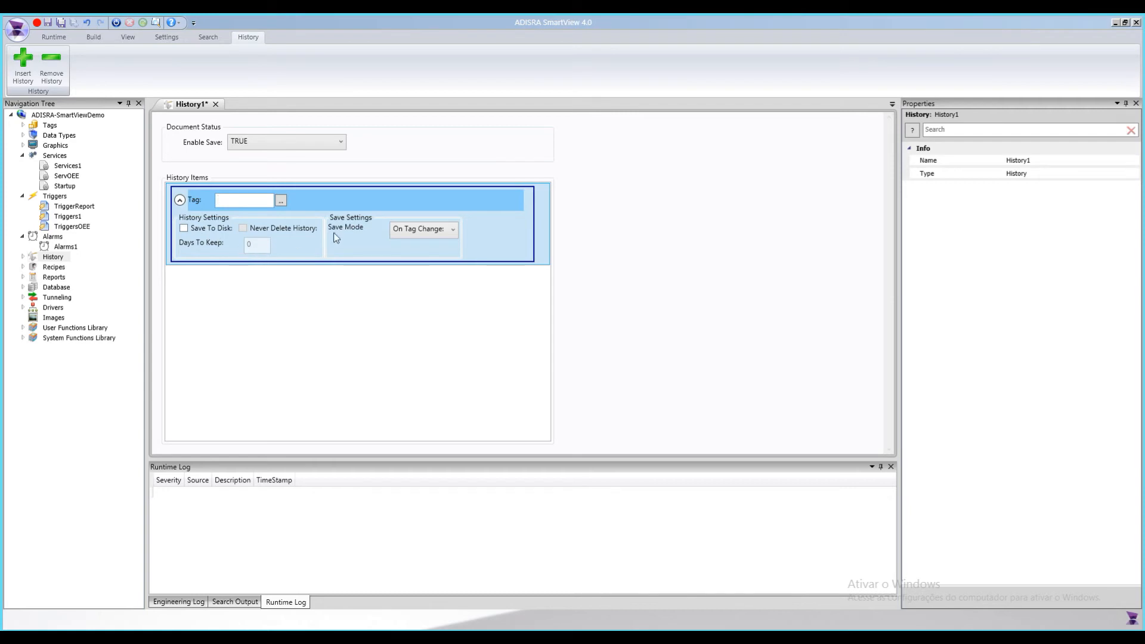
left_click(437, 236)
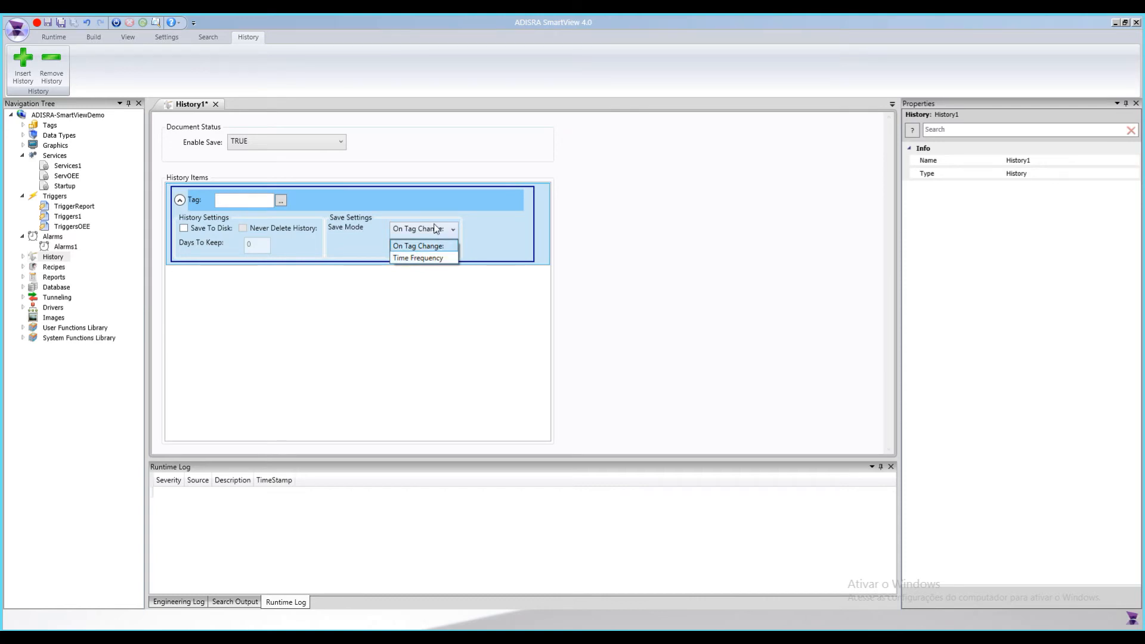
left_click(428, 258)
key("Tab")
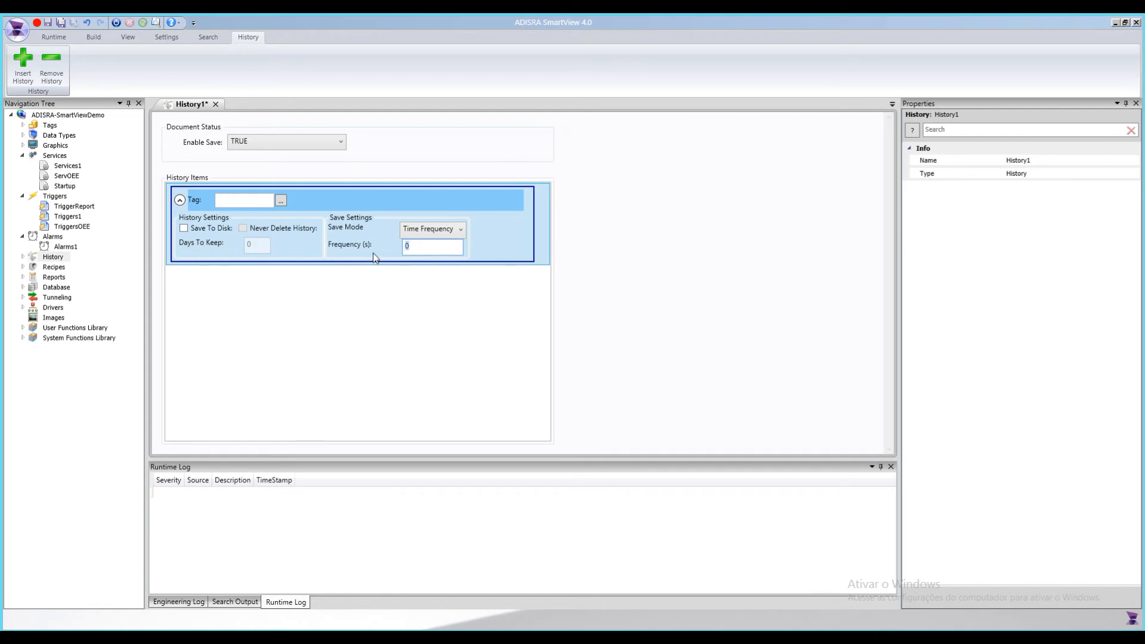
Step: Set the history item's save mode to On Tag Change, close the document without saving, and collapse the Alarms folder
left_click(432, 229)
left_click(426, 241)
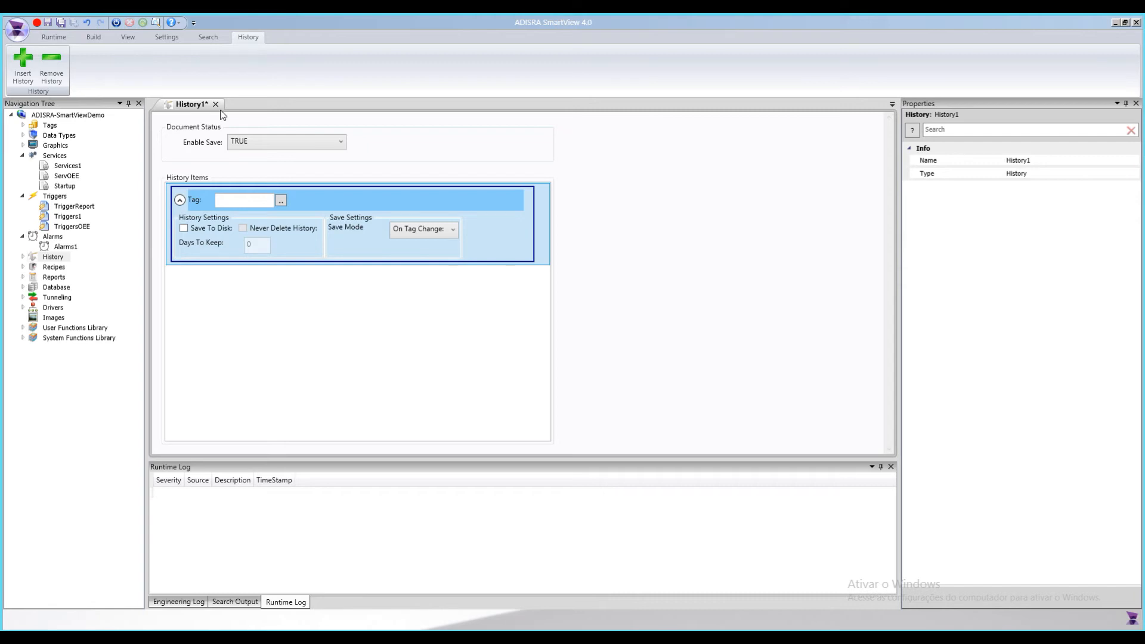
left_click(215, 104)
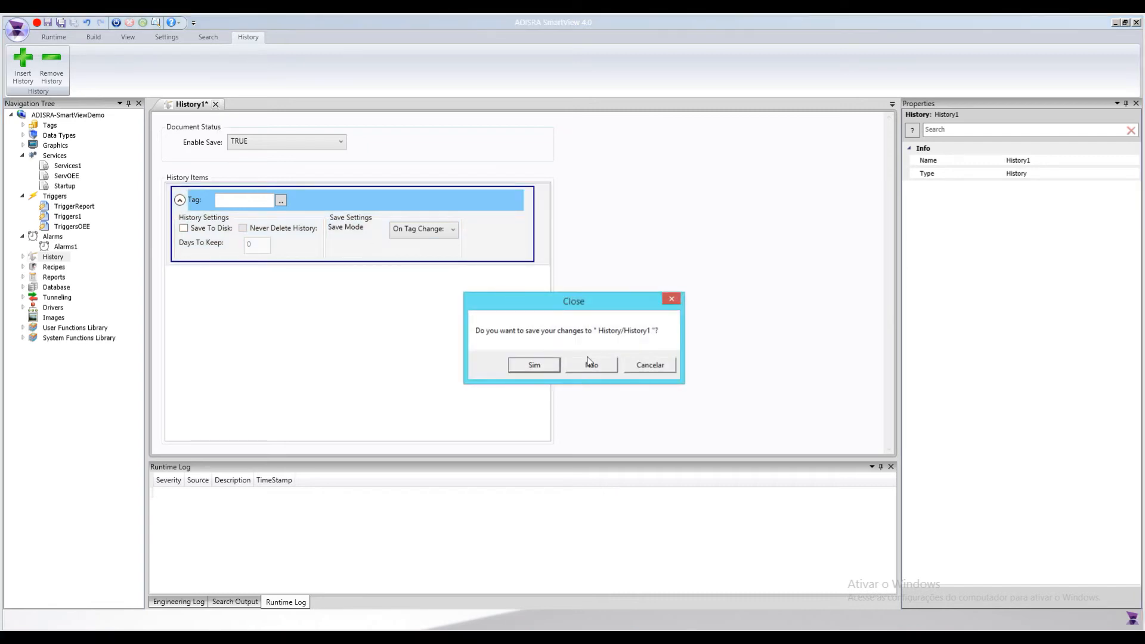
left_click(528, 364)
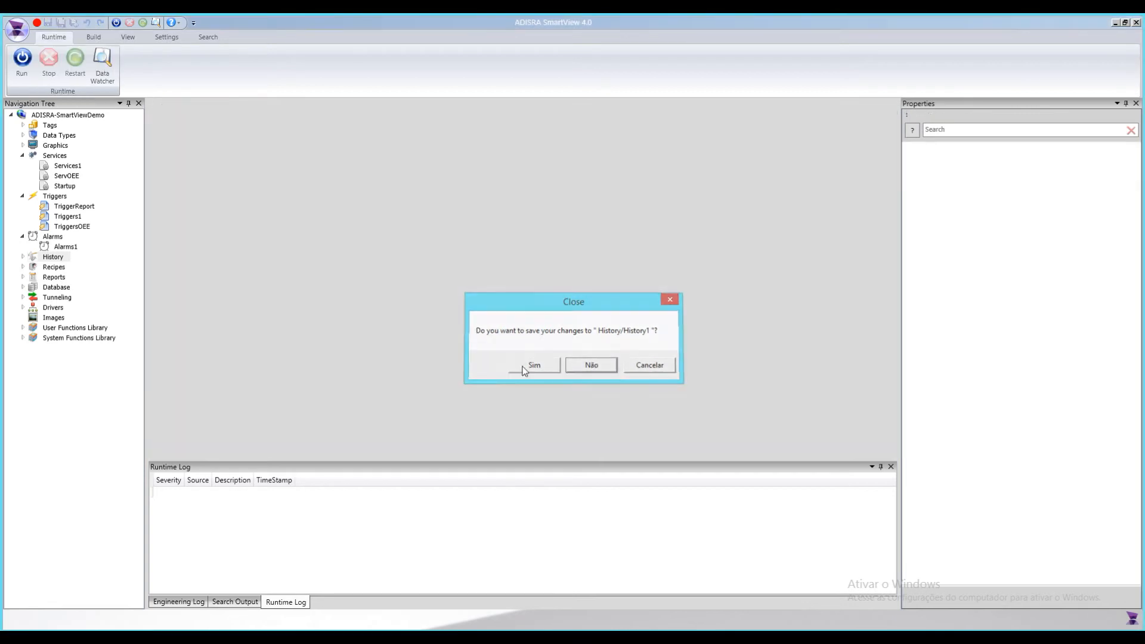
left_click(22, 236)
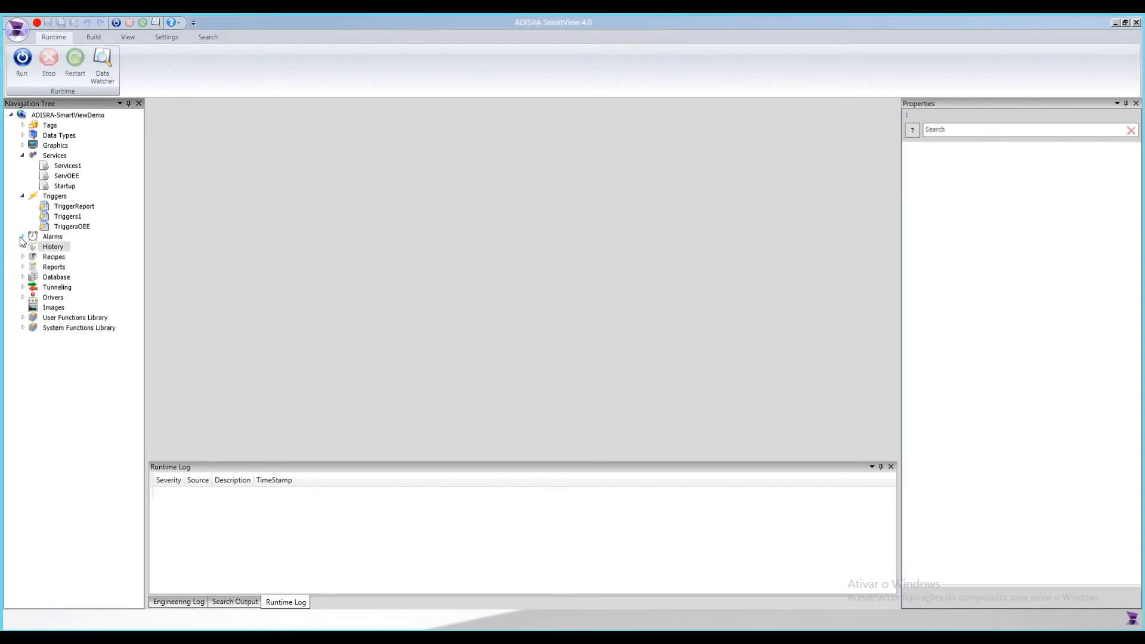
Step: Create a new recipe document, examine its recipe settings, and close it without saving
double_click(49, 257)
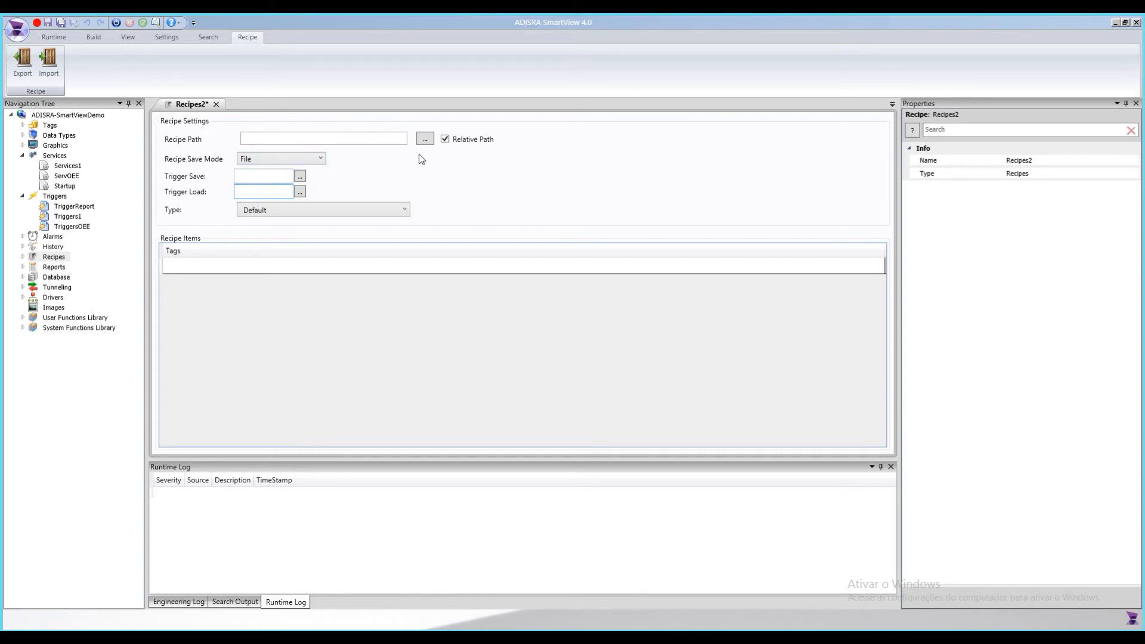
left_click(216, 104)
left_click(594, 368)
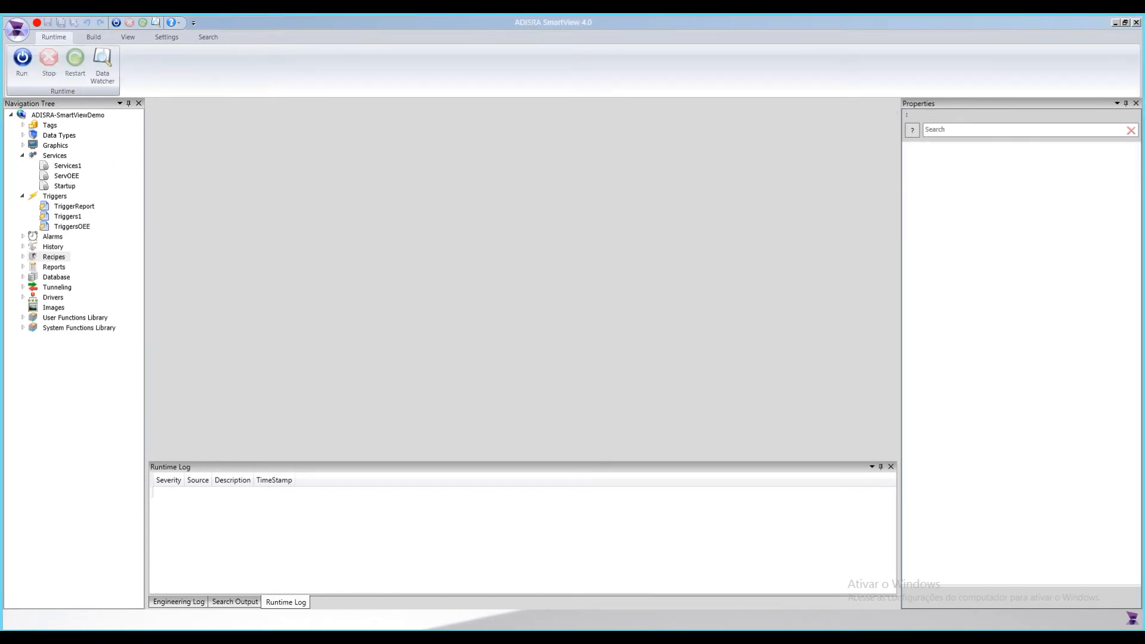
Step: Expand the Reports folder and create a new report document
double_click(58, 268)
right_click(58, 268)
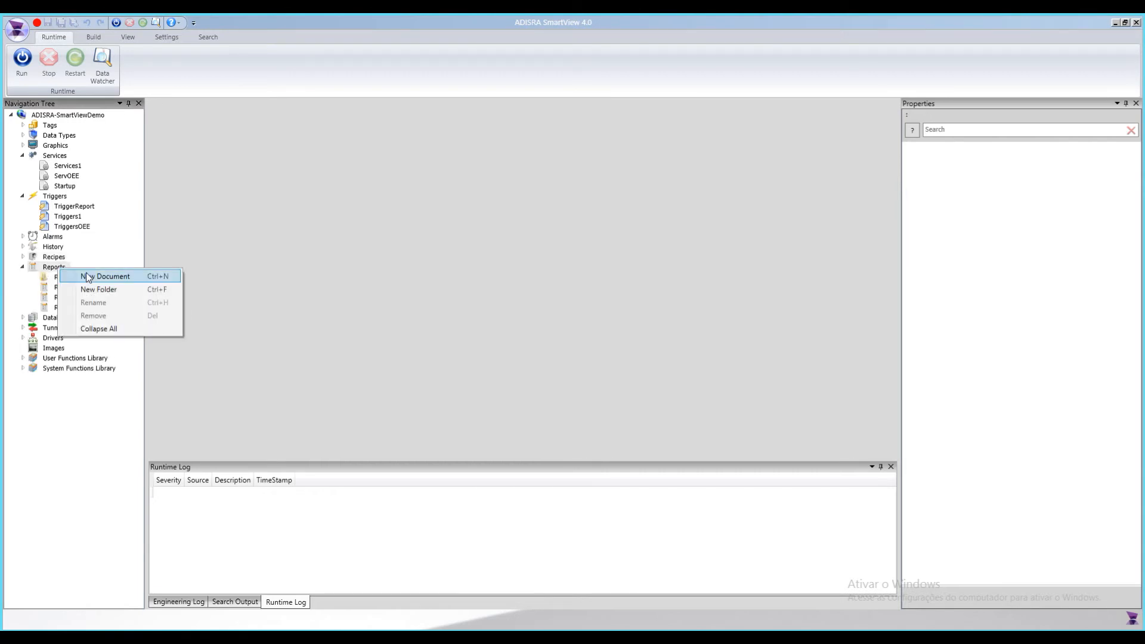
left_click(95, 276)
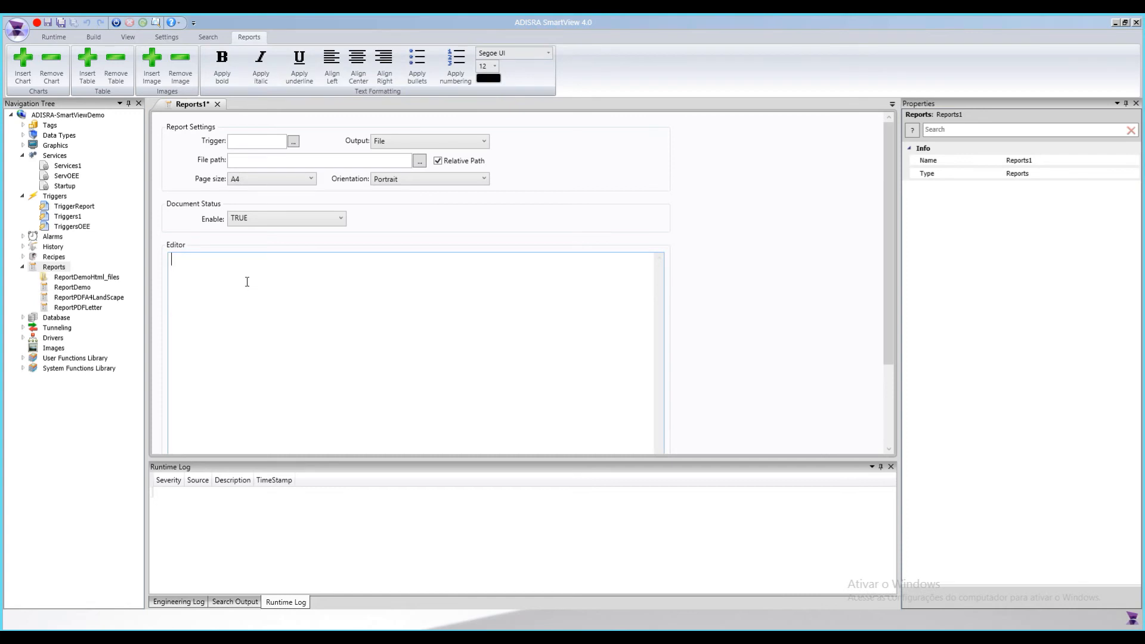
Step: Examine the report's file path, orientation, trigger and output options, close it without saving, and collapse the Reports folder
left_click(343, 160)
left_click(411, 182)
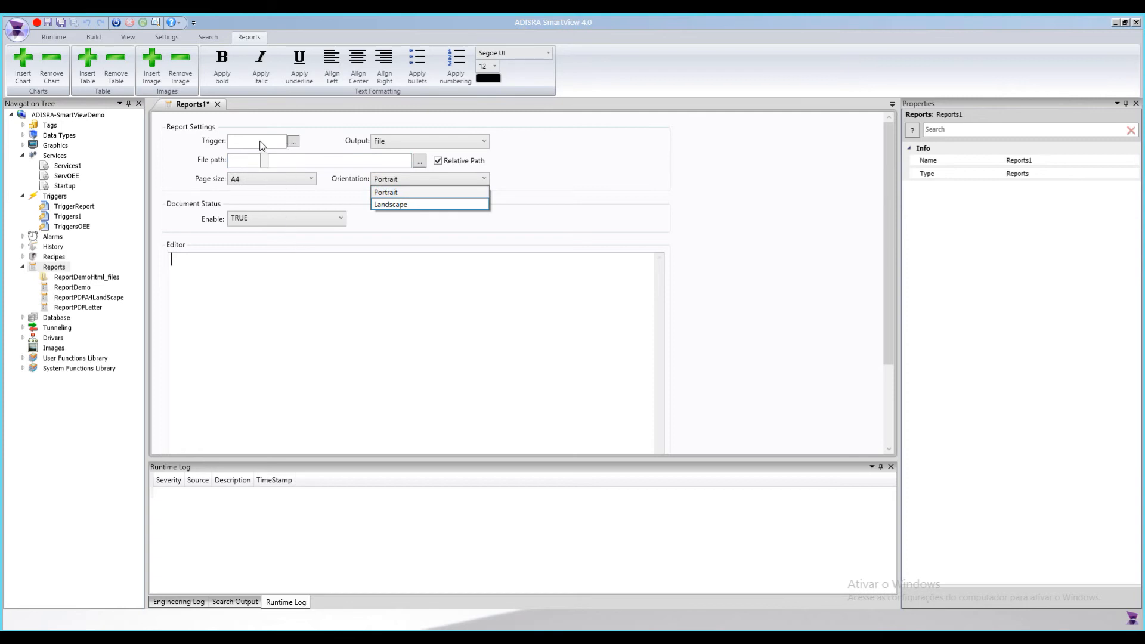
left_click(245, 145)
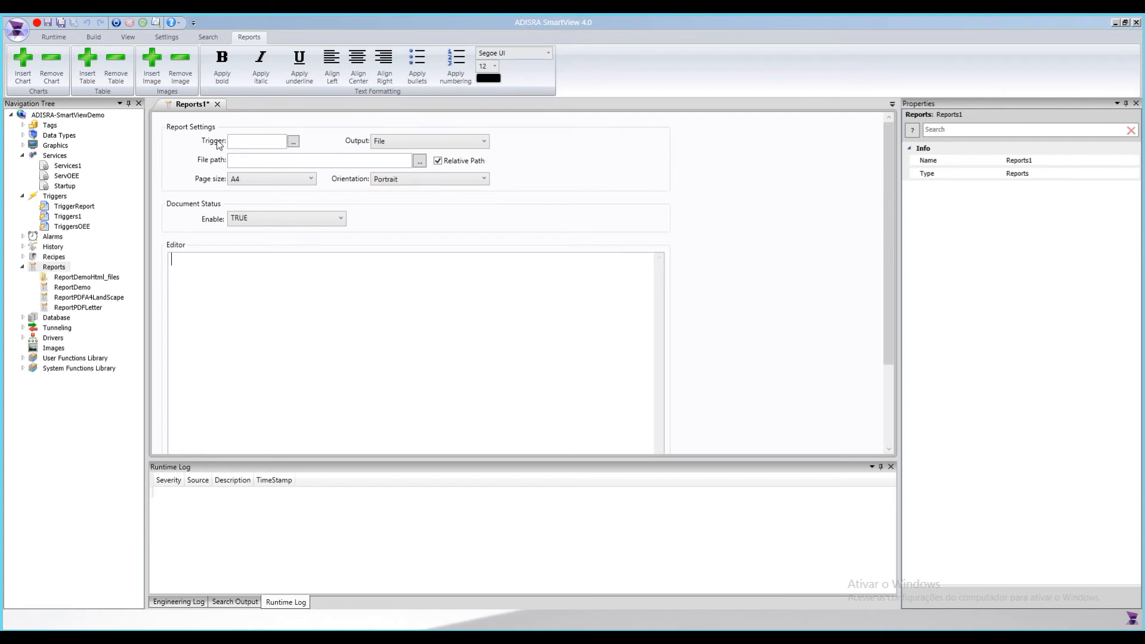
left_click(425, 143)
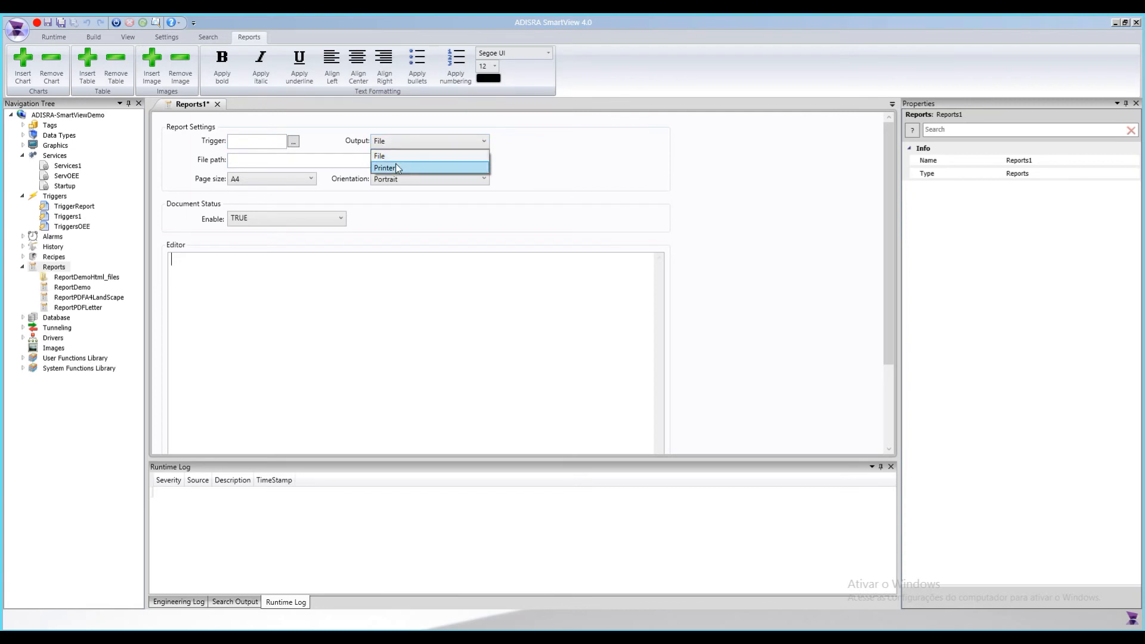
left_click(319, 276)
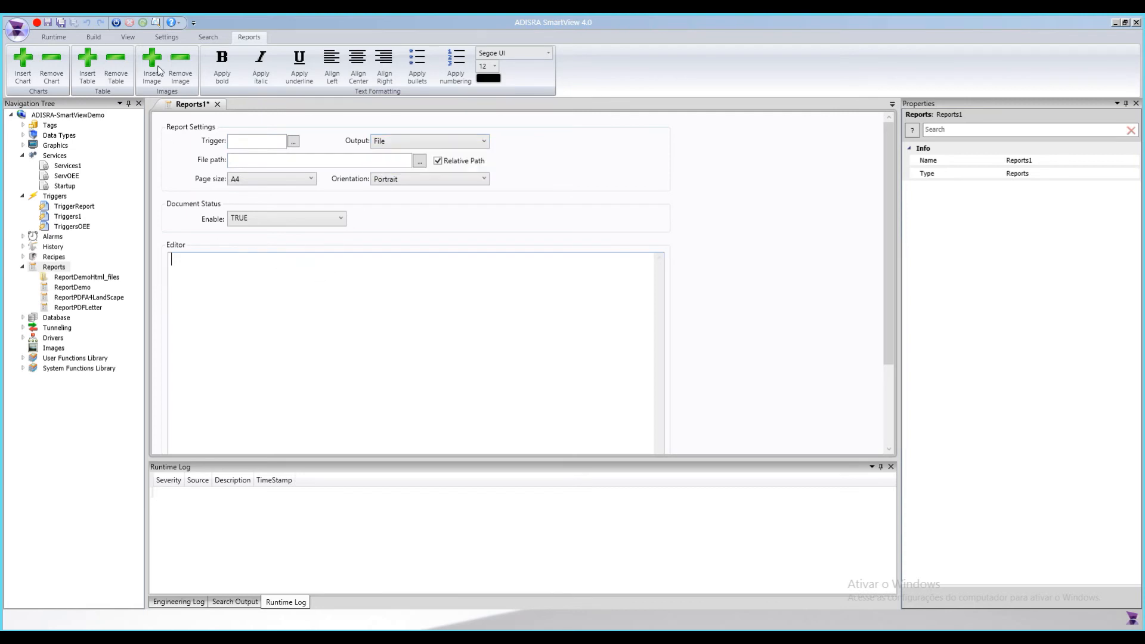
left_click(218, 104)
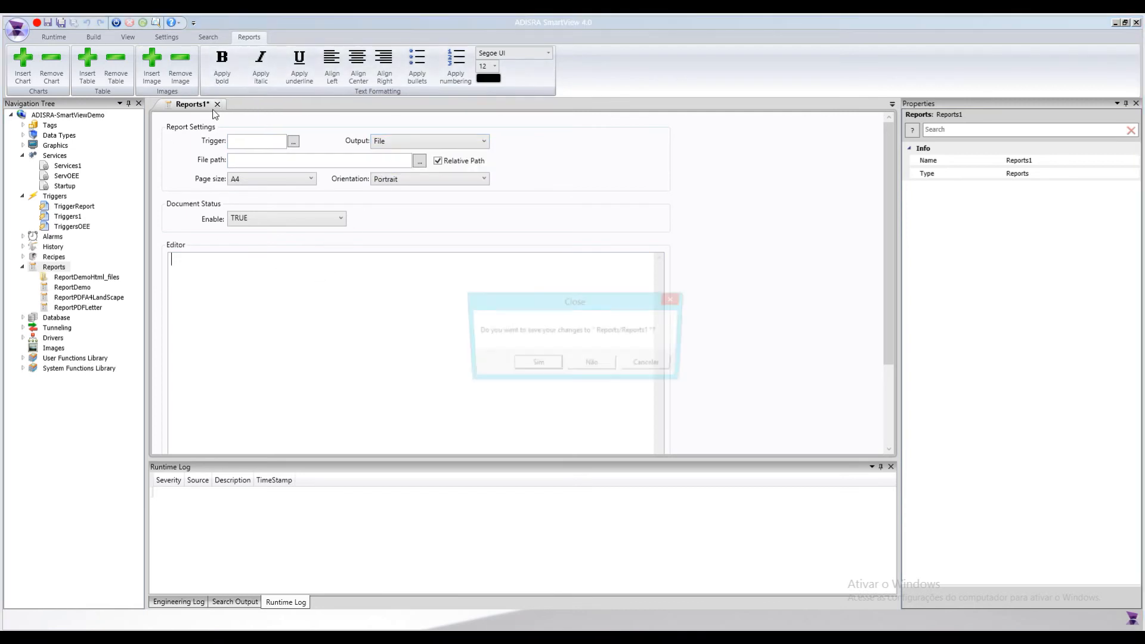
left_click(592, 365)
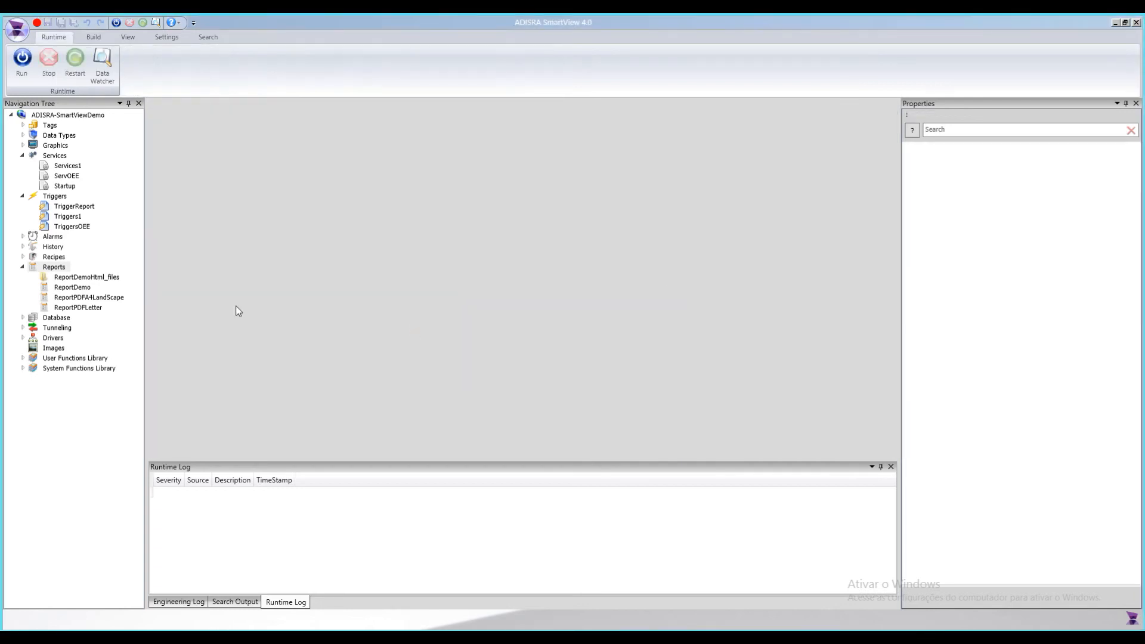
left_click(22, 266)
Step: Expand the Database folder and create a new database document in it
double_click(56, 278)
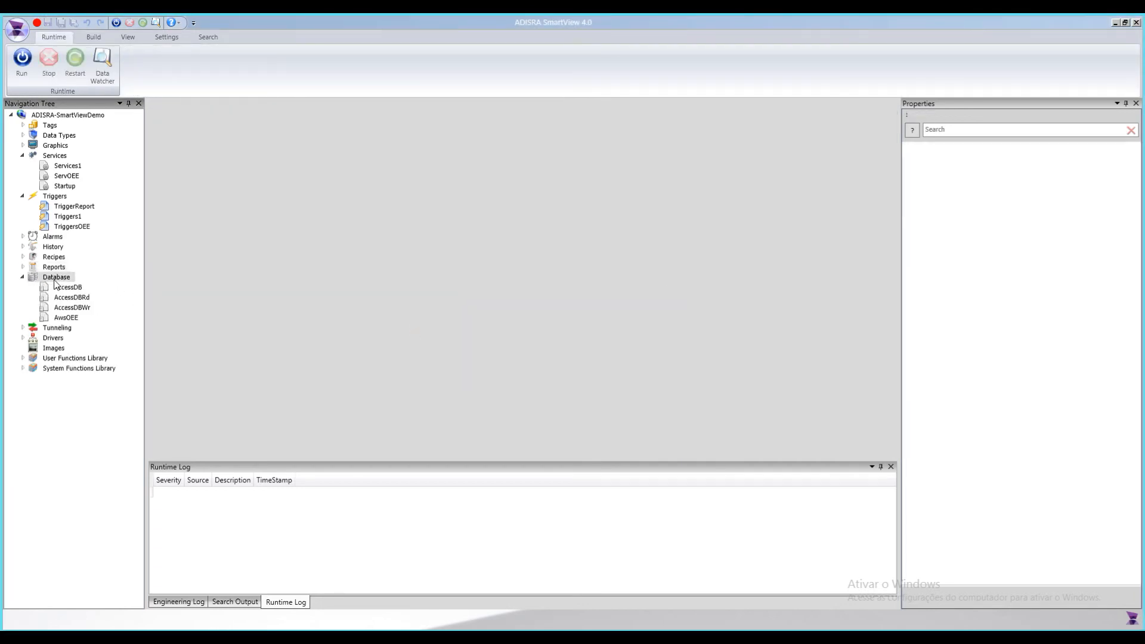
right_click(55, 279)
left_click(102, 288)
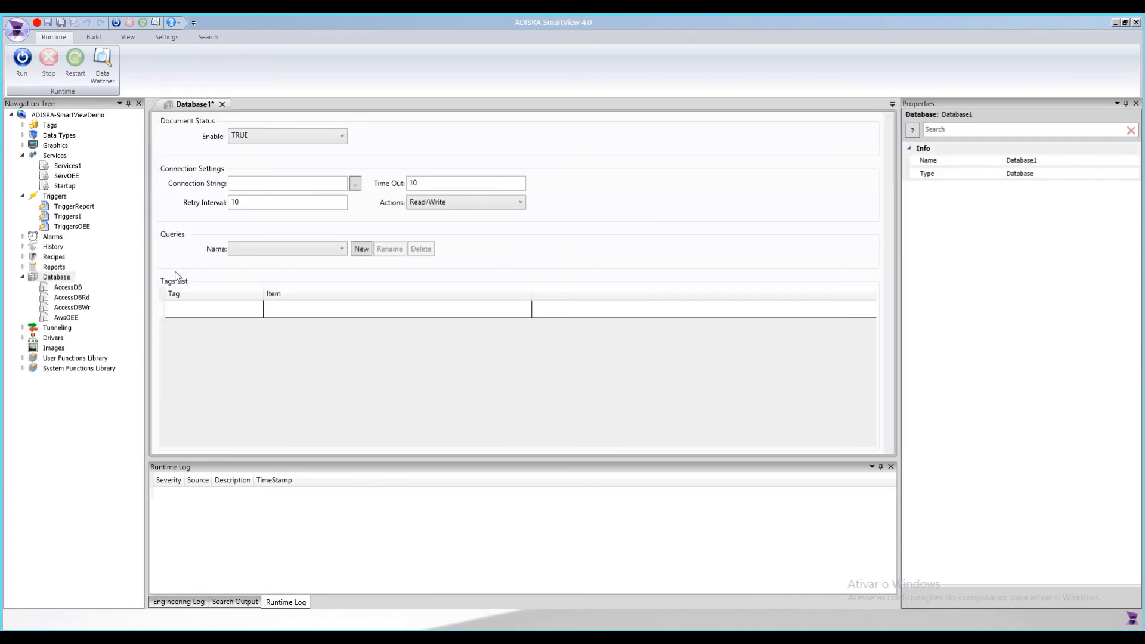
Step: Examine the database document's connection string, actions, retry interval, time out and query name settings
left_click(250, 184)
left_click(443, 207)
left_click(443, 214)
left_click(254, 204)
left_click(450, 184)
left_click(335, 253)
left_click(335, 253)
Step: Add a query named "test" to the database document, examine its settings, and close the document
left_click(363, 253)
left_click_drag(145, 53, 488, 380)
type("test")
left_click(481, 402)
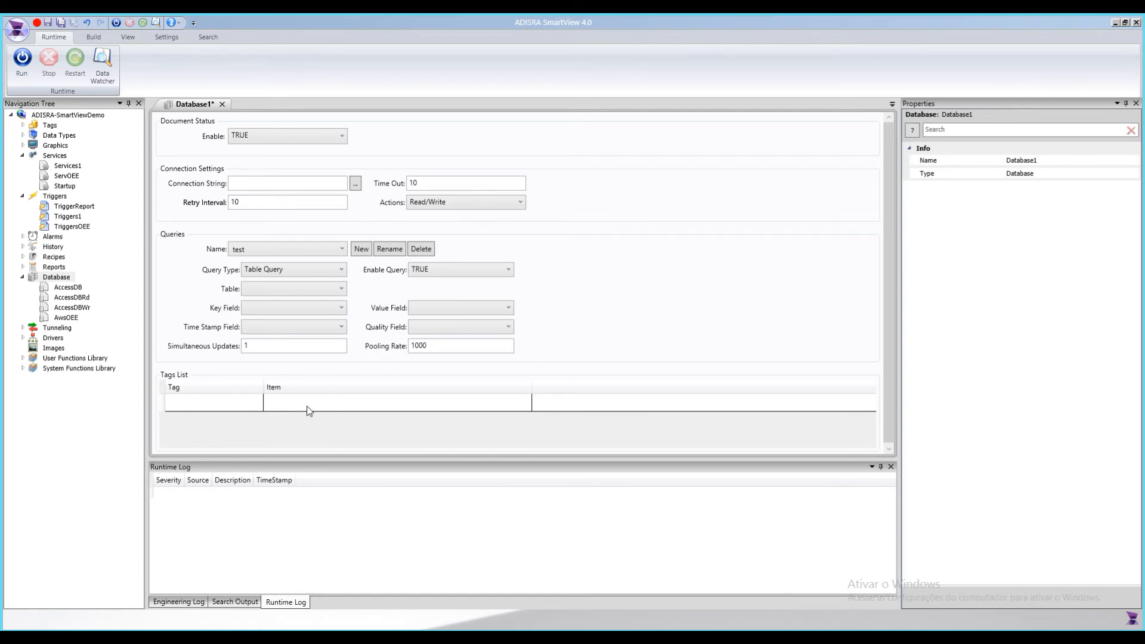
left_click(222, 105)
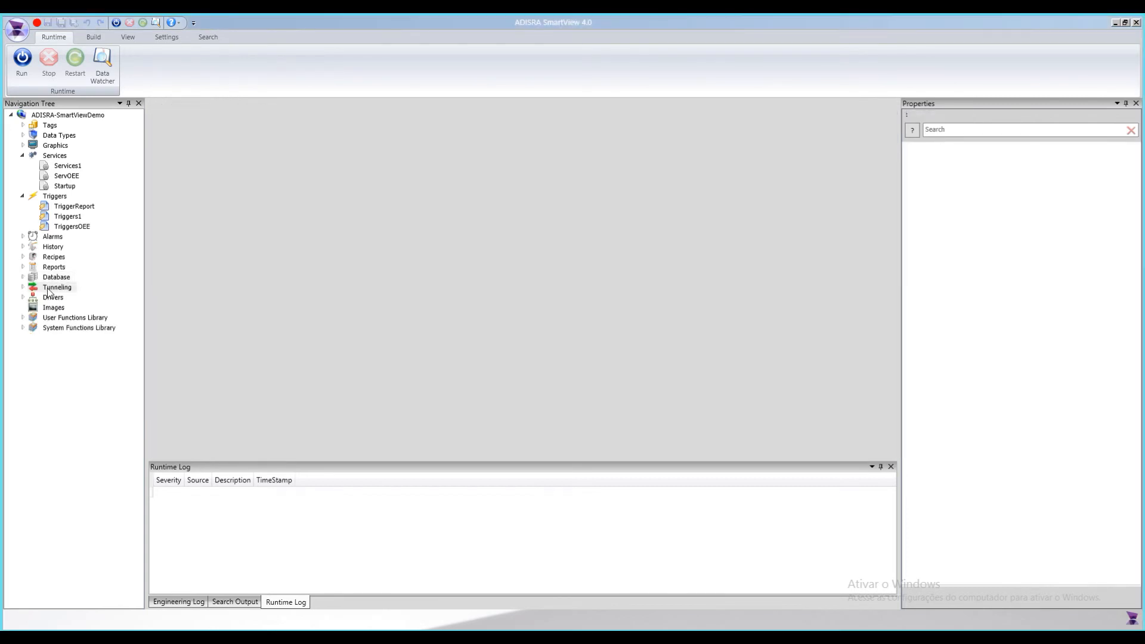
Step: Create a new tunneling document and switch the first item's direction through ->, <- and <->
right_click(48, 290)
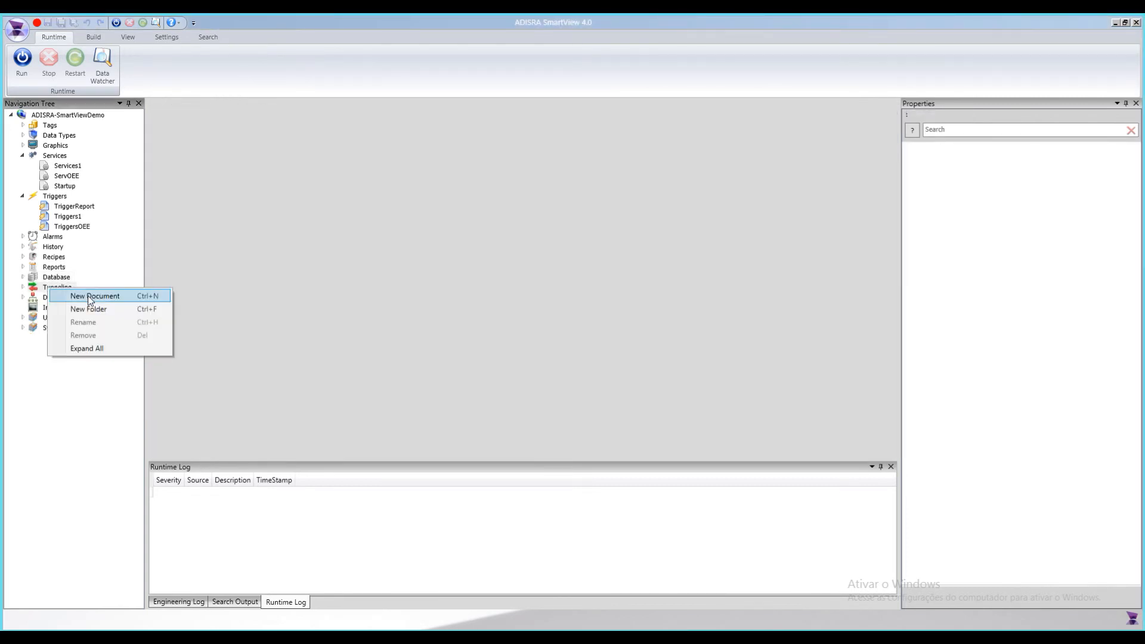
left_click(88, 296)
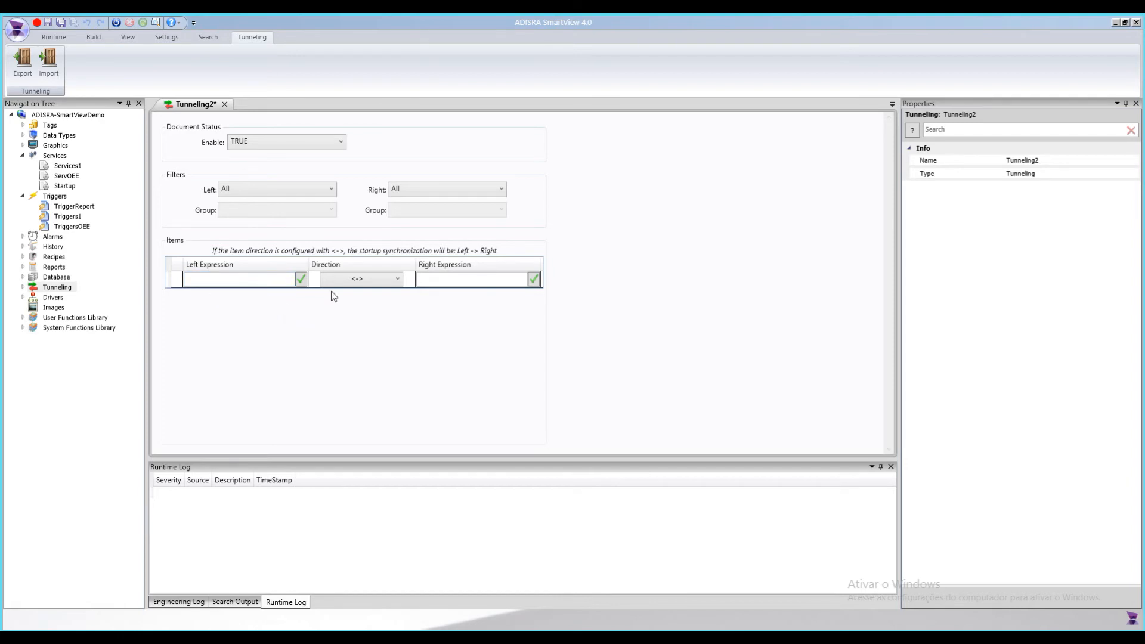
left_click(360, 280)
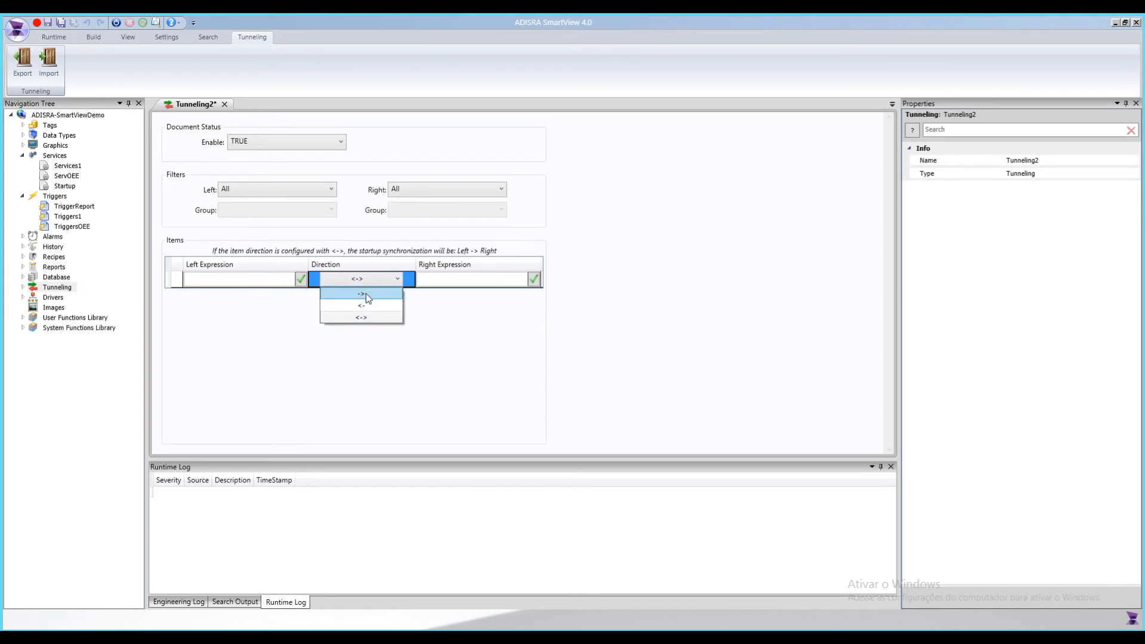
left_click(366, 295)
left_click(360, 280)
left_click(361, 305)
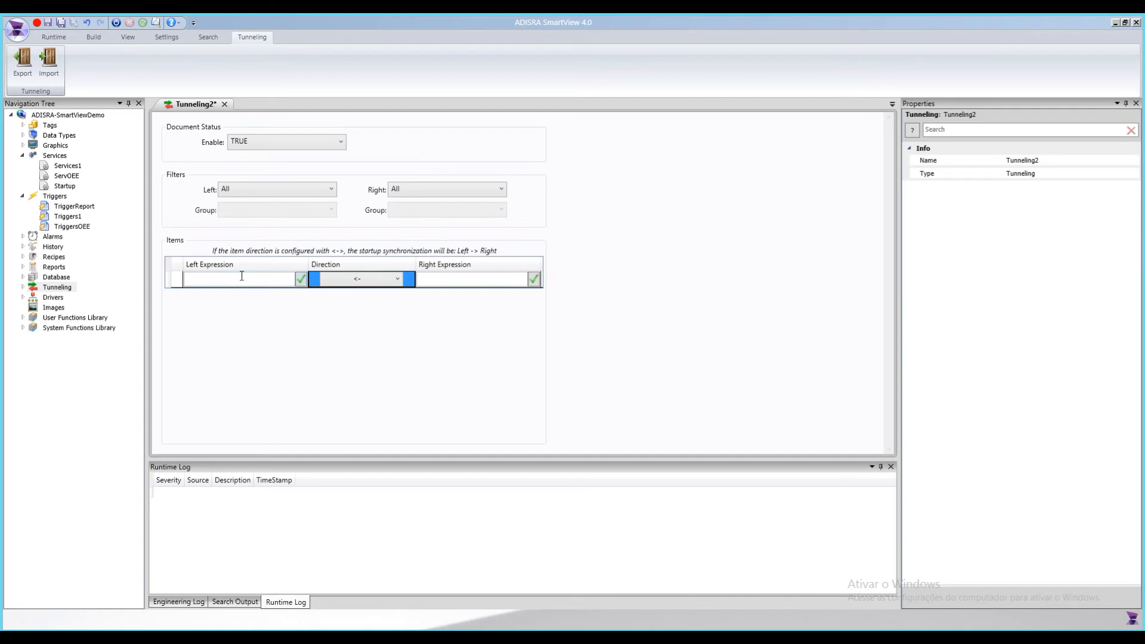
left_click(358, 289)
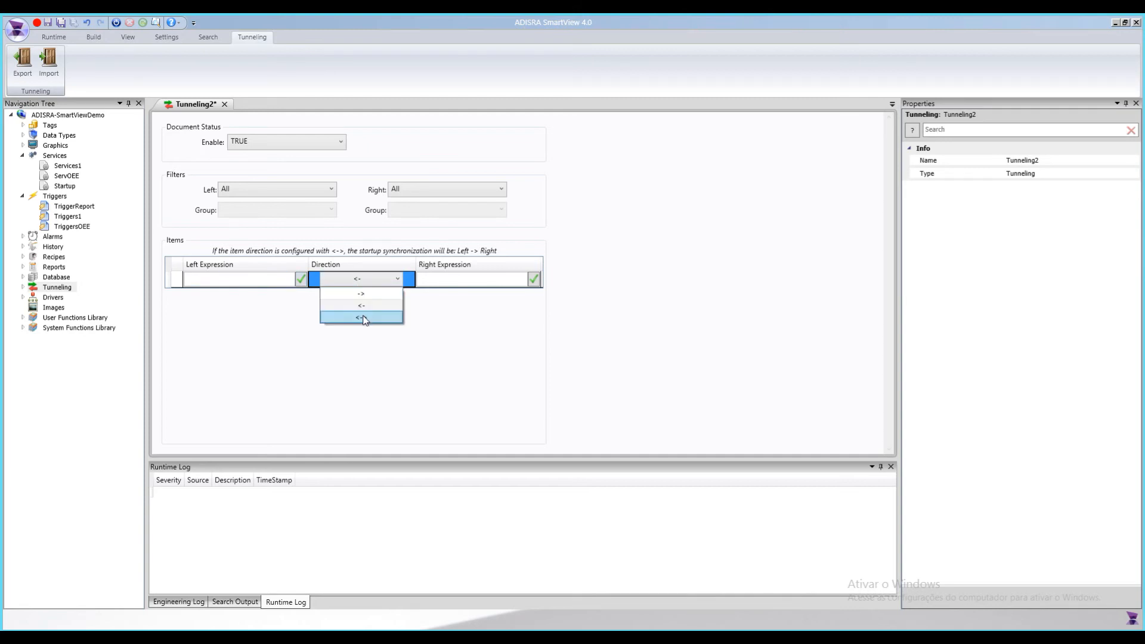
left_click(363, 318)
Step: Examine the left and right expression fields of the tunneling item and close the document without saving
left_click(247, 278)
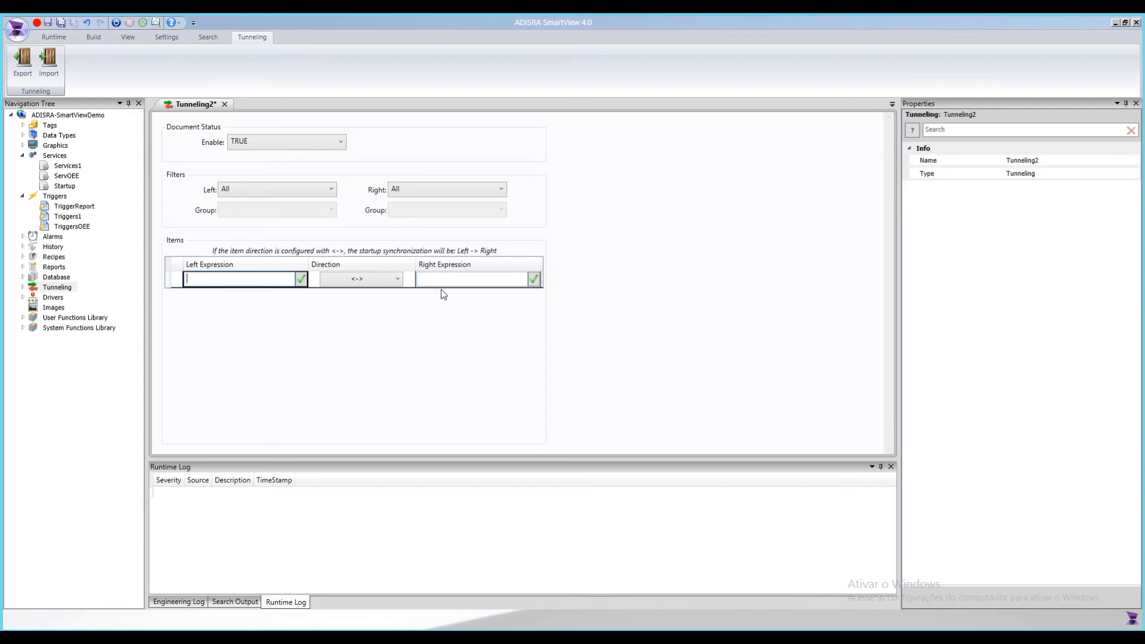
left_click(224, 105)
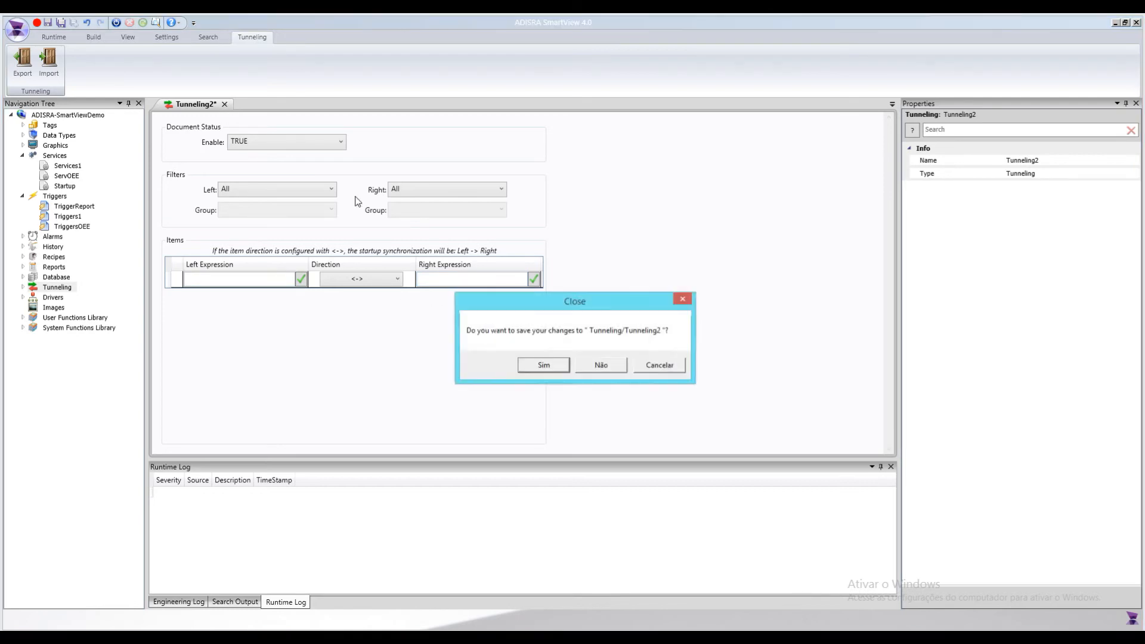
left_click(600, 364)
left_click(23, 287)
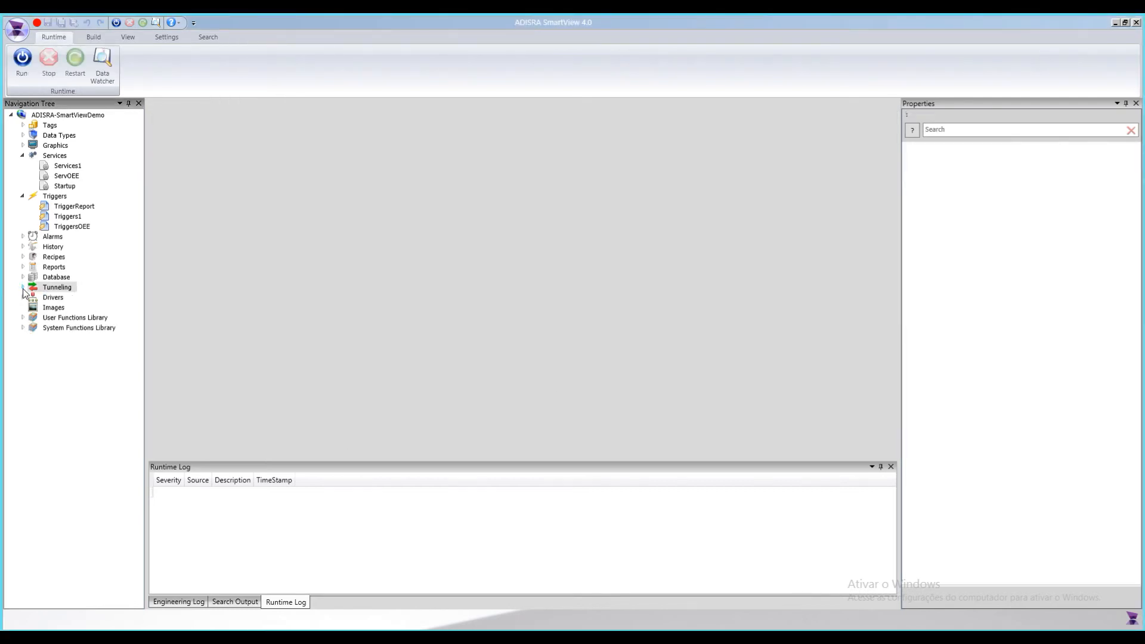
Step: Expand the Drivers folder, review the available driver types, and add a new Modbus folder
double_click(45, 298)
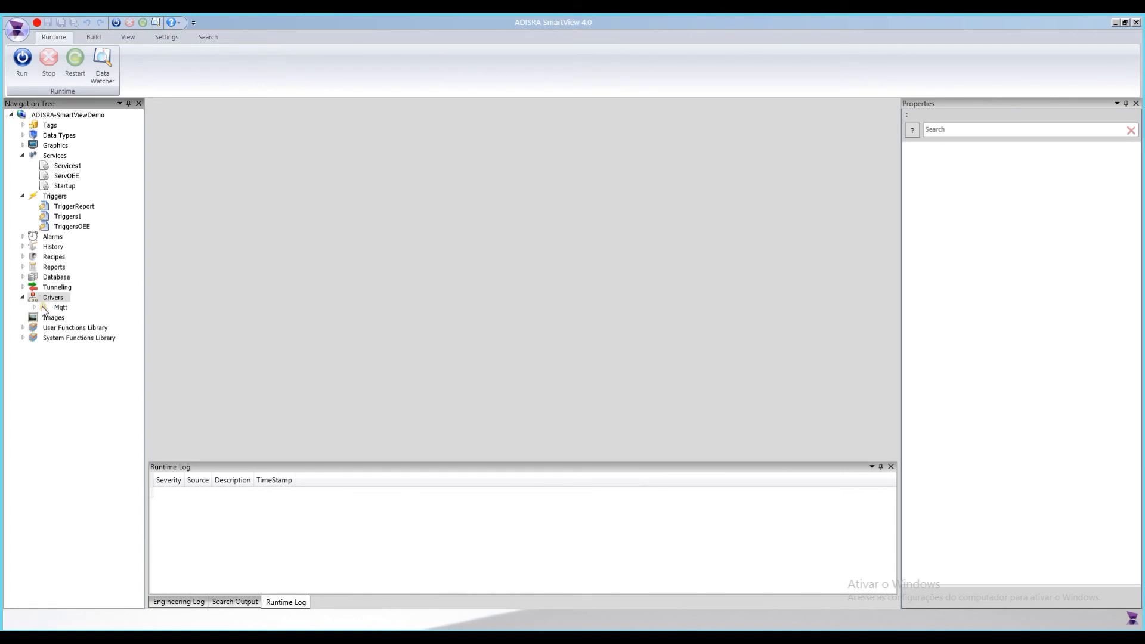
right_click(57, 302)
mouse_move(110, 305)
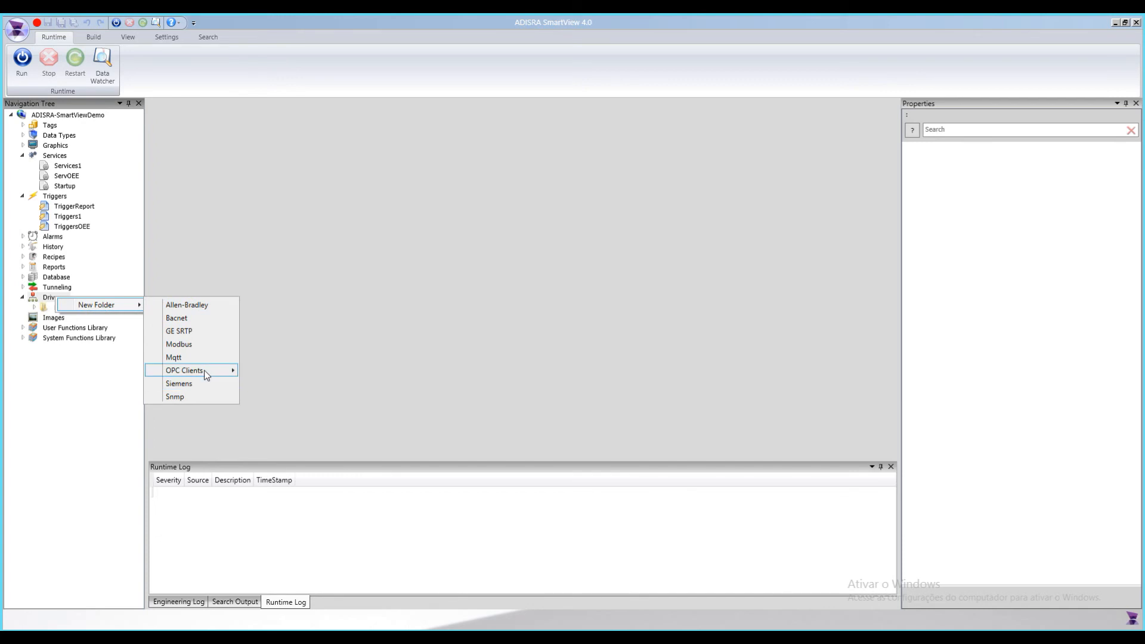
mouse_move(206, 370)
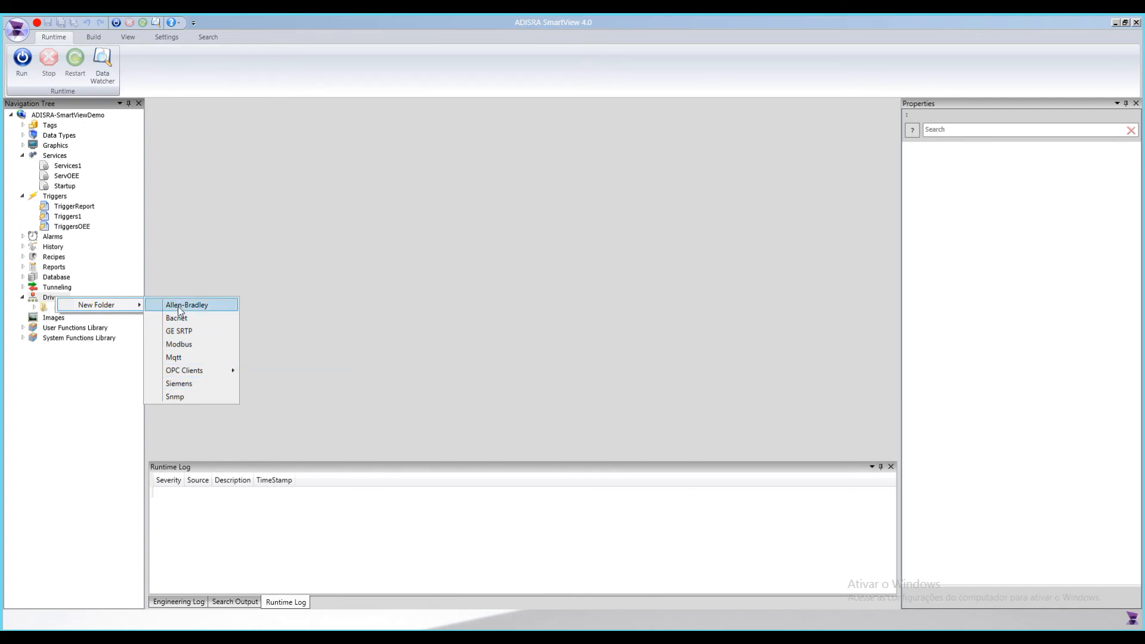
left_click(182, 344)
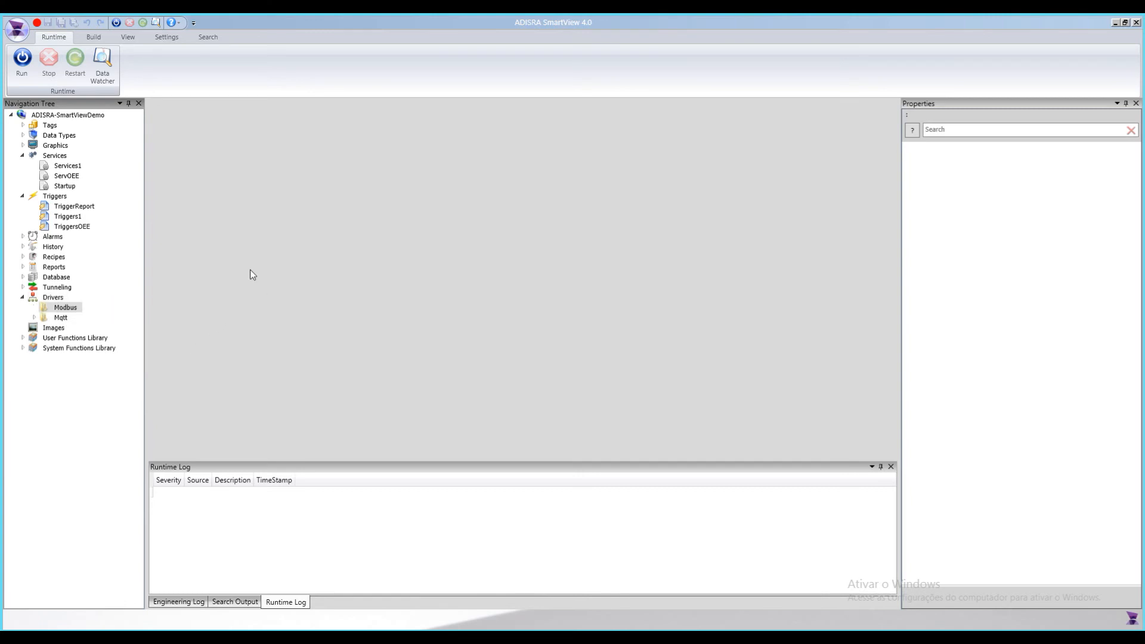
Step: Create a new driver document in the Modbus folder and examine its host and port settings
right_click(65, 308)
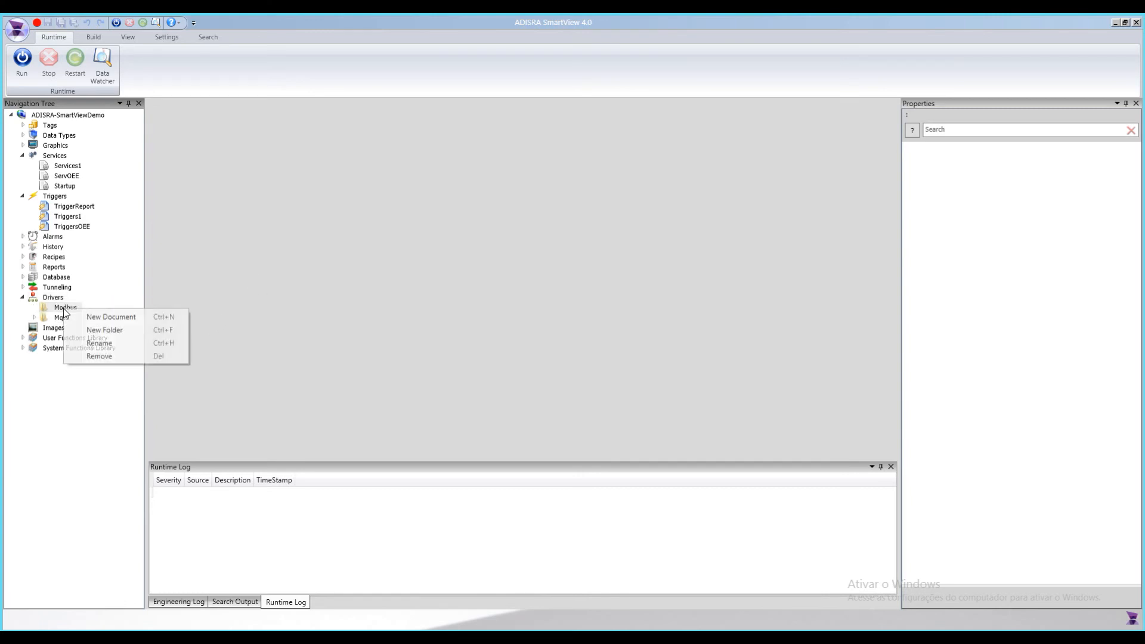
left_click(118, 320)
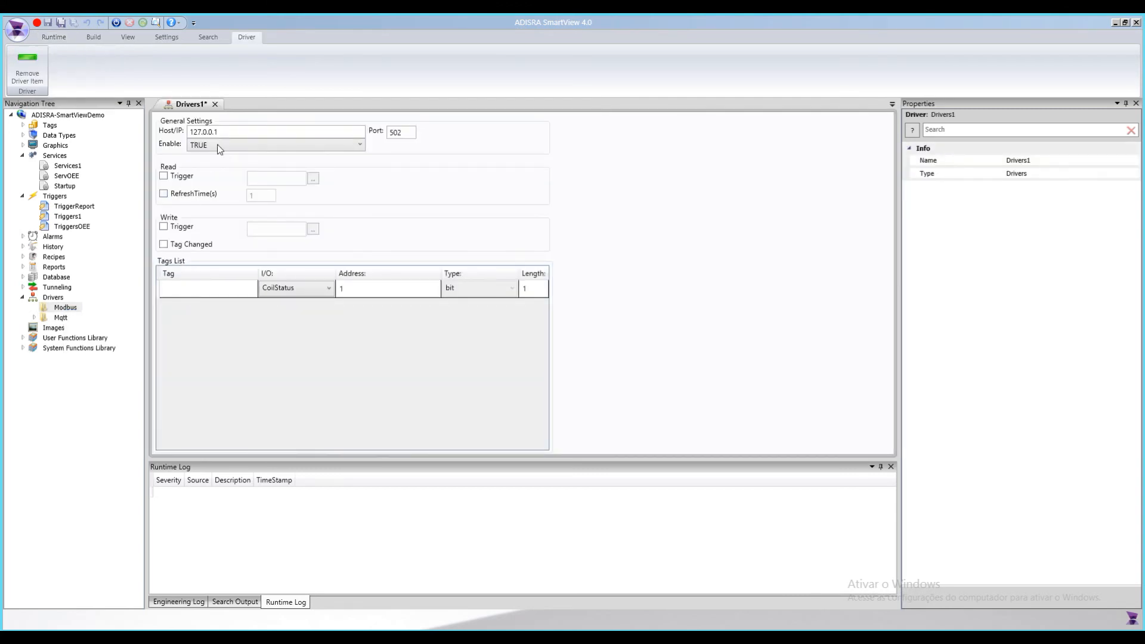
double_click(234, 130)
double_click(401, 134)
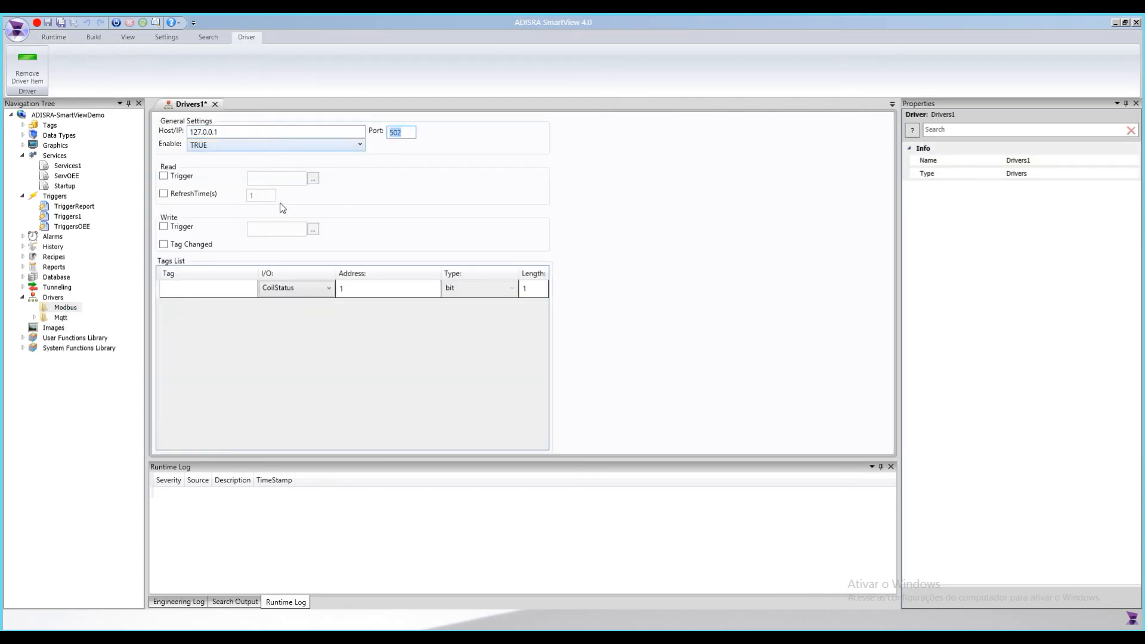
Step: Enable the Trigger option for both reading and writing in the Modbus driver document
left_click(164, 177)
left_click(165, 229)
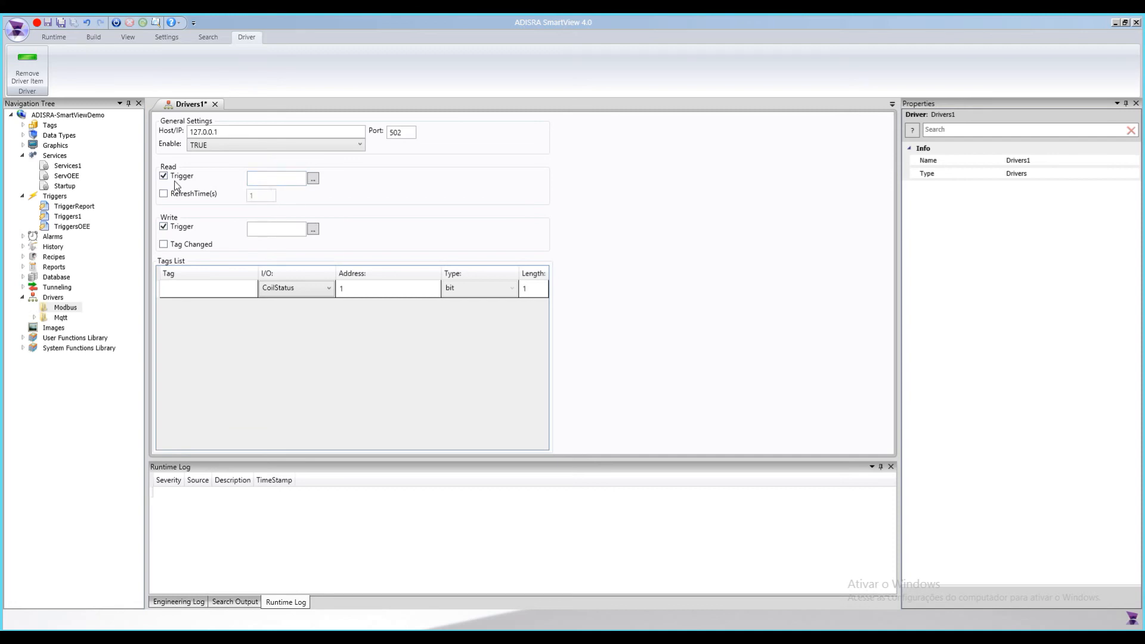
left_click(279, 231)
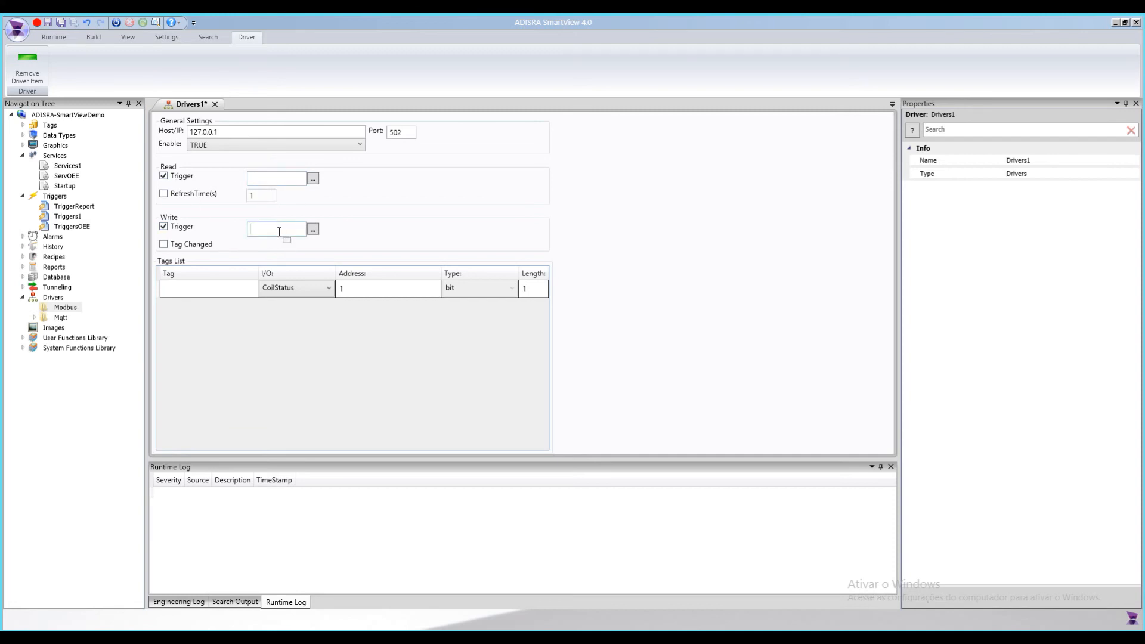
Step: Disable the read and write triggers, and enable RefreshTime at 1 second for reading and Tag Changed for writing
left_click(164, 176)
left_click(163, 227)
double_click(266, 197)
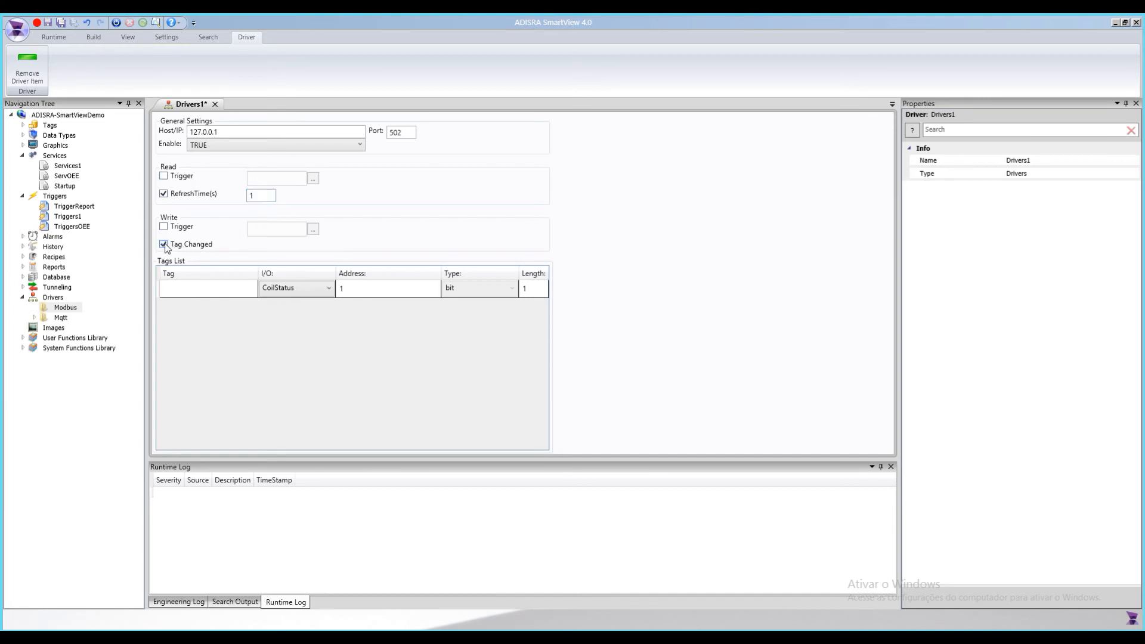
key("Tab")
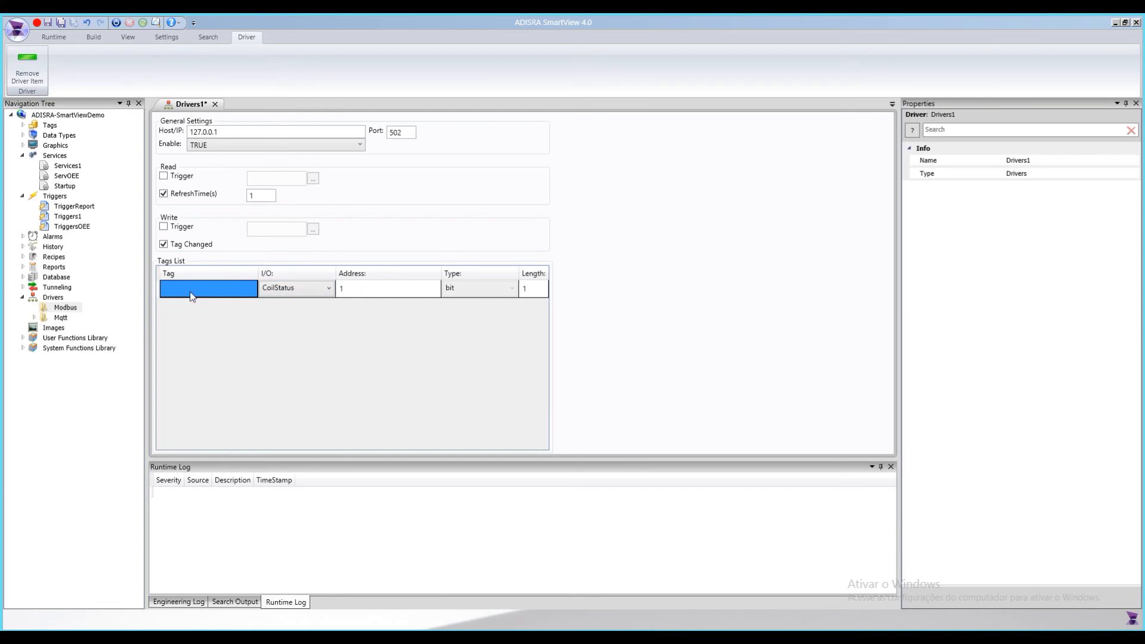
Step: Examine the tag, I/O type and address fields in the driver's tags list, and close the document without saving
left_click(311, 294)
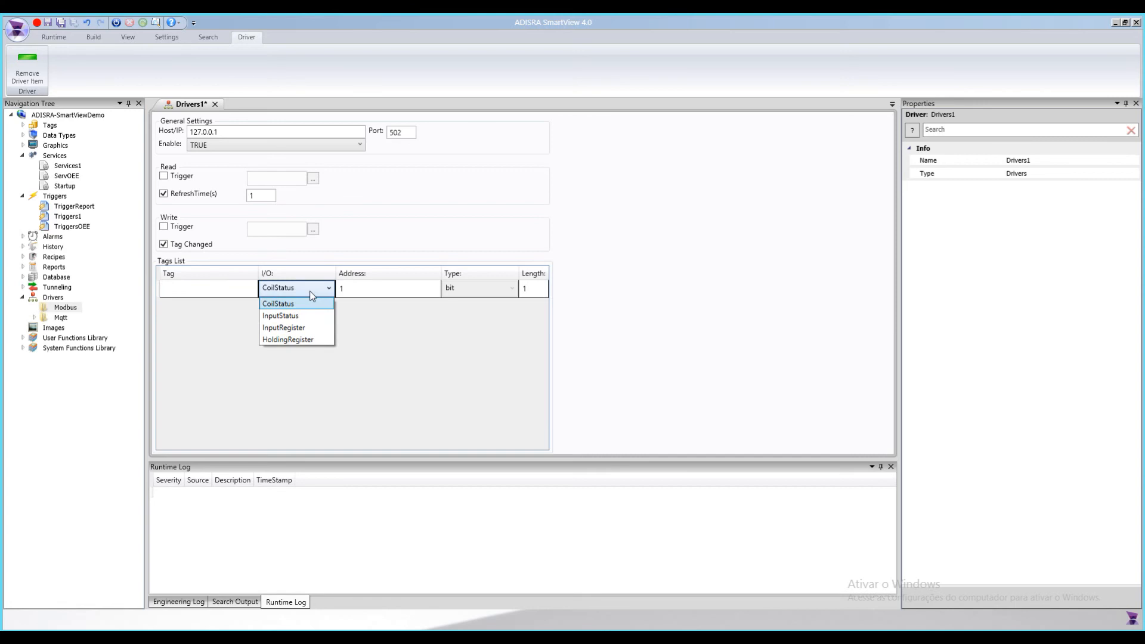
left_click(373, 290)
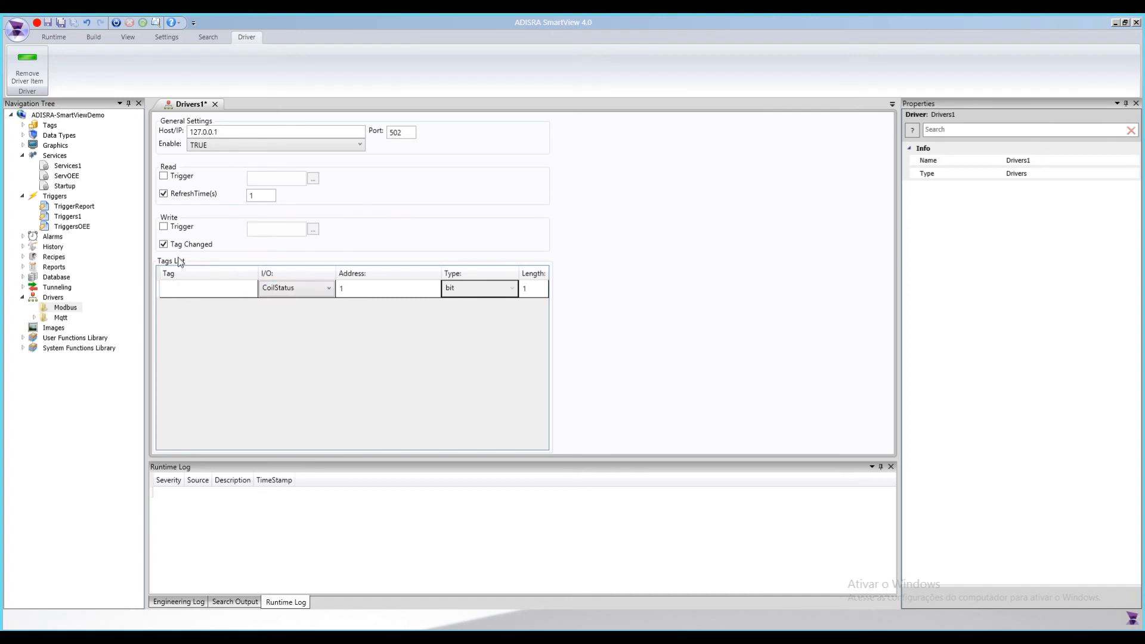
left_click(206, 289)
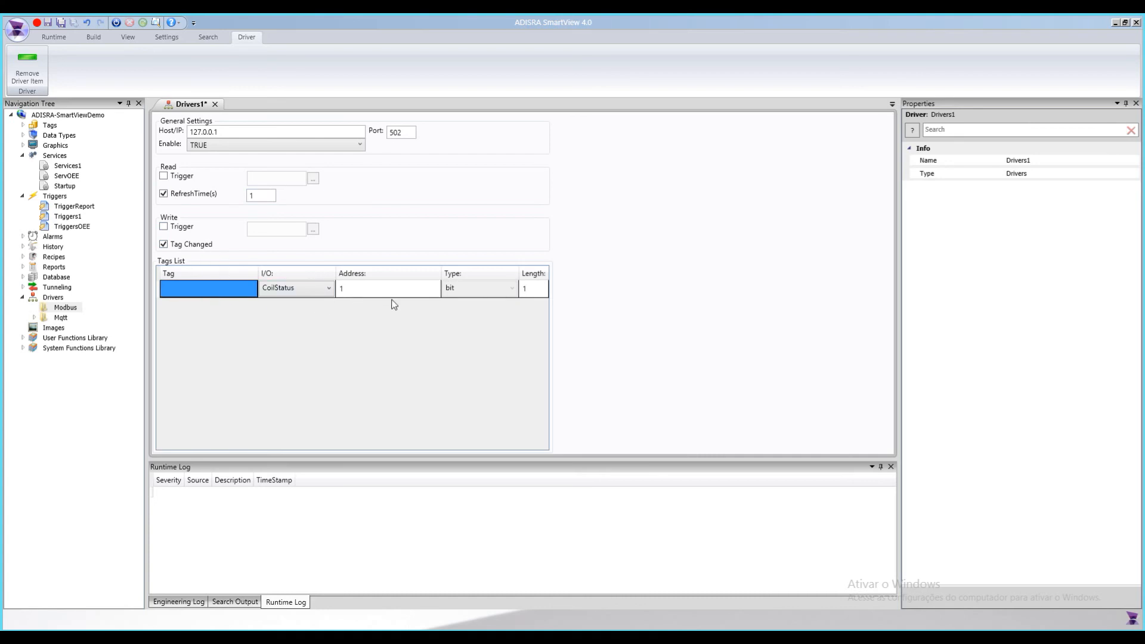
left_click(355, 293)
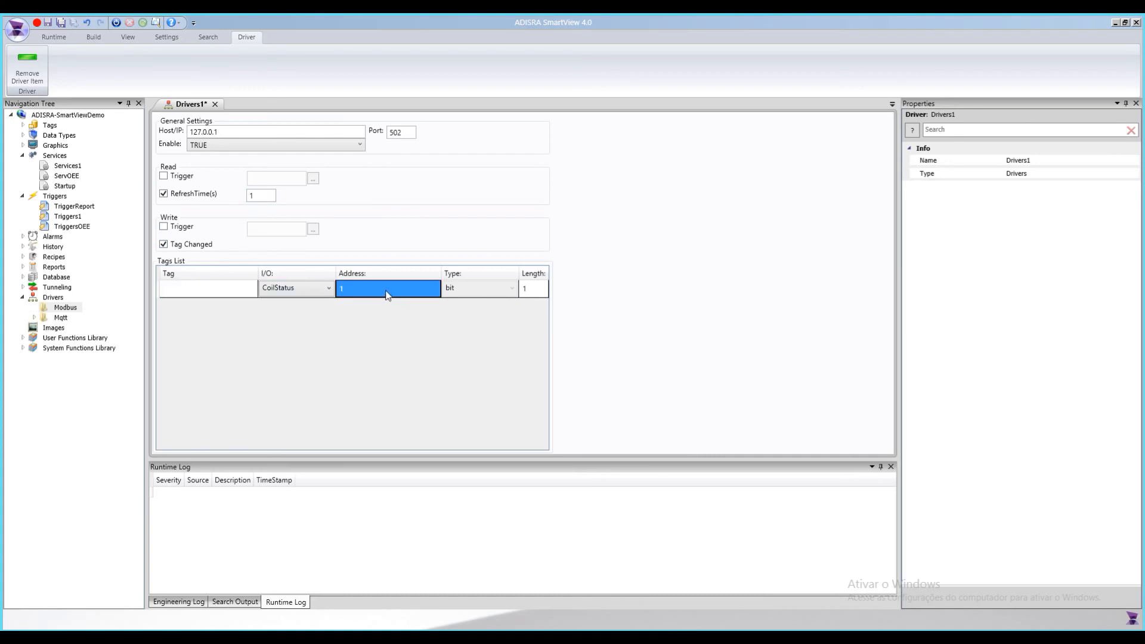
left_click(216, 105)
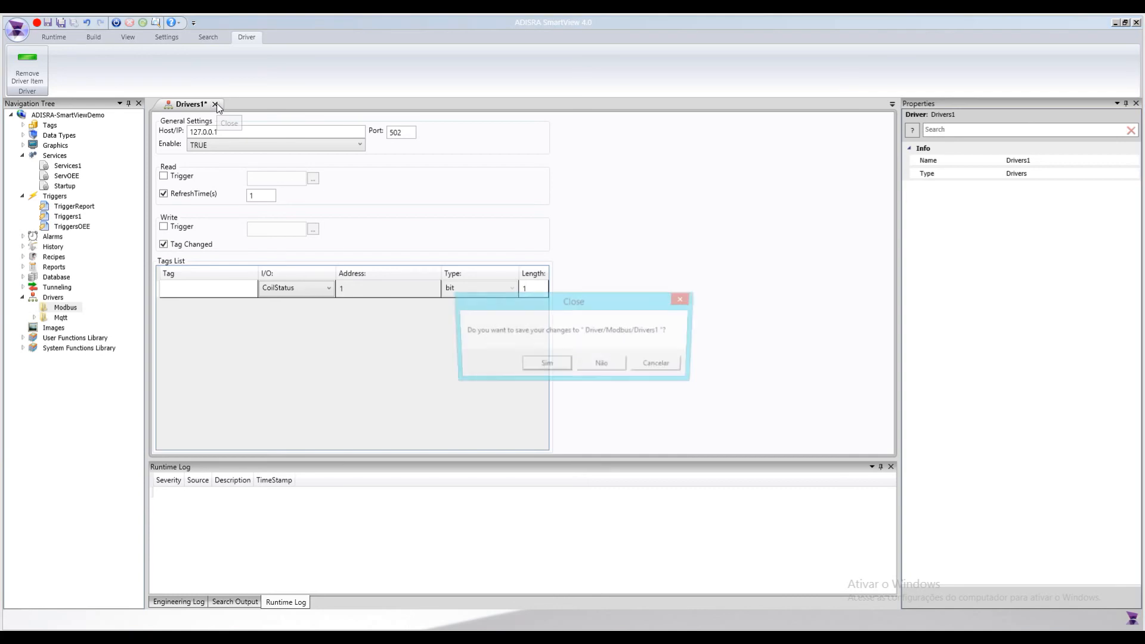
left_click(601, 365)
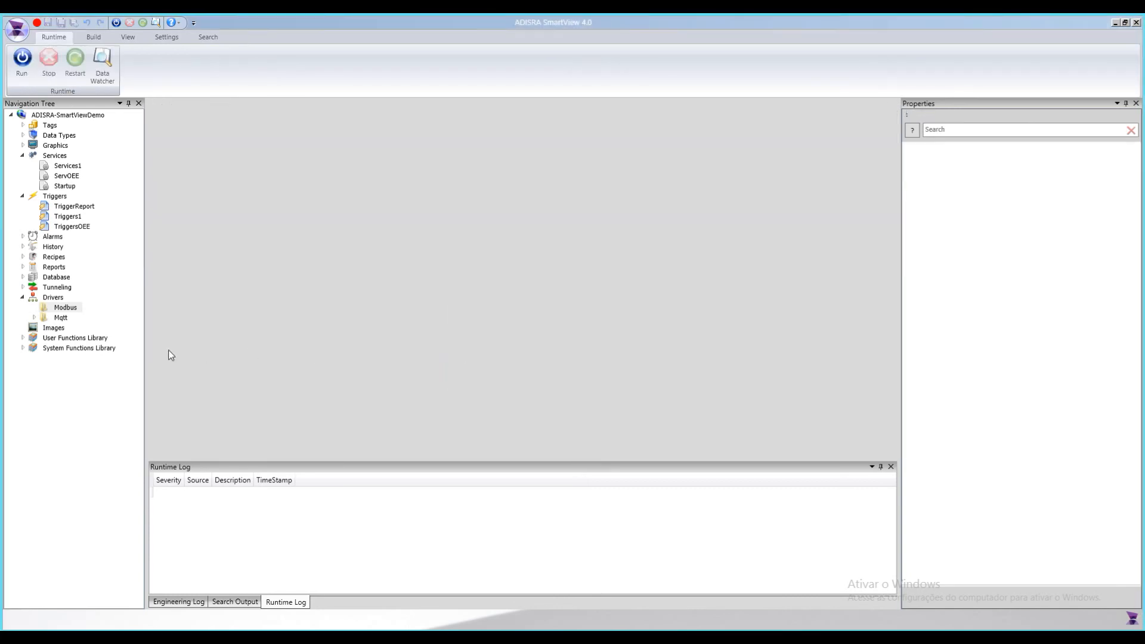
Step: Open the Images document, examine the images available in the project, and close the document
left_click(23, 297)
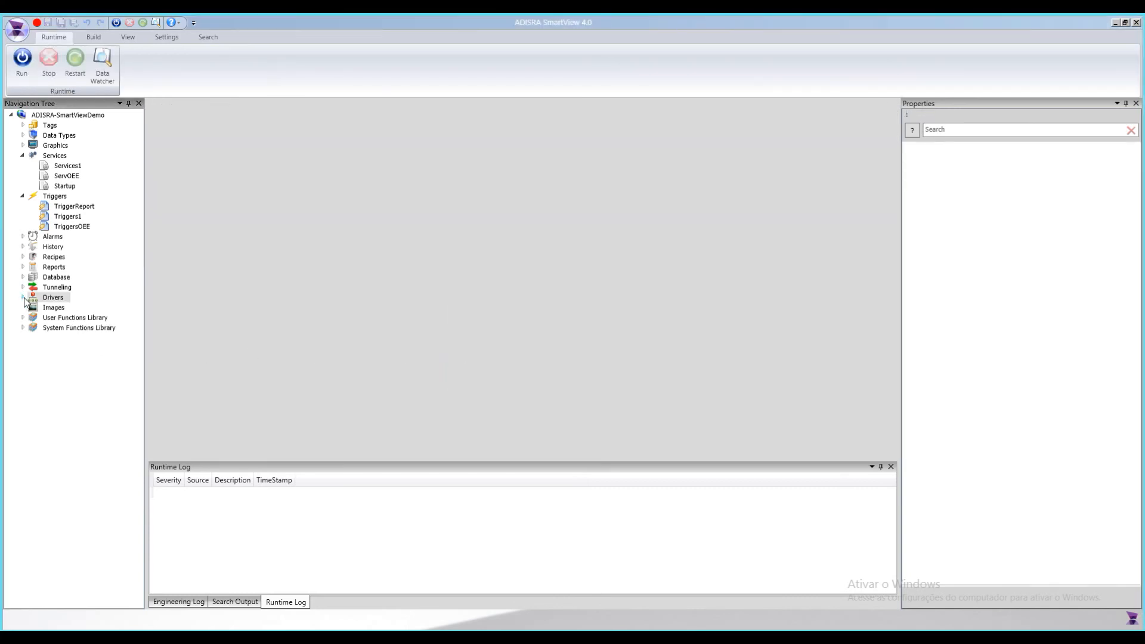
left_click(54, 308)
right_click(54, 309)
left_click(98, 317)
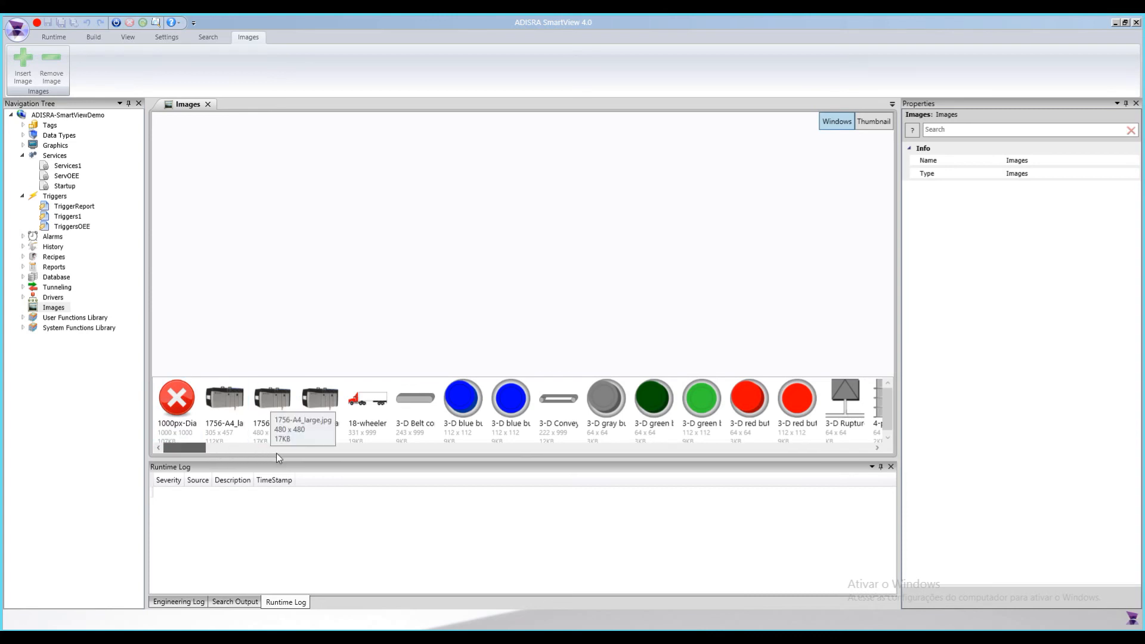
left_click_drag(193, 444, 752, 461)
left_click_drag(765, 457, 59, 441)
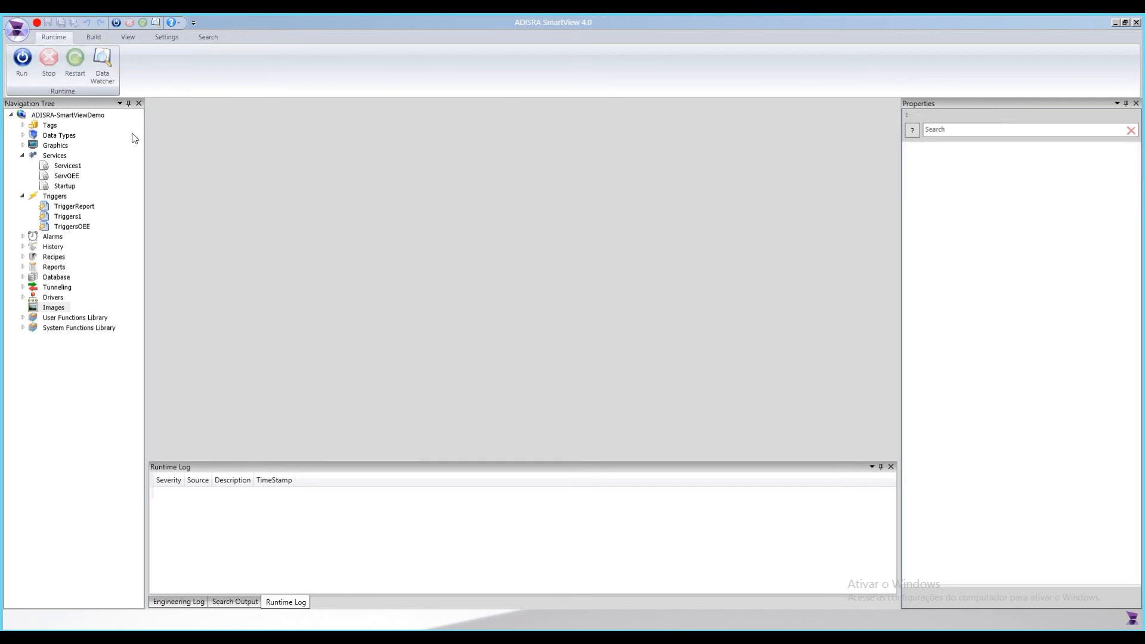
left_click(207, 104)
Step: Examine the contents of the User Functions Library and System Functions Library, and collapse the libraries and the Tunneling folder
double_click(83, 278)
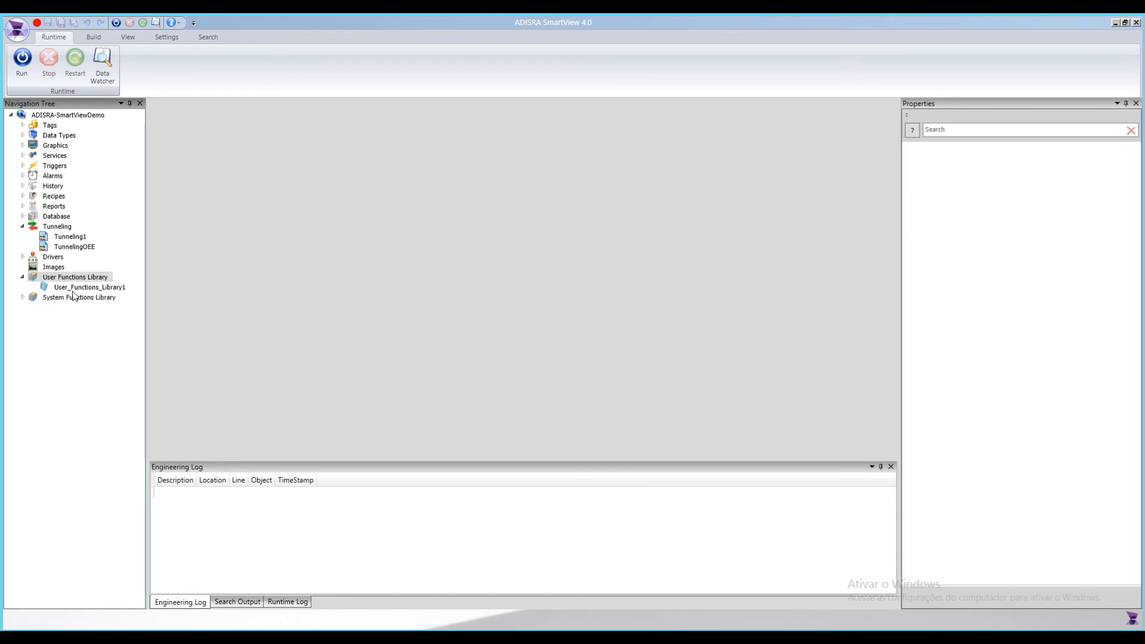
double_click(69, 299)
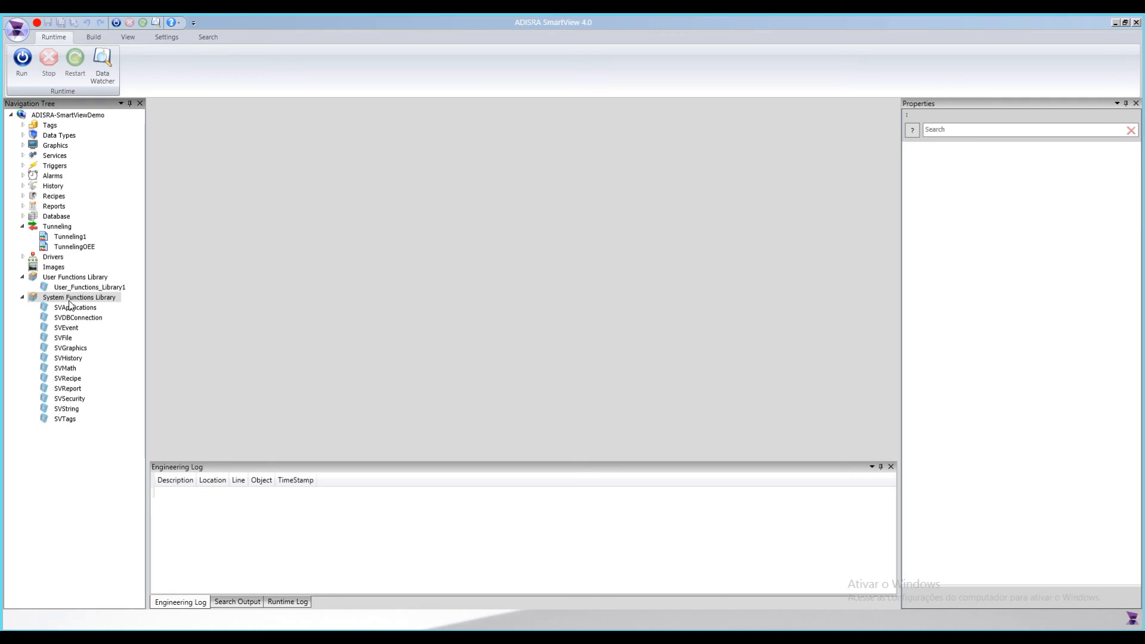
left_click(81, 360)
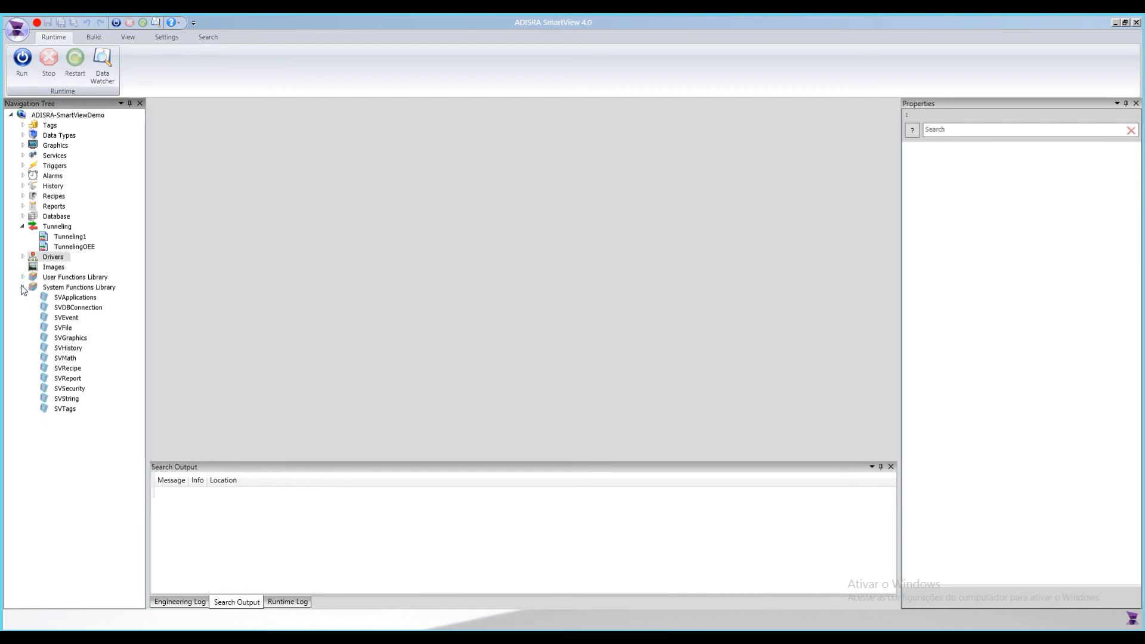
left_click(22, 287)
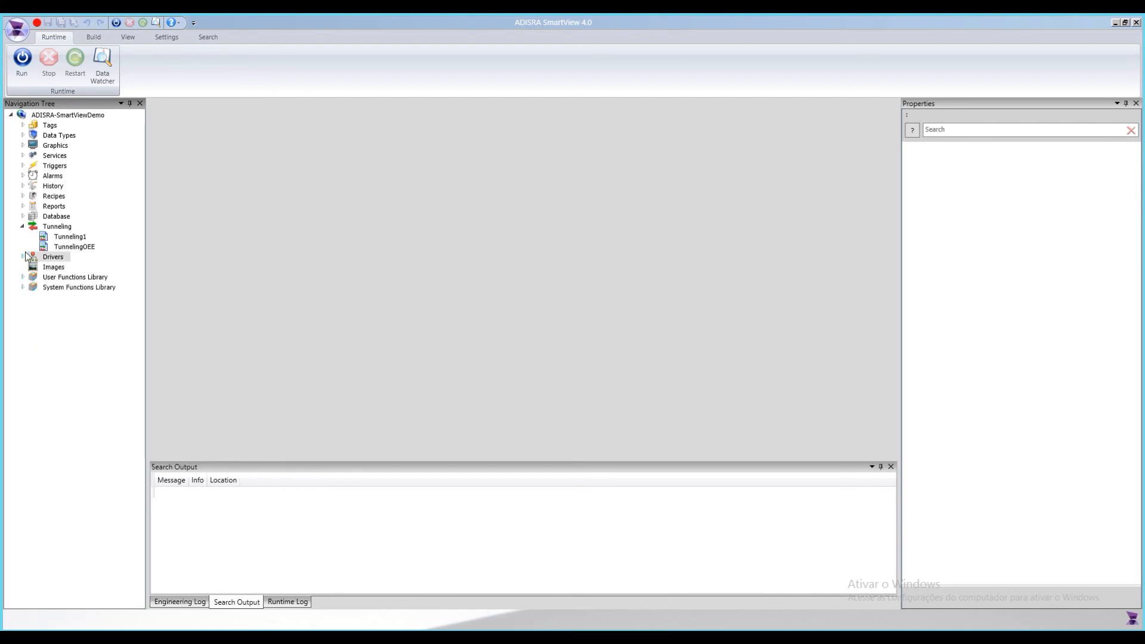
left_click(22, 226)
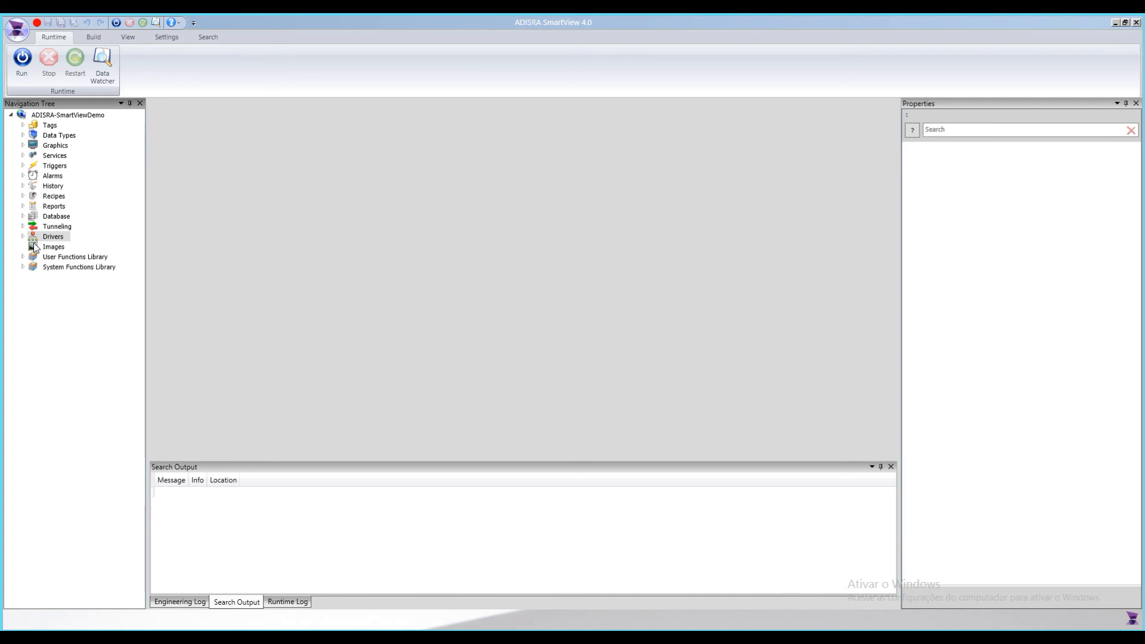
Step: Create a new OPC DA Client folder under Drivers
double_click(51, 238)
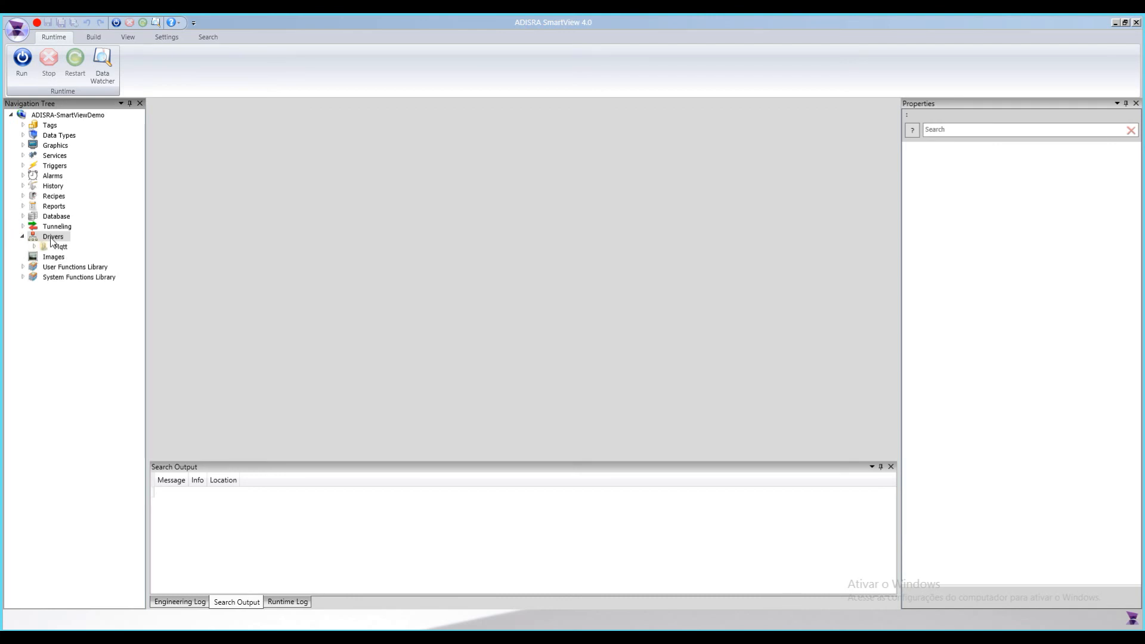
right_click(52, 240)
mouse_move(81, 248)
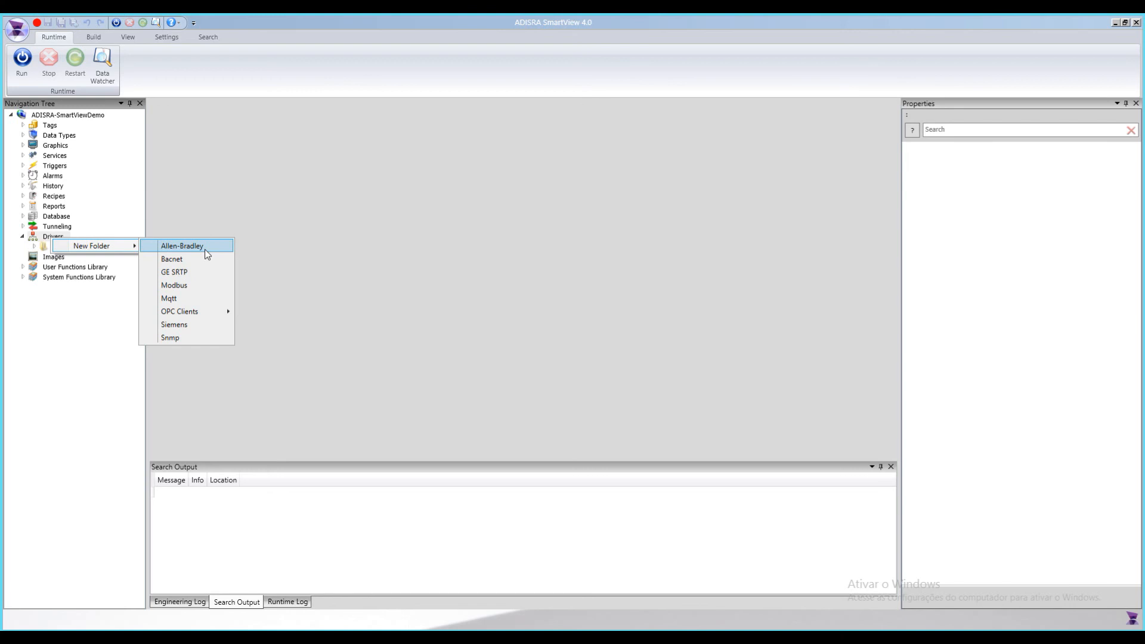
mouse_move(200, 315)
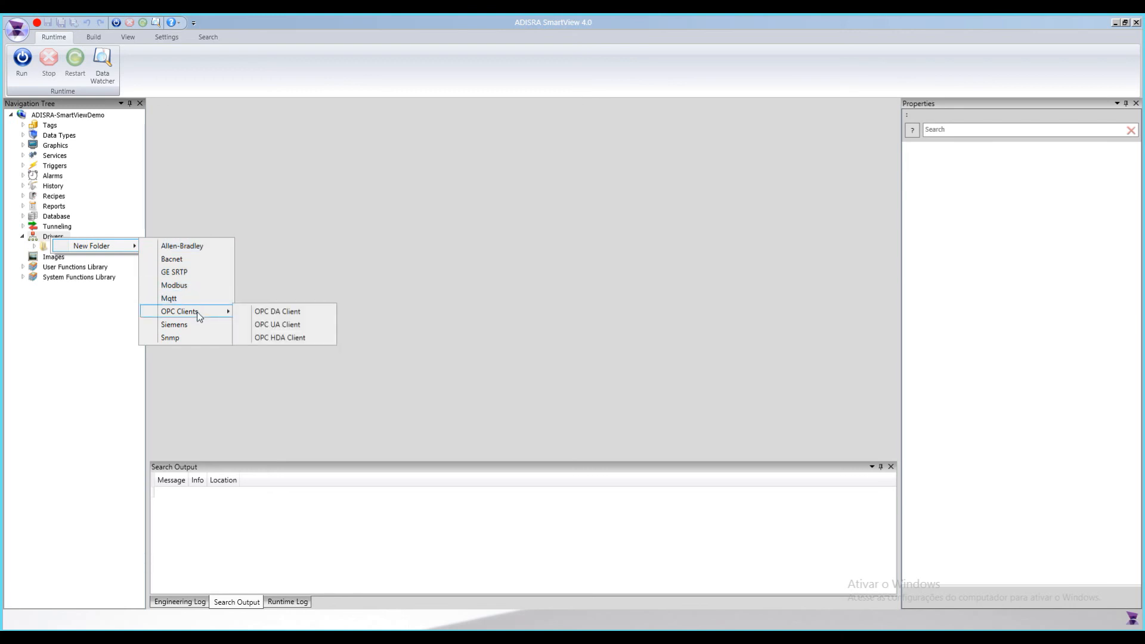
left_click(283, 311)
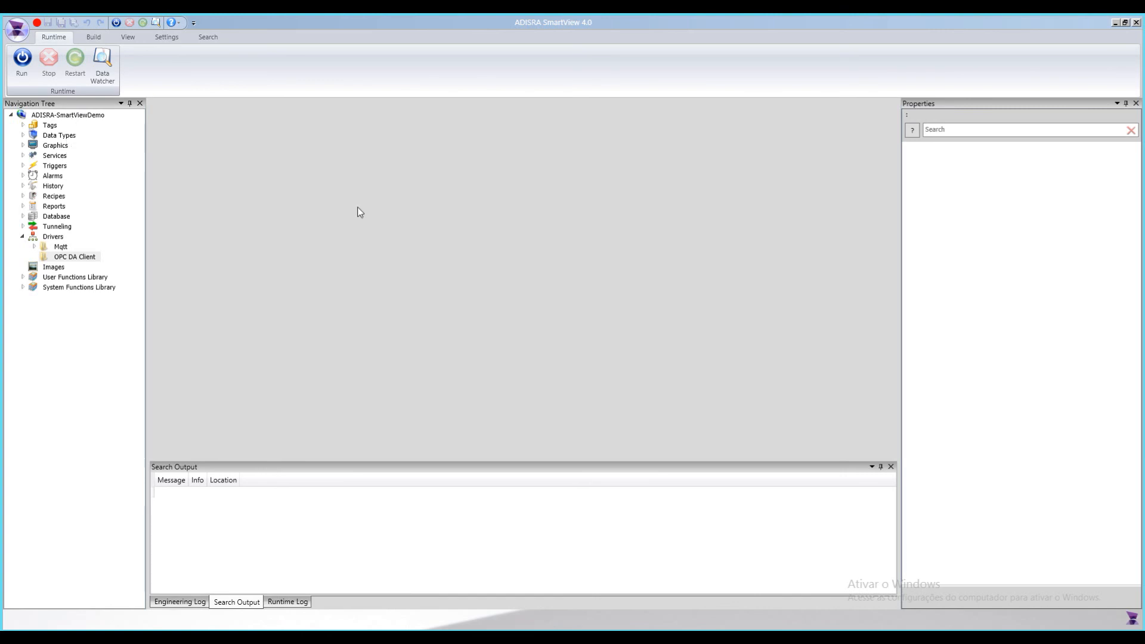
Step: Examine the Tags folder, the project search options and the Engineering Log
left_click(23, 125)
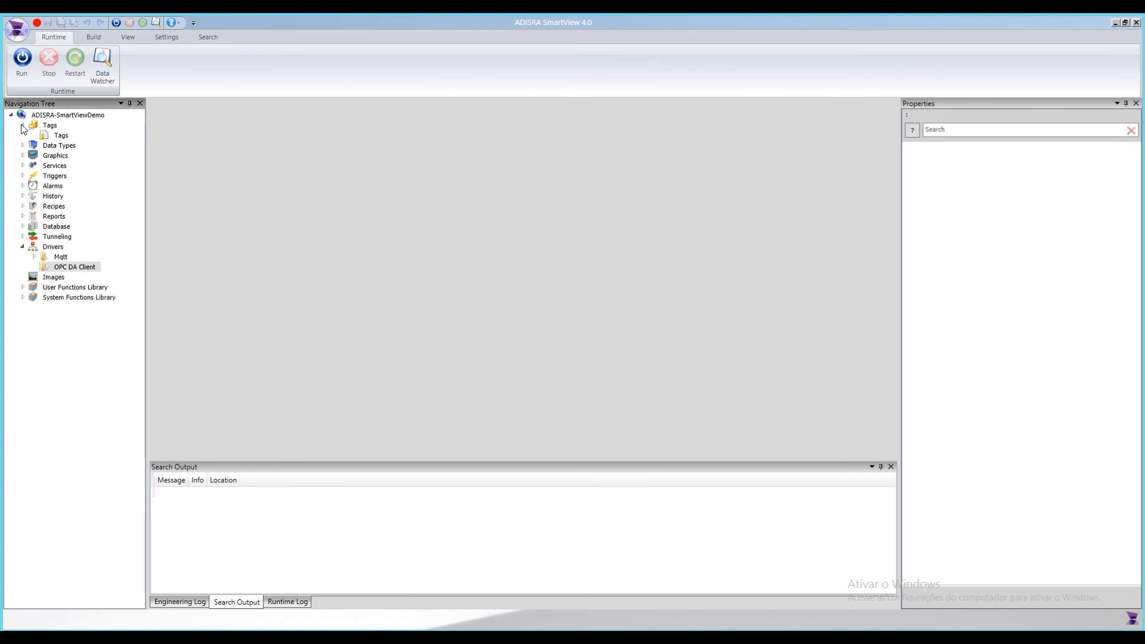
left_click(24, 125)
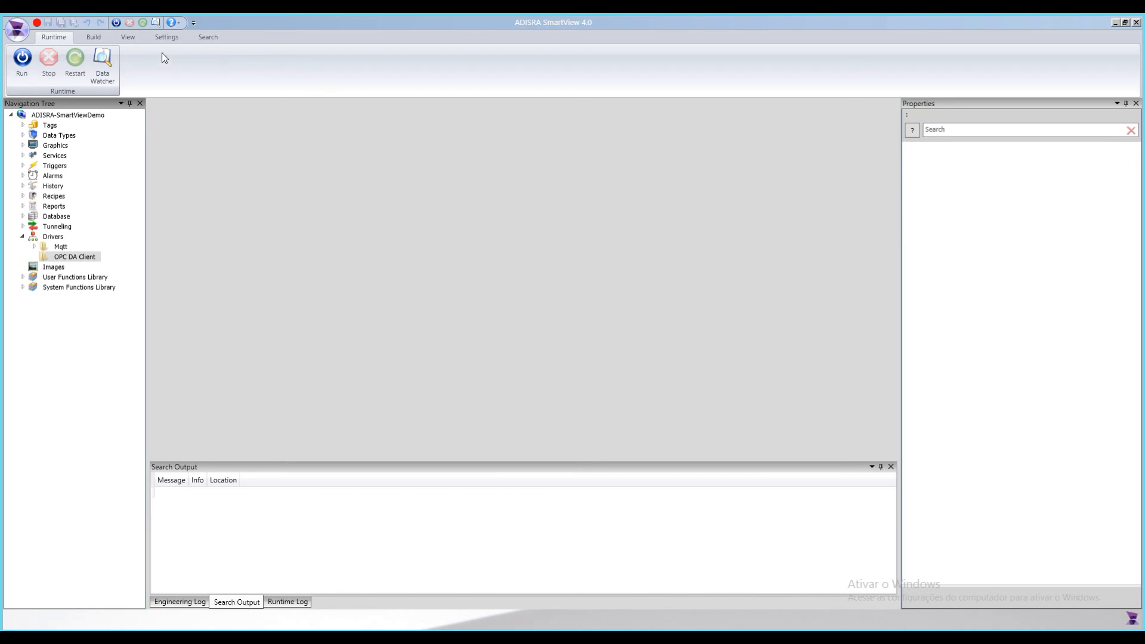
left_click(208, 37)
left_click(127, 60)
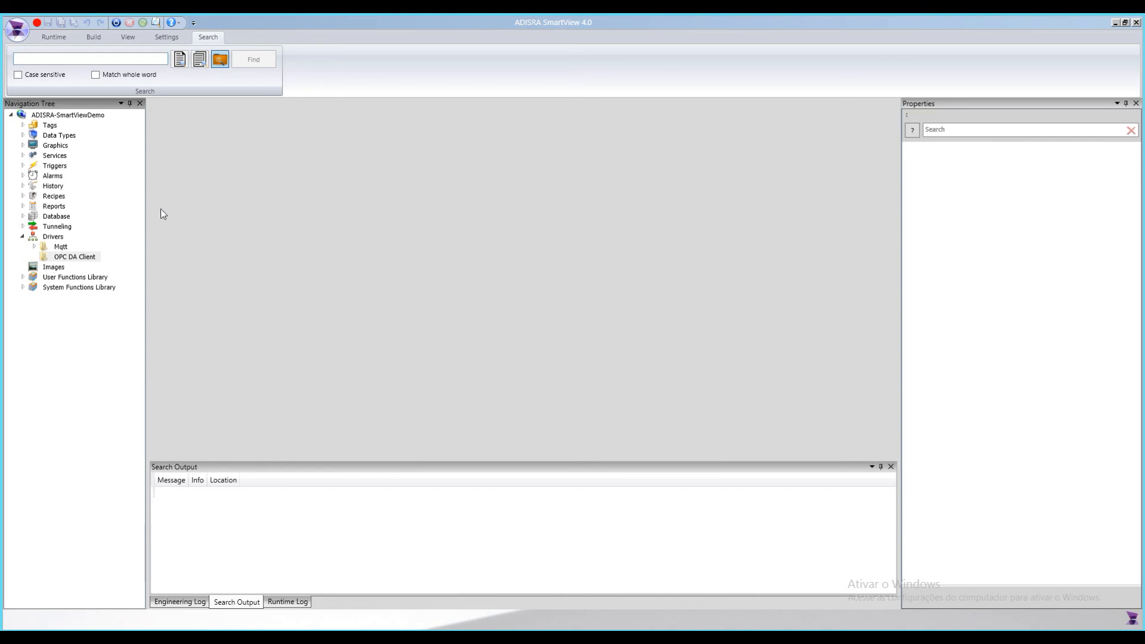
left_click(181, 602)
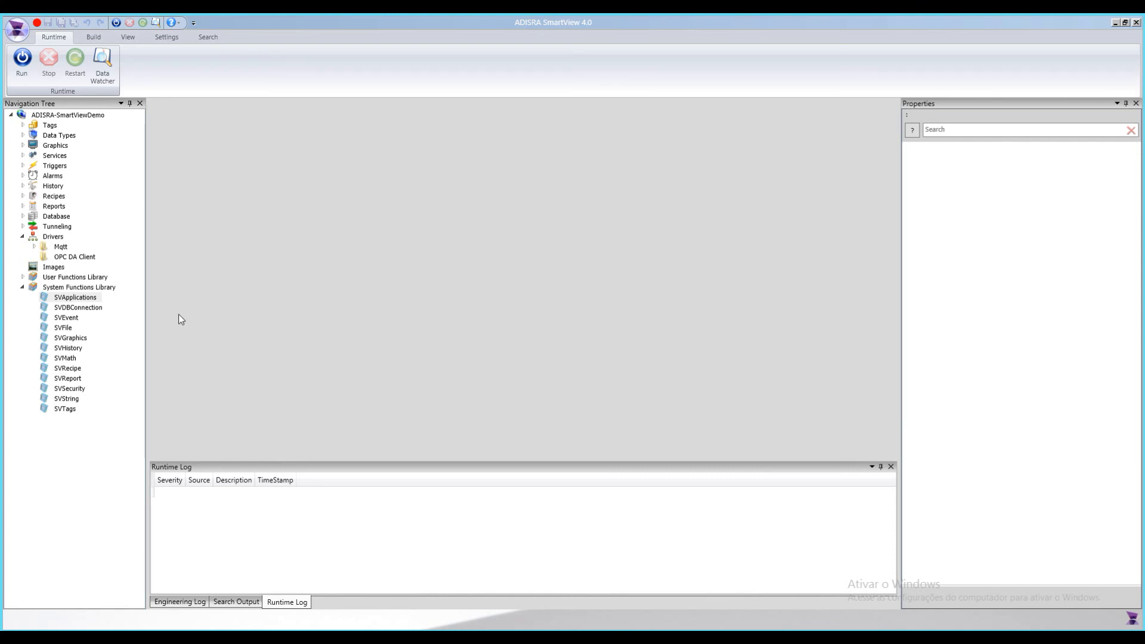
Step: Open the SVApplications system function library, examine its functions including Output(string Msg), and close it
double_click(77, 298)
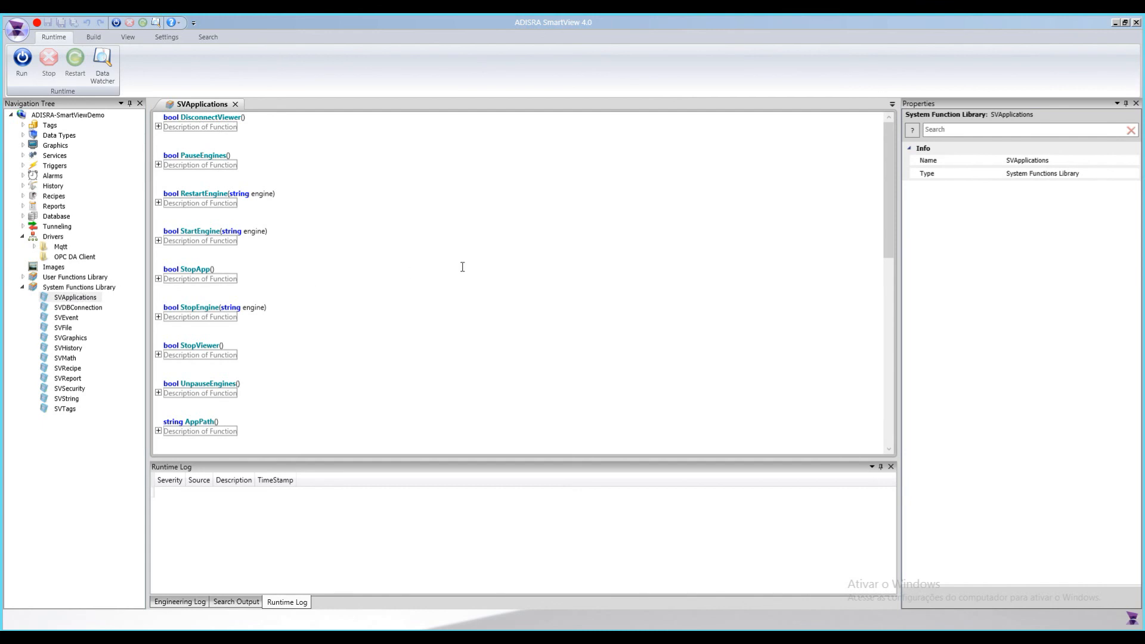
scroll(453, 271, "down", 3)
scroll(453, 270, "down", 4)
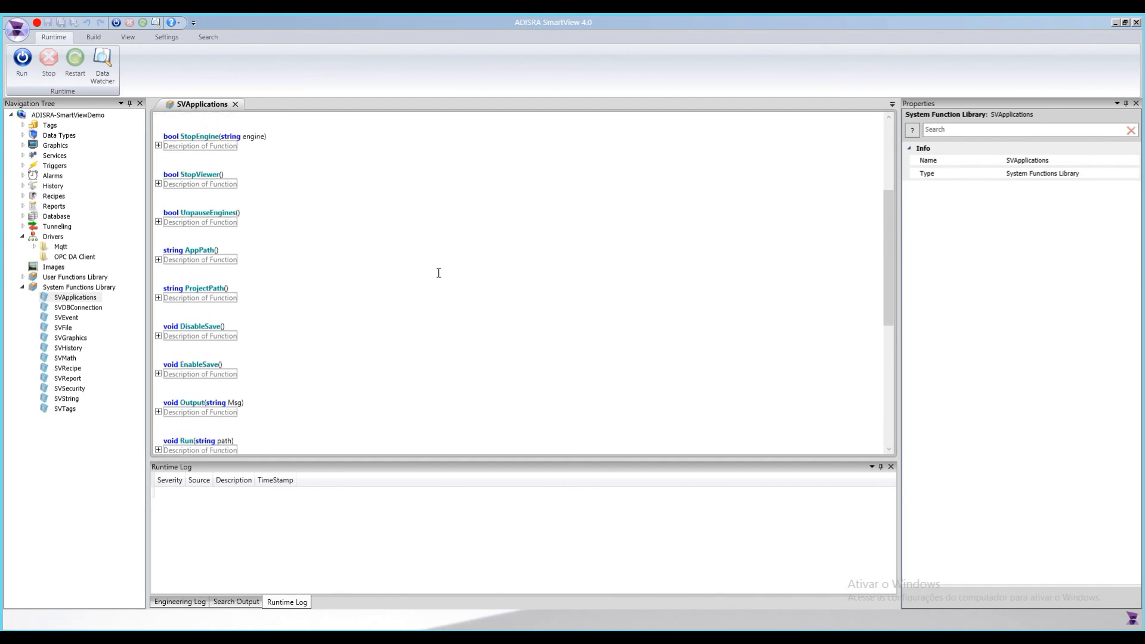
left_click(181, 373)
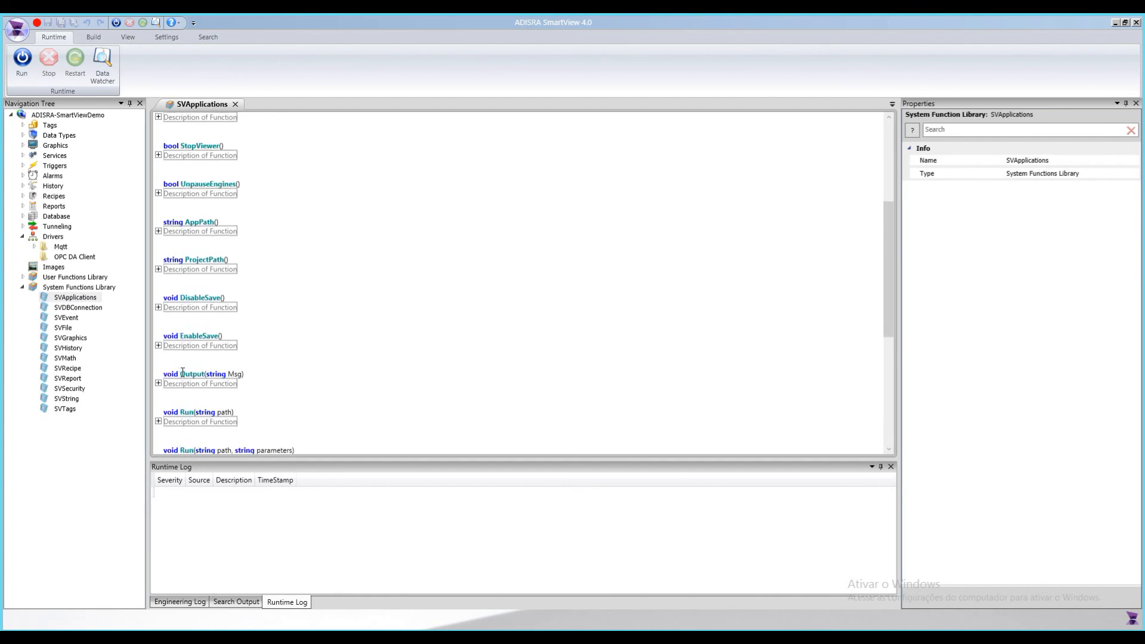
left_click_drag(195, 372, 245, 374)
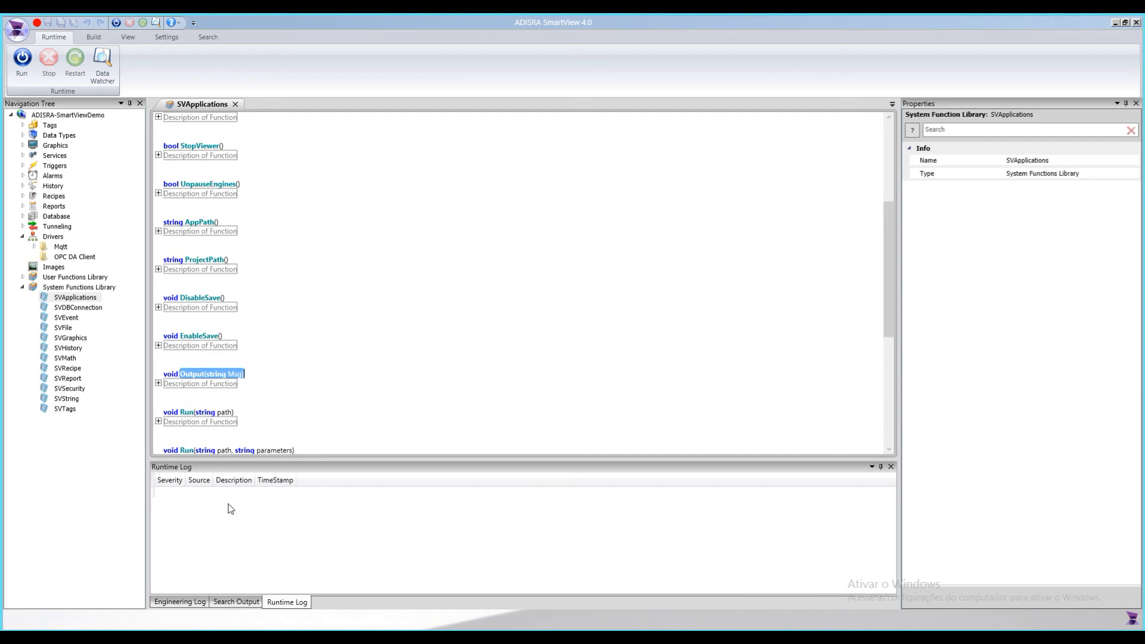
left_click(235, 104)
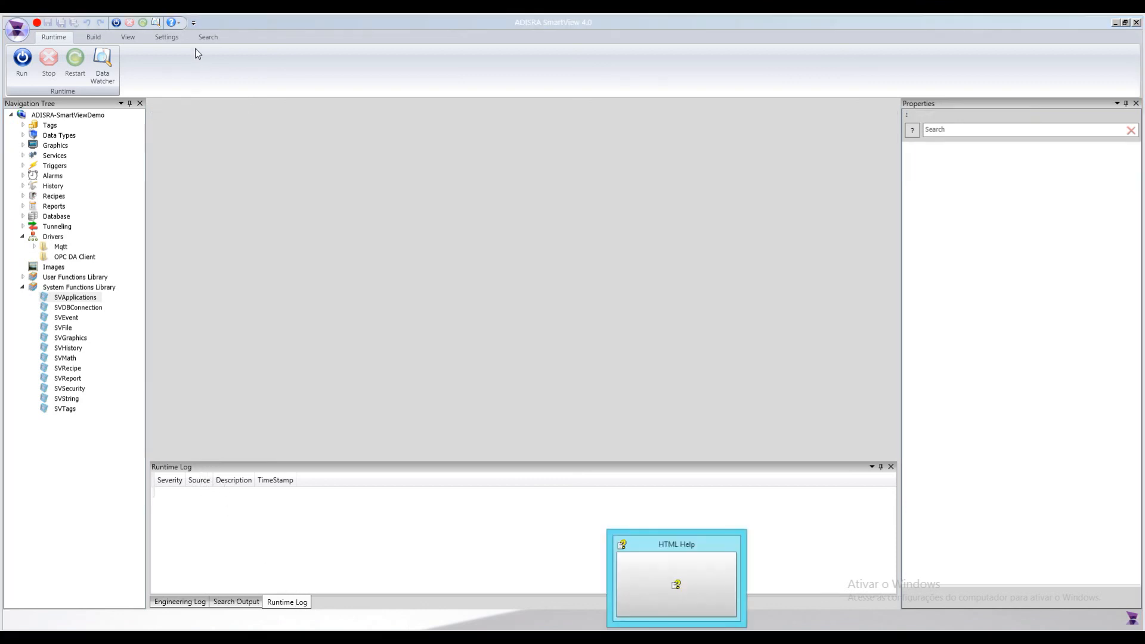
Step: Open the technical reference help and browse the Alarm, Data Type, Images, OPC DA Client and Recipe Document topics
left_click(179, 23)
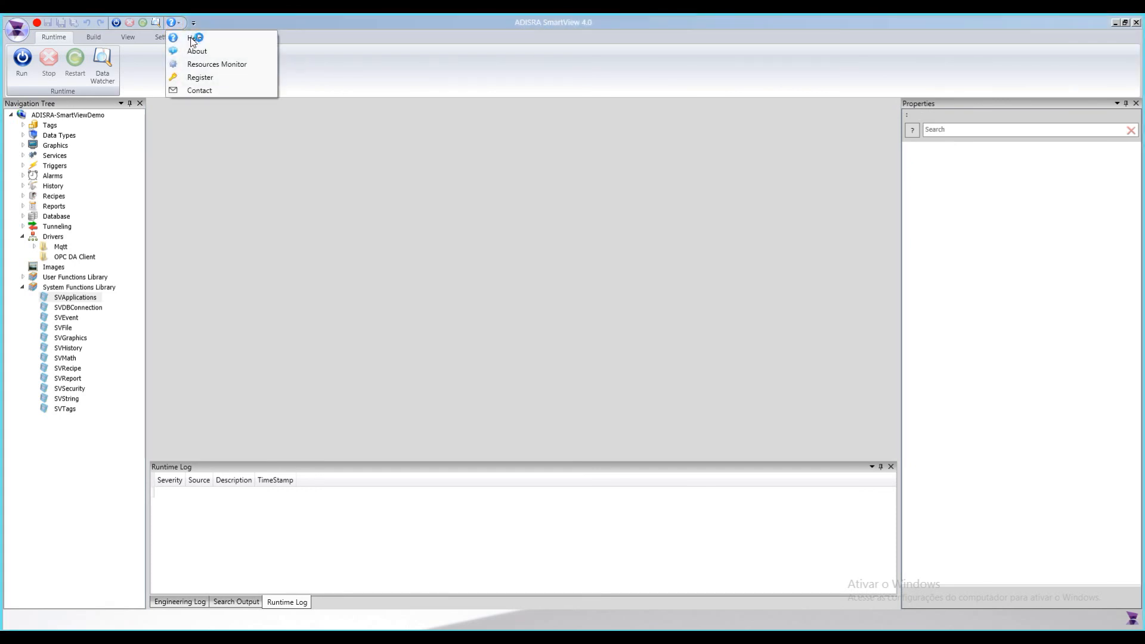
left_click(194, 38)
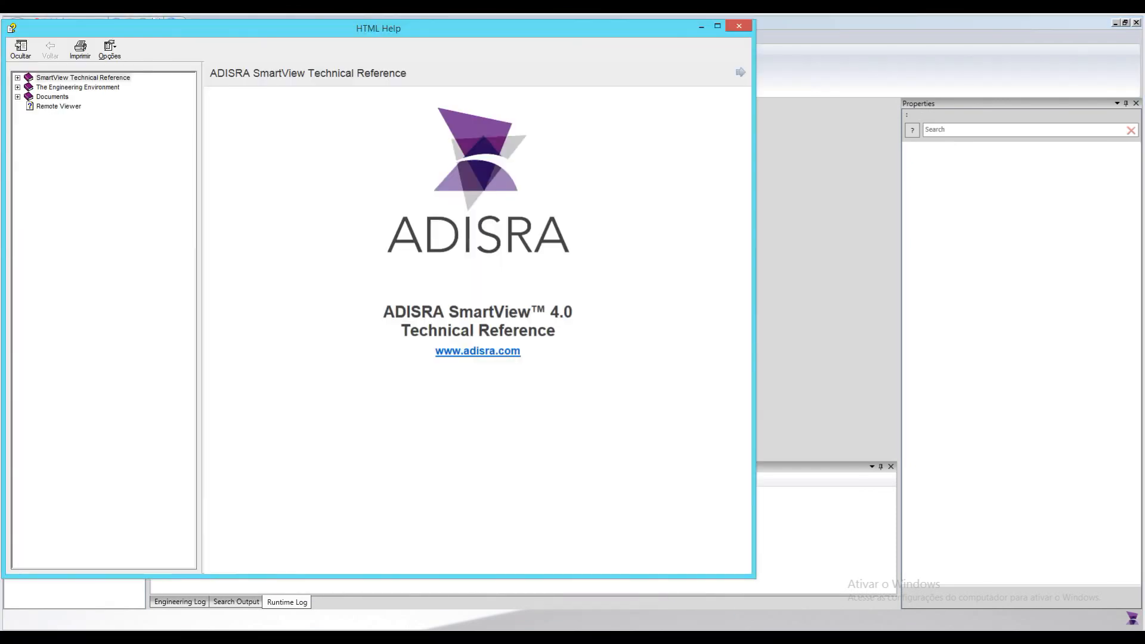
left_click(124, 133)
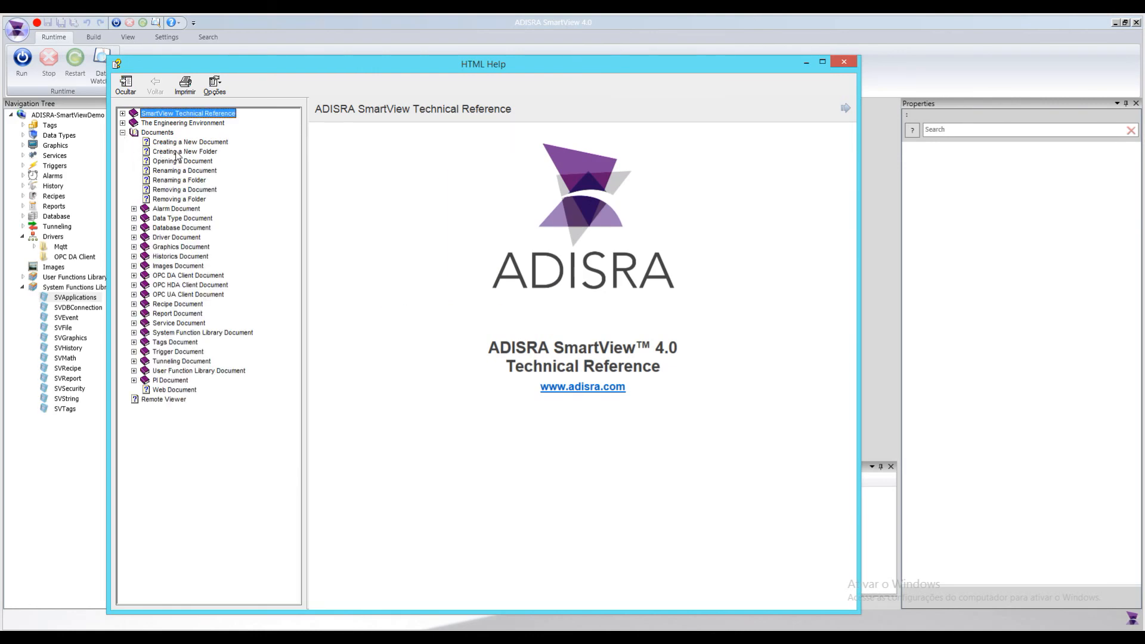
left_click(174, 209)
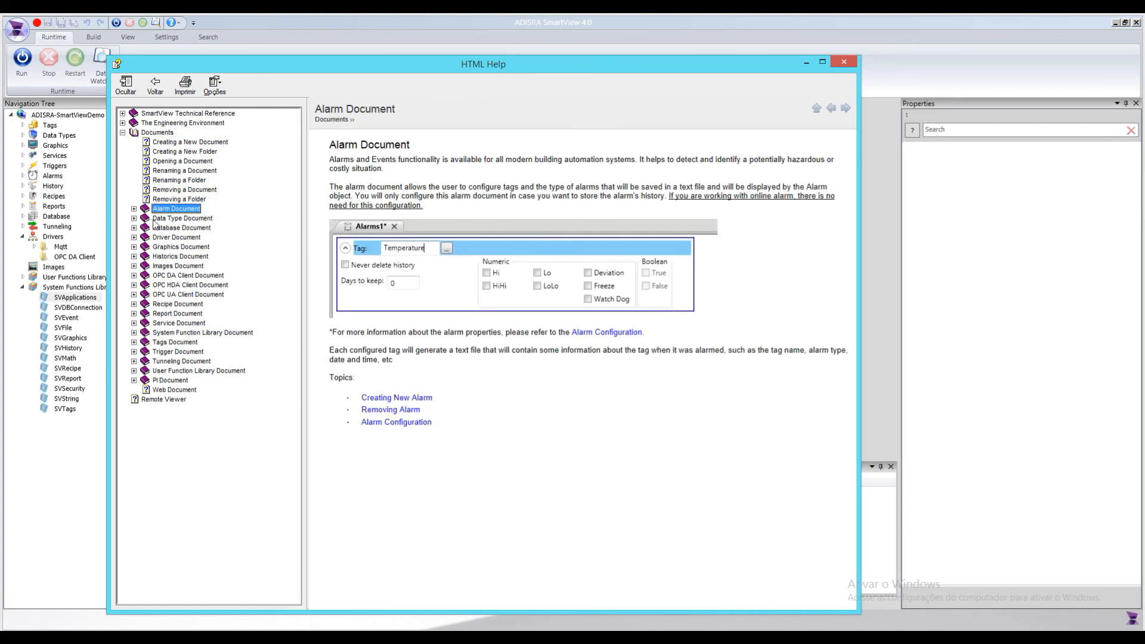
left_click(181, 219)
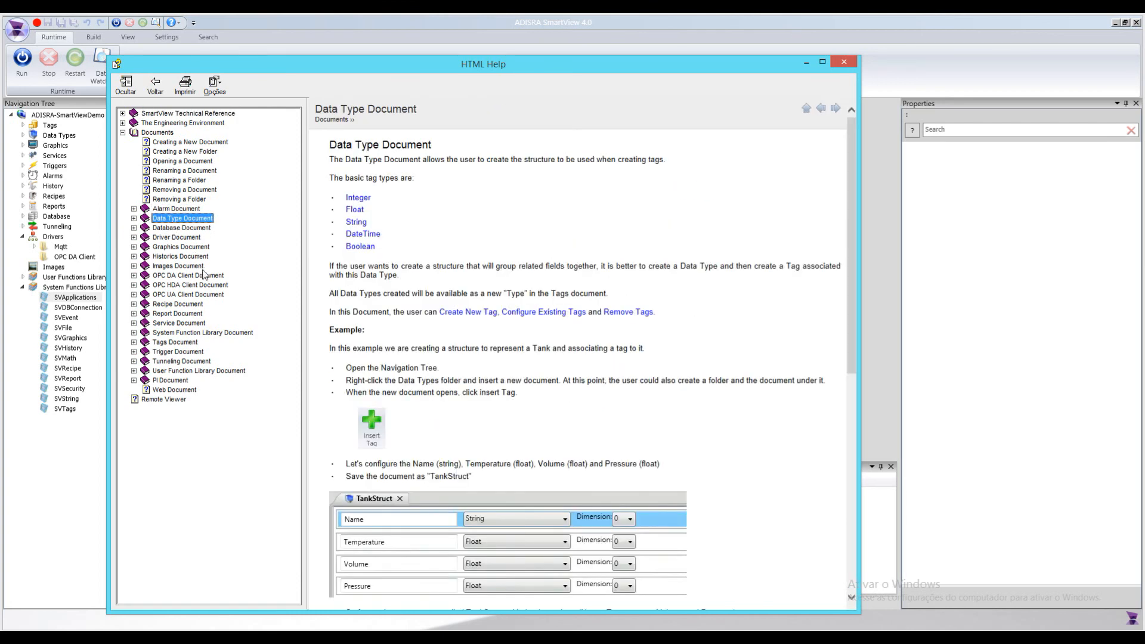
left_click(189, 267)
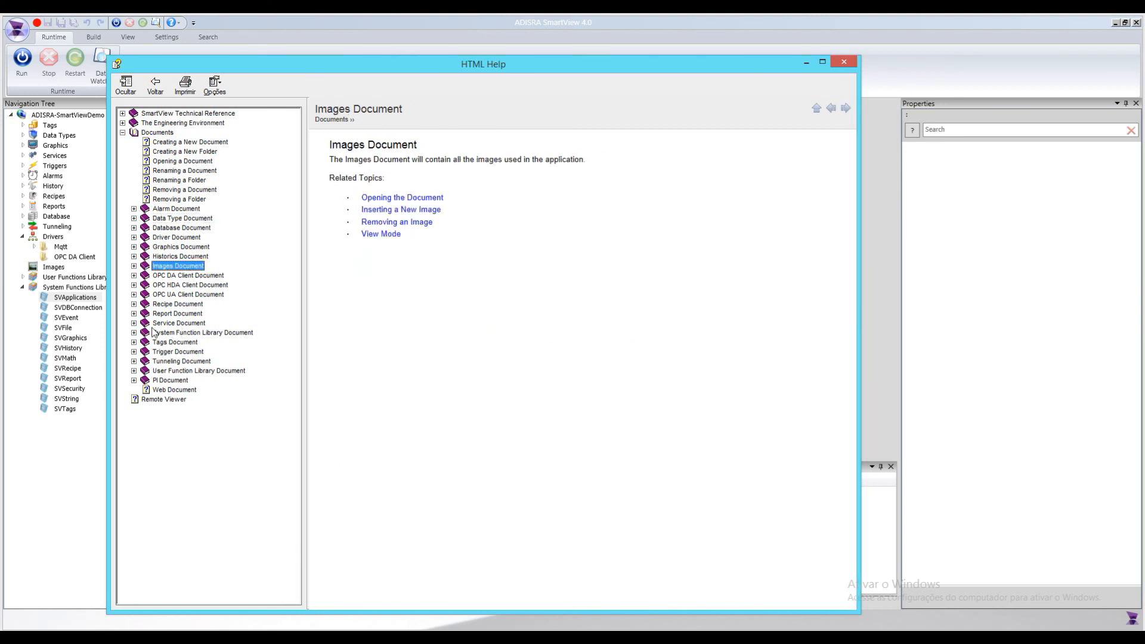
left_click(177, 275)
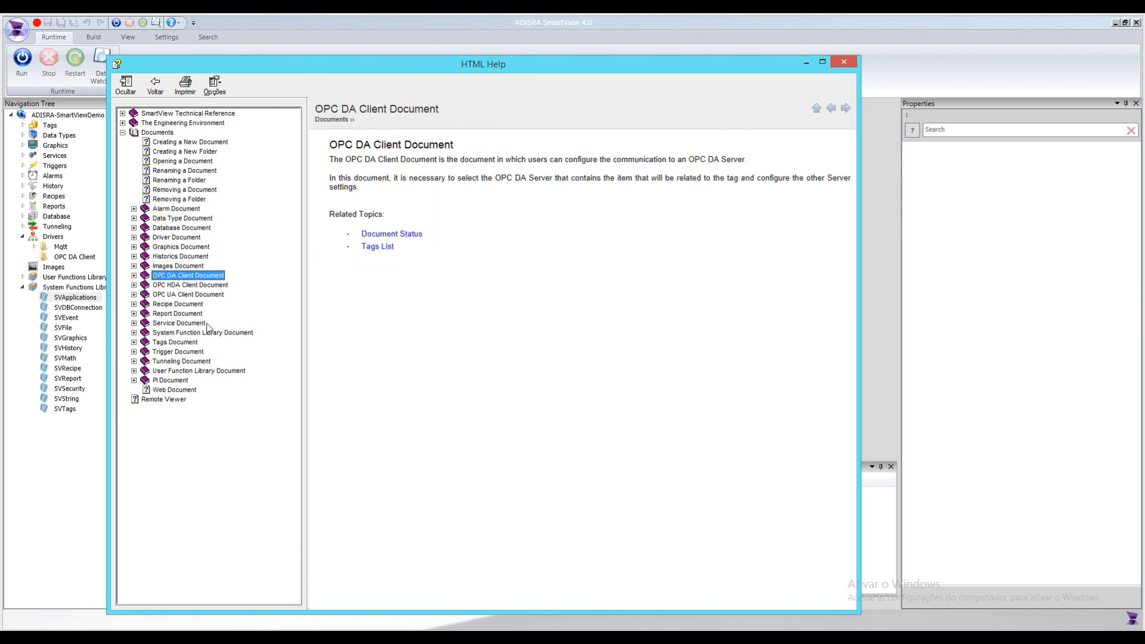
left_click(178, 304)
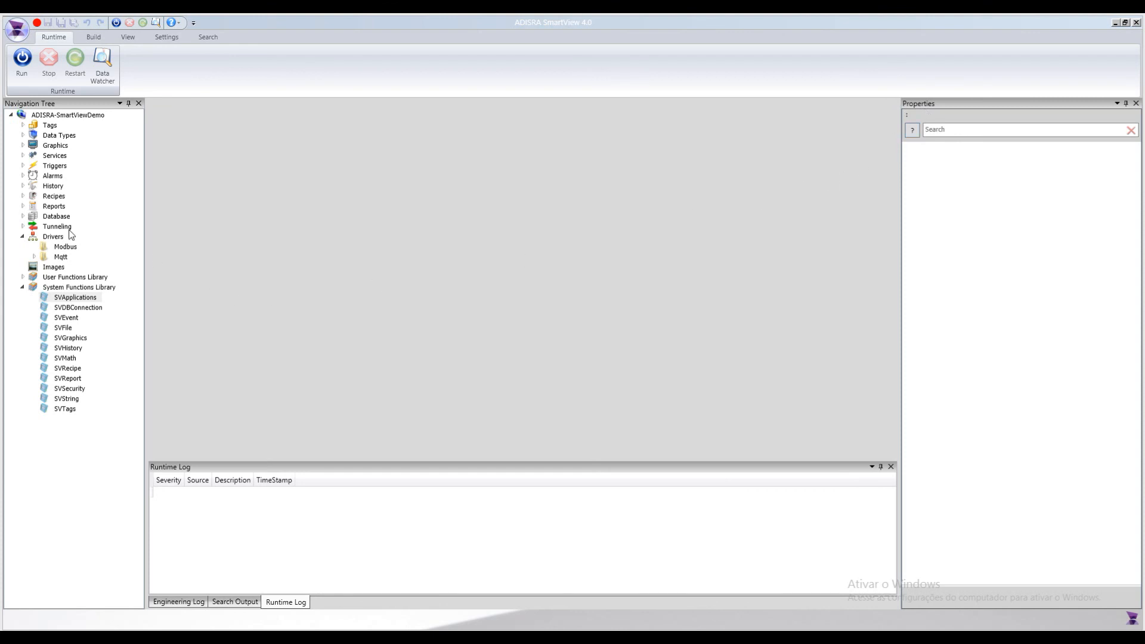
Step: Open the ScrBoilerAlarmsHist graphic and display the context help for its Ack button
left_click(23, 145)
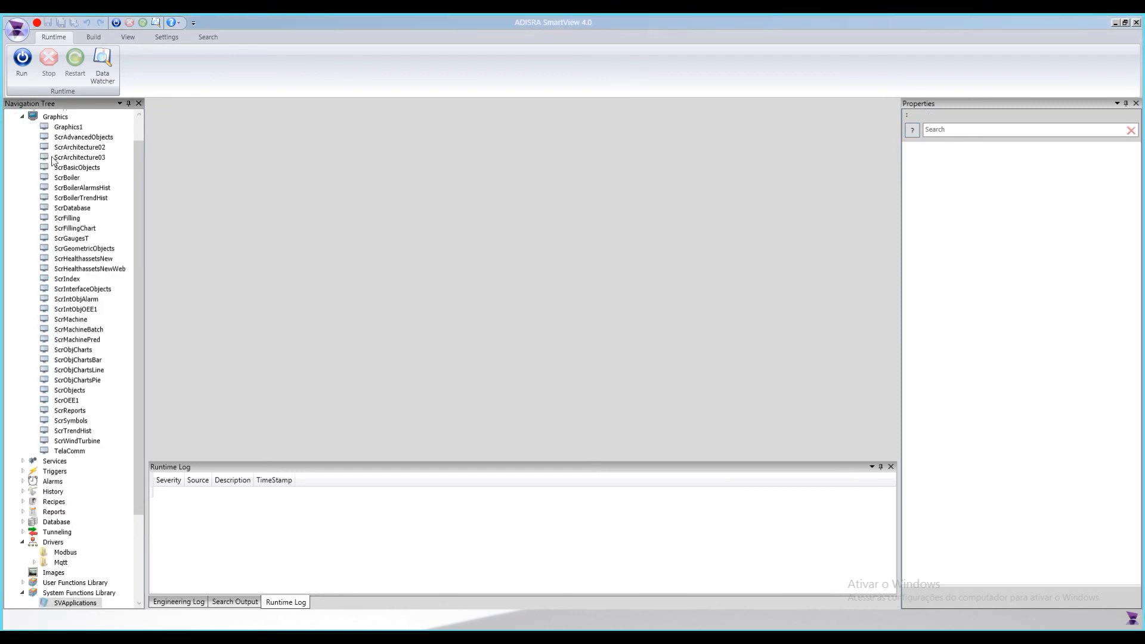
double_click(76, 188)
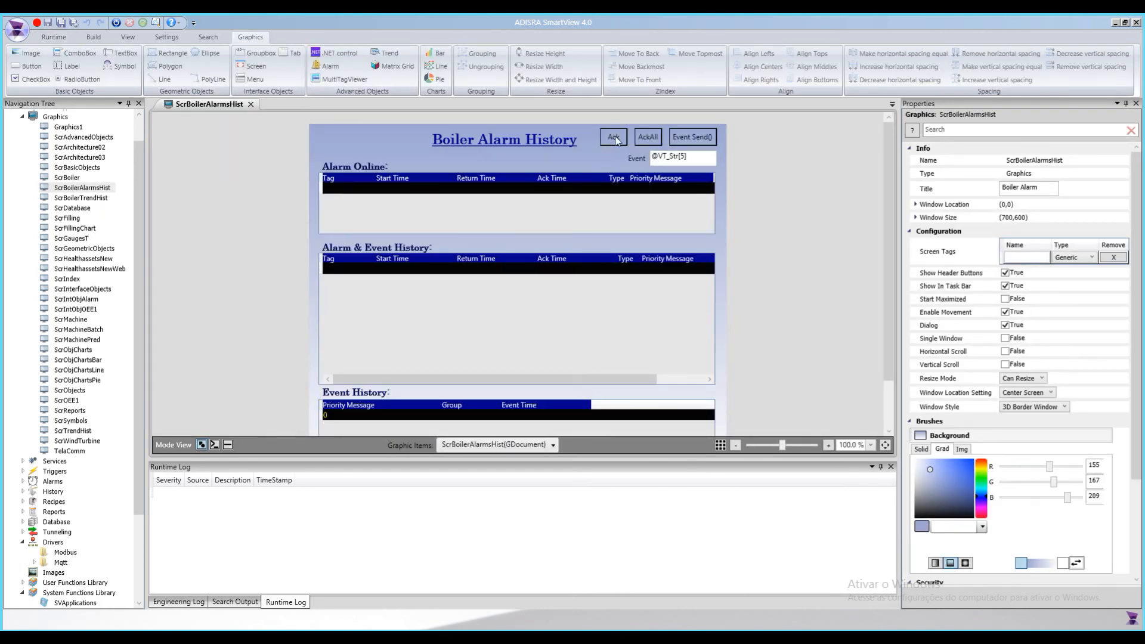
left_click(614, 138)
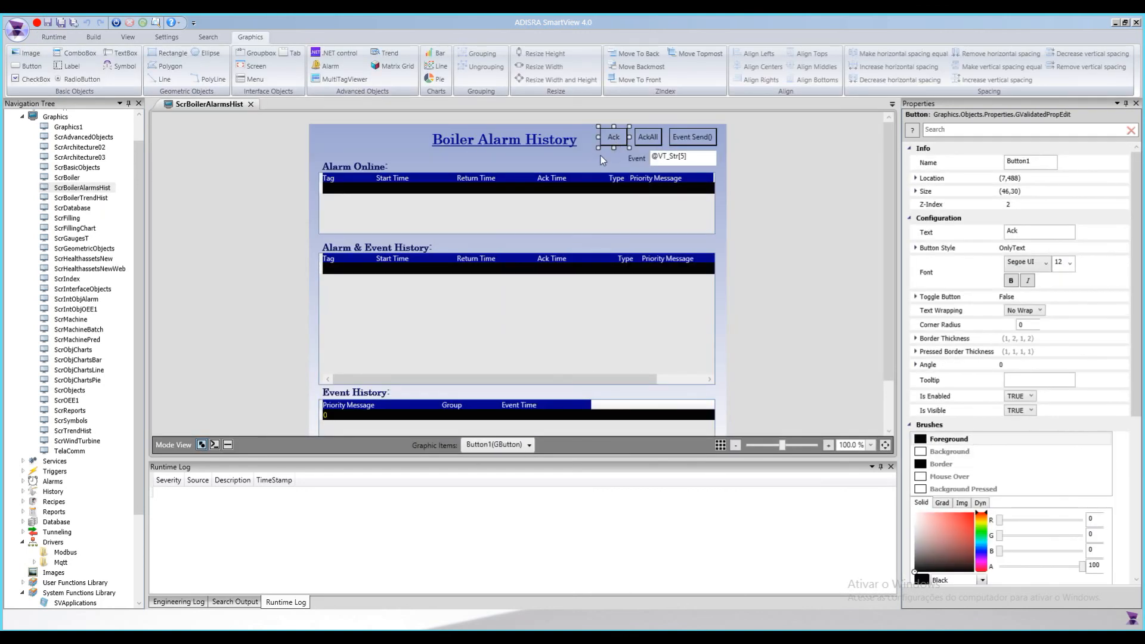
left_click(913, 132)
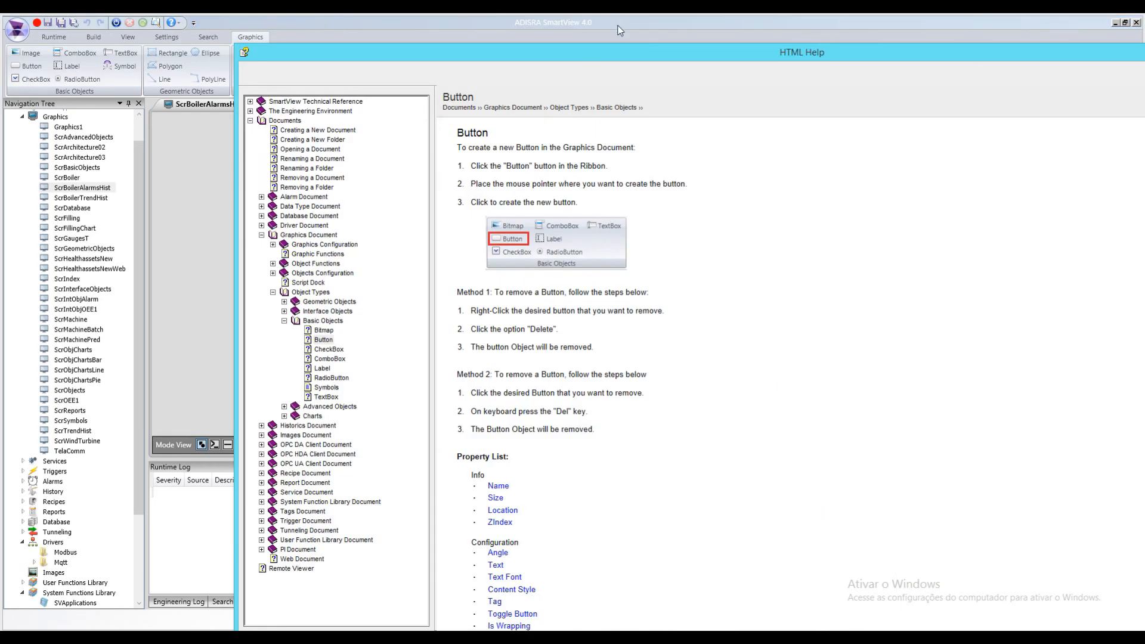
Step: Review the Button help topic through its property list, and close the help and the ScrBoilerAlarmsHist graphic
left_click_drag(620, 58, 417, 35)
left_click_drag(251, 76, 272, 77)
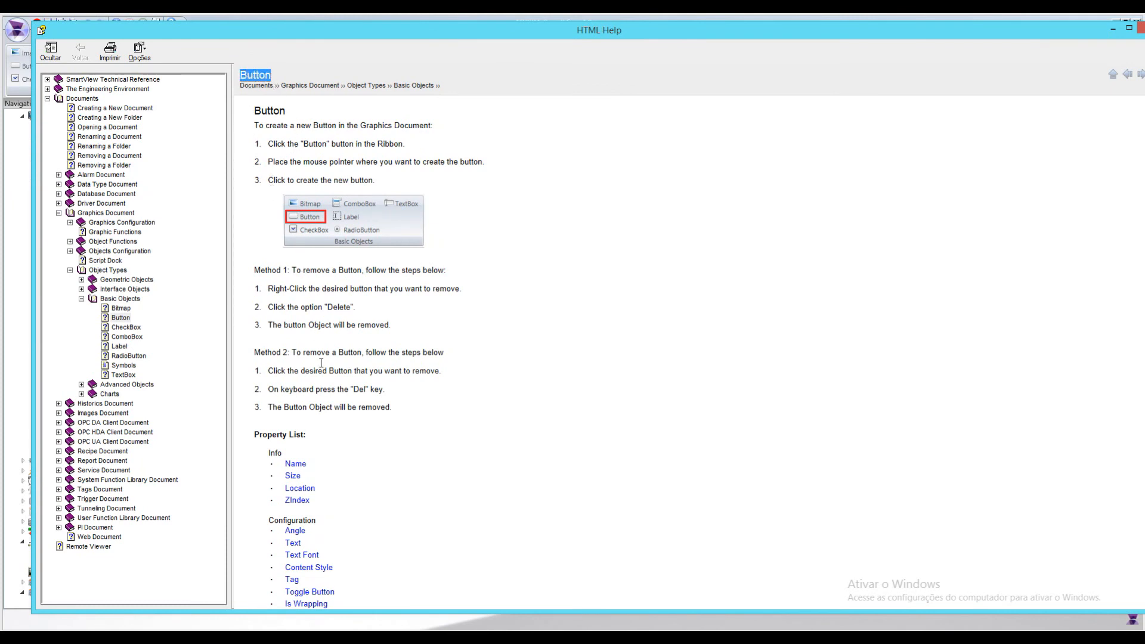
scroll(322, 380, "down", 4)
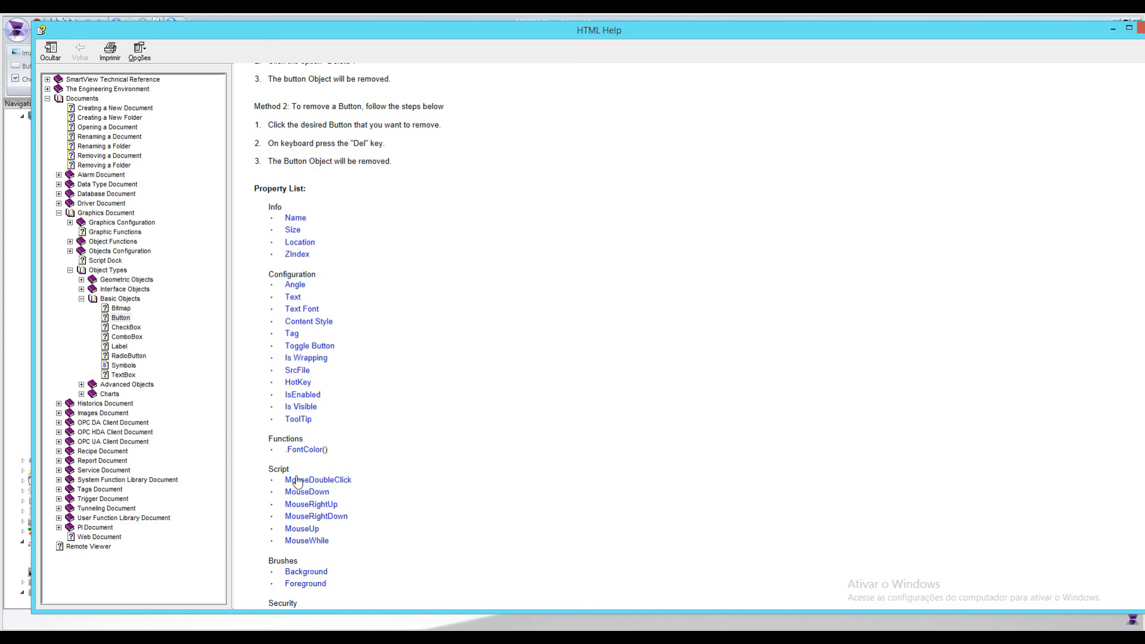
scroll(350, 497, "down", 2)
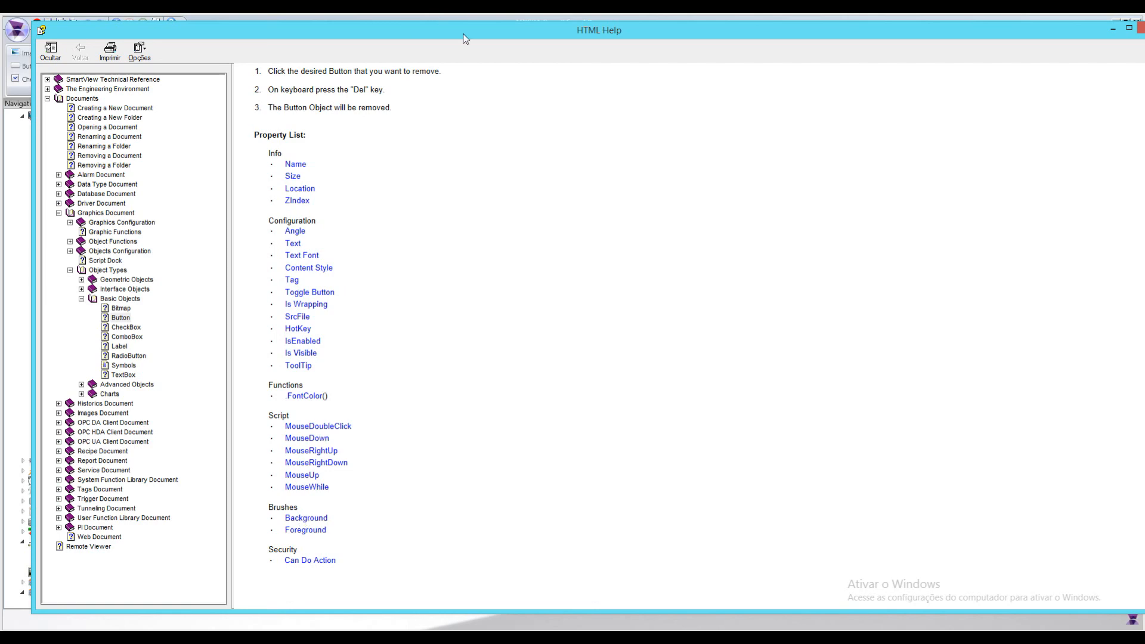
left_click(1139, 28)
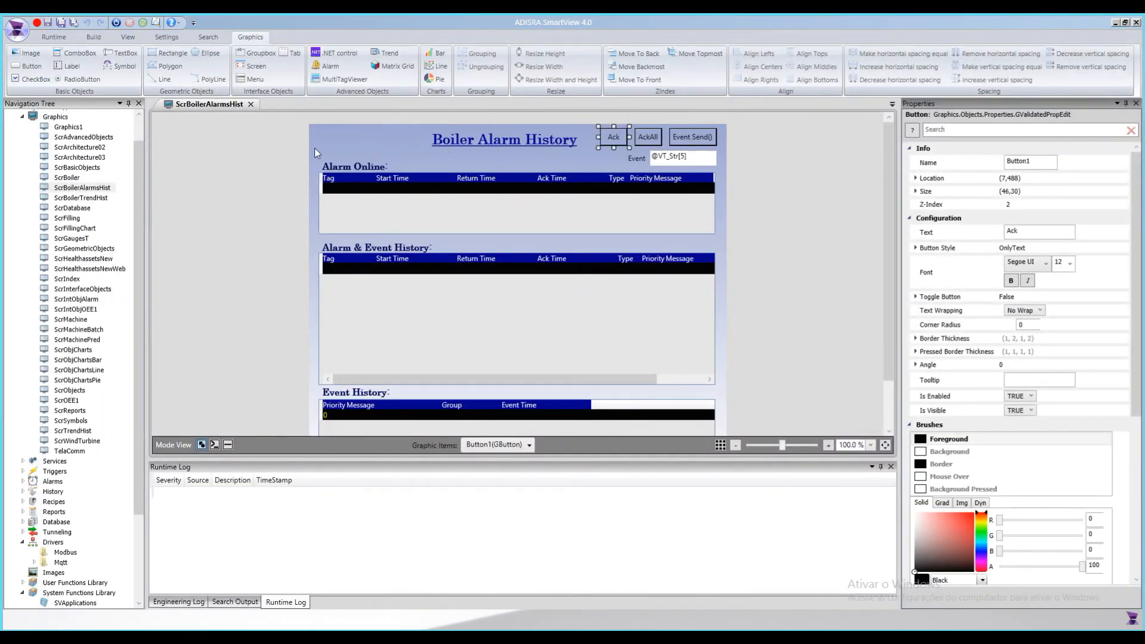
left_click(252, 105)
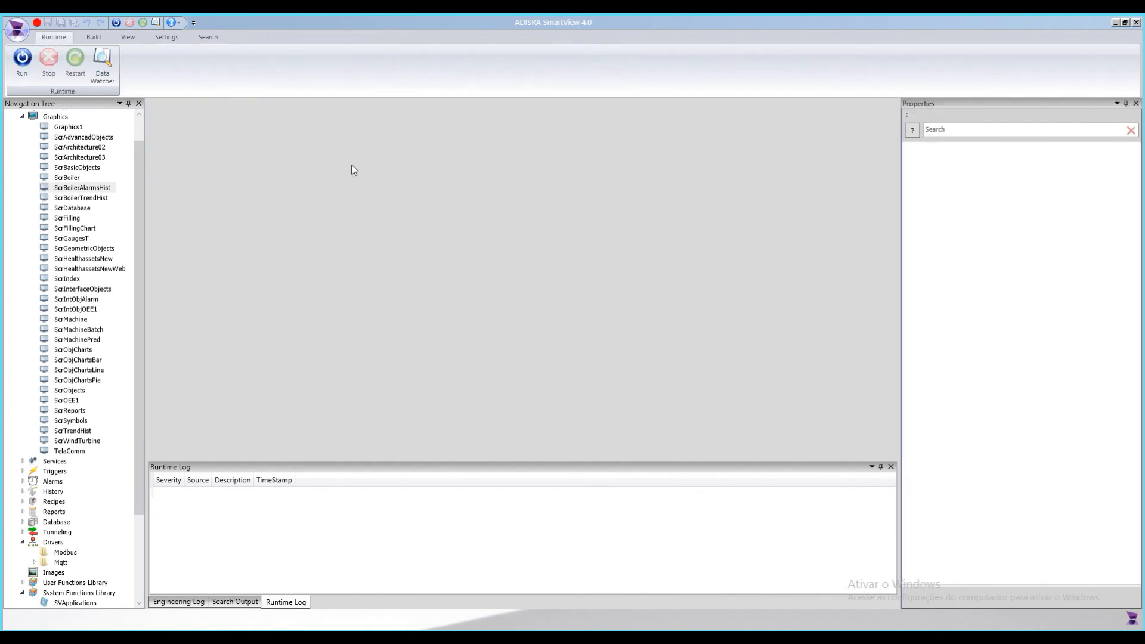